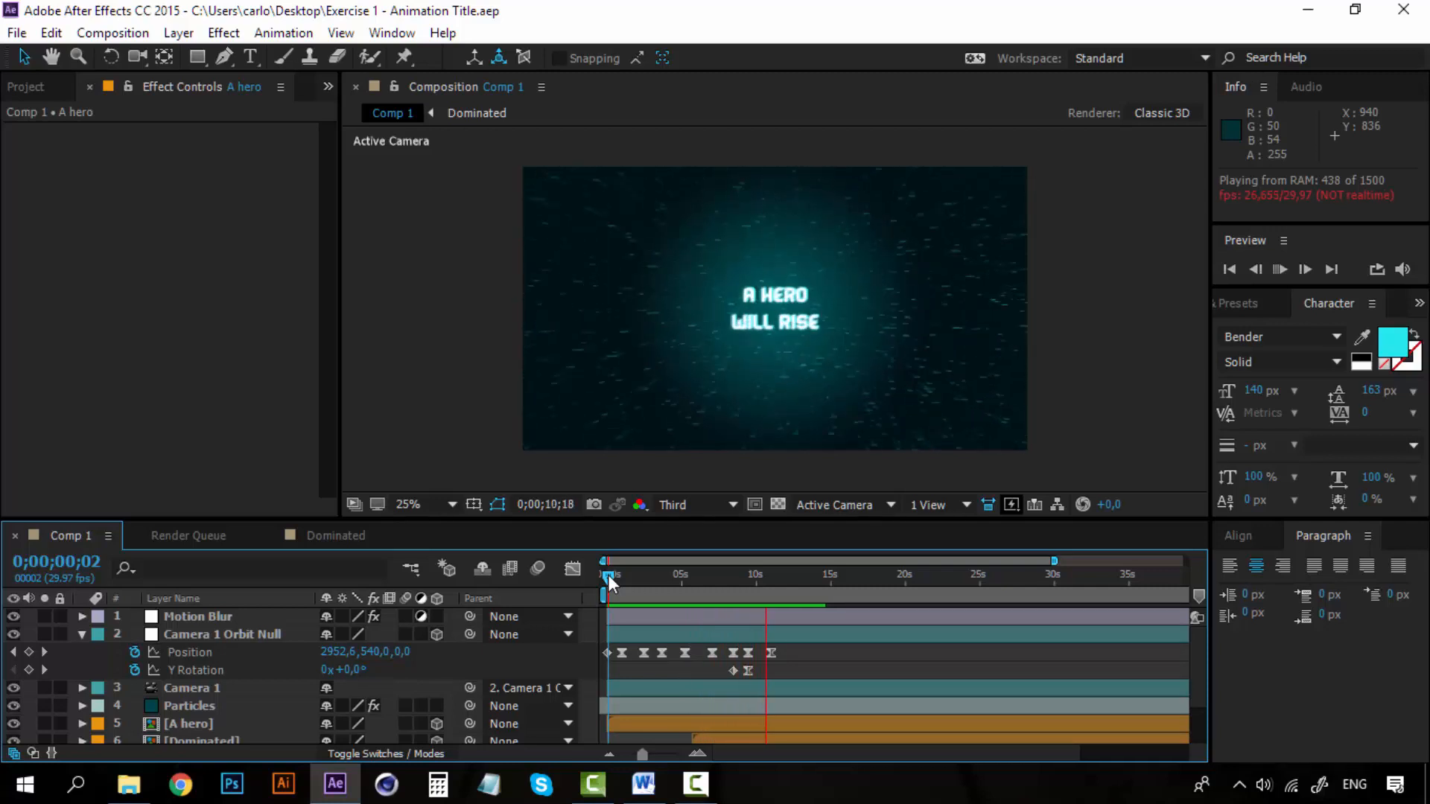
Add a Position keyframe to Camera 1 Orbit Null at 0;00;12;16, keeping the camera position unchanged.
{"action": "left_click", "coordinate": [775, 579]}
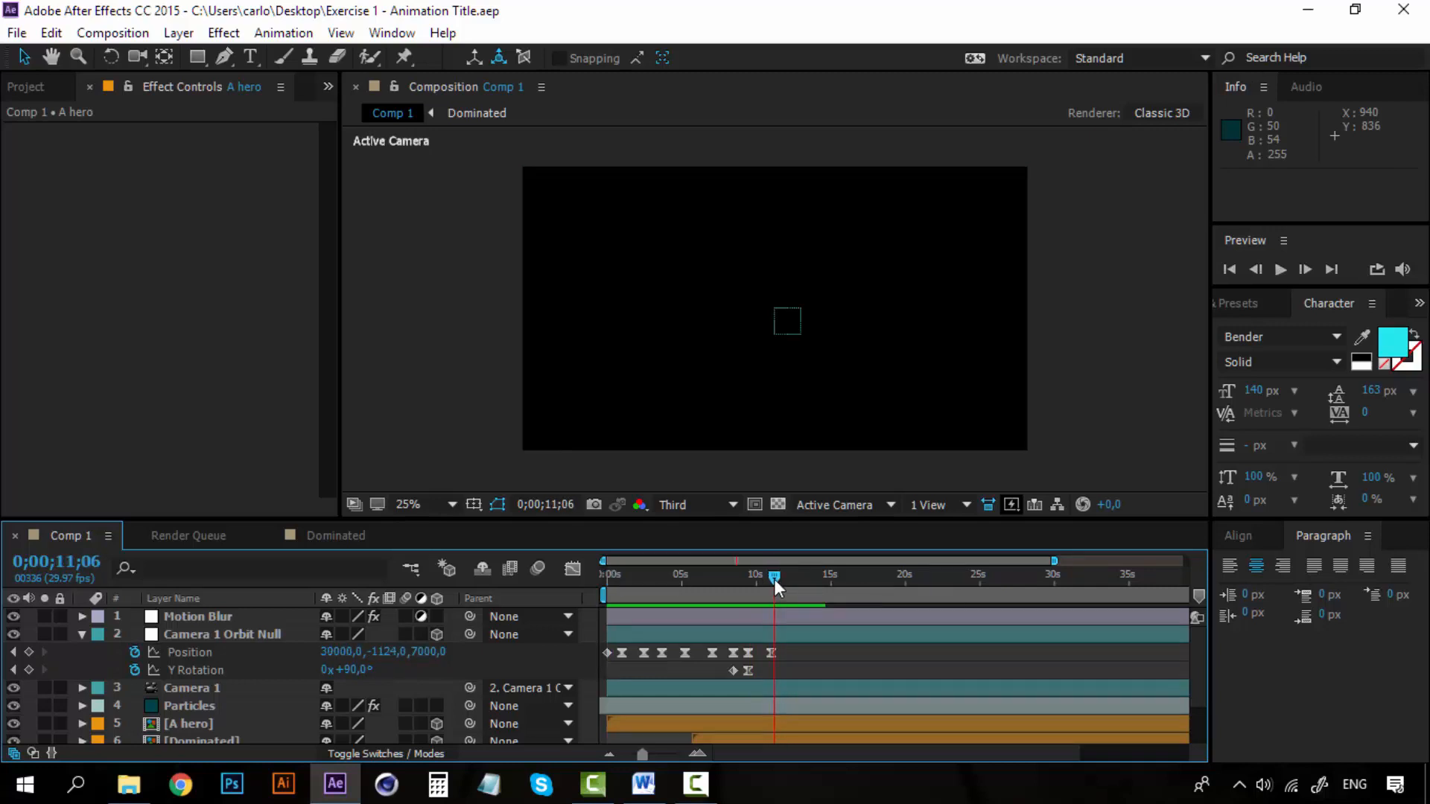
{"action": "left_click_drag", "start_coordinate": [774, 578], "coordinate": [771, 578]}
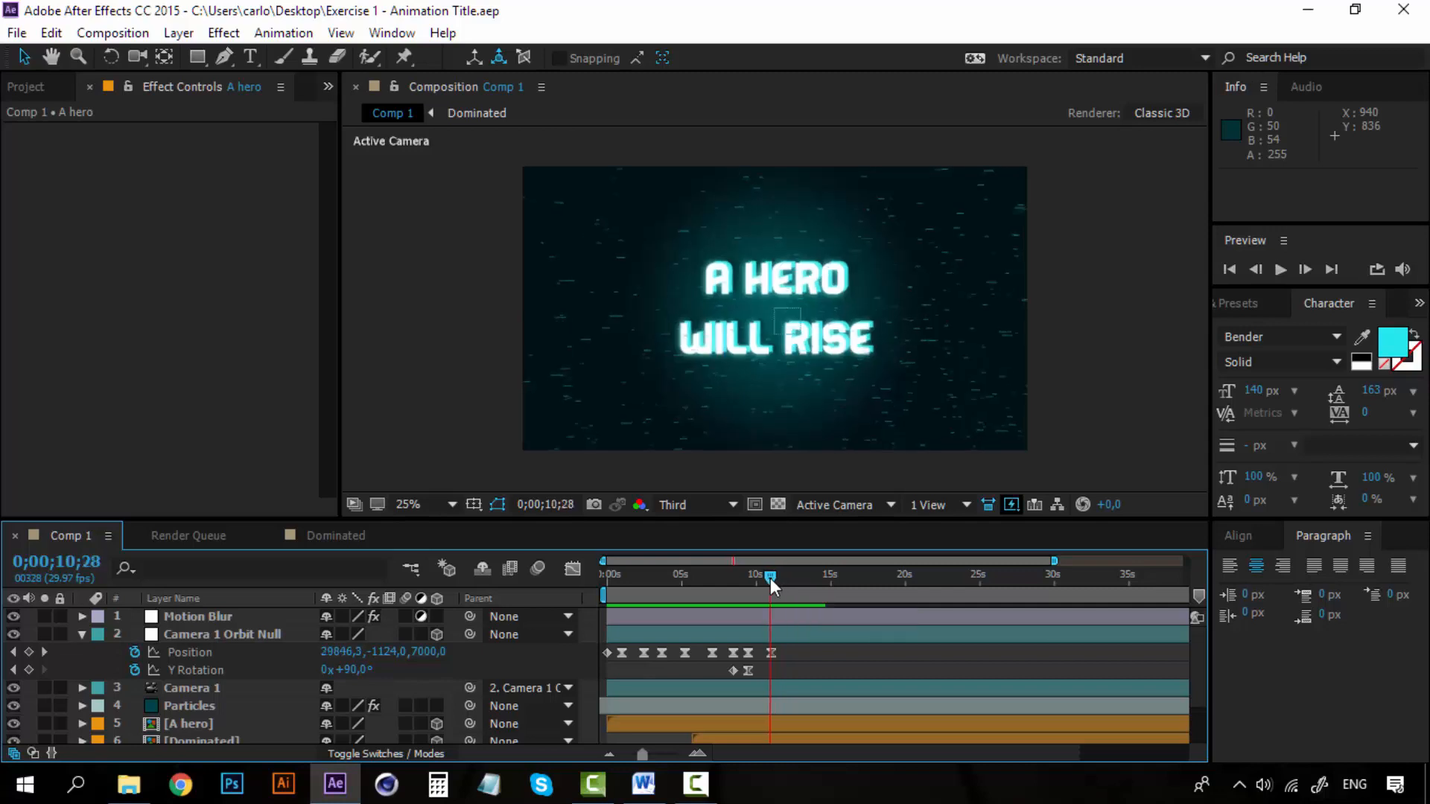
{"action": "left_click_drag", "start_coordinate": [770, 578], "coordinate": [771, 575]}
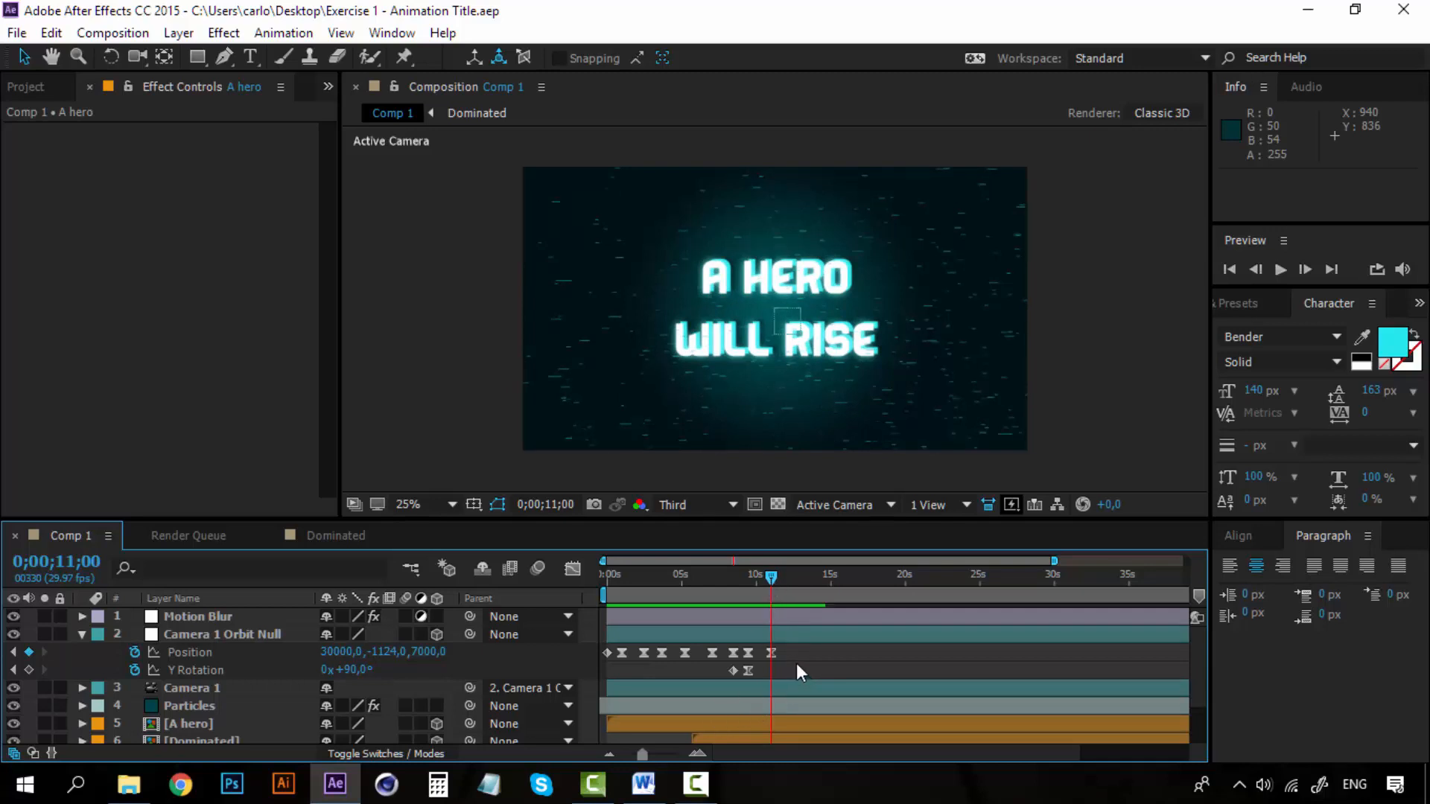
{"action": "left_click", "coordinate": [798, 574]}
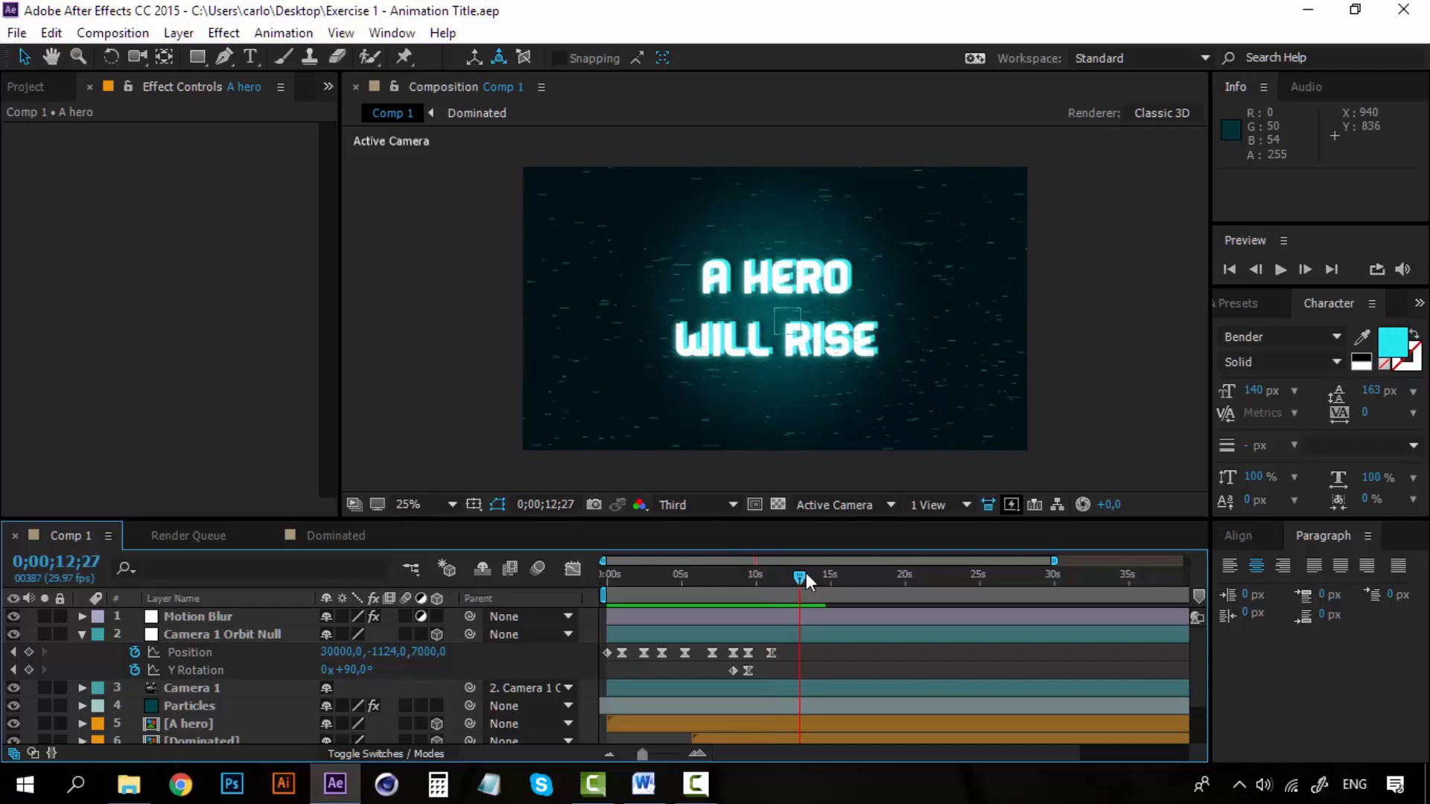
{"action": "left_click", "coordinate": [82, 635]}
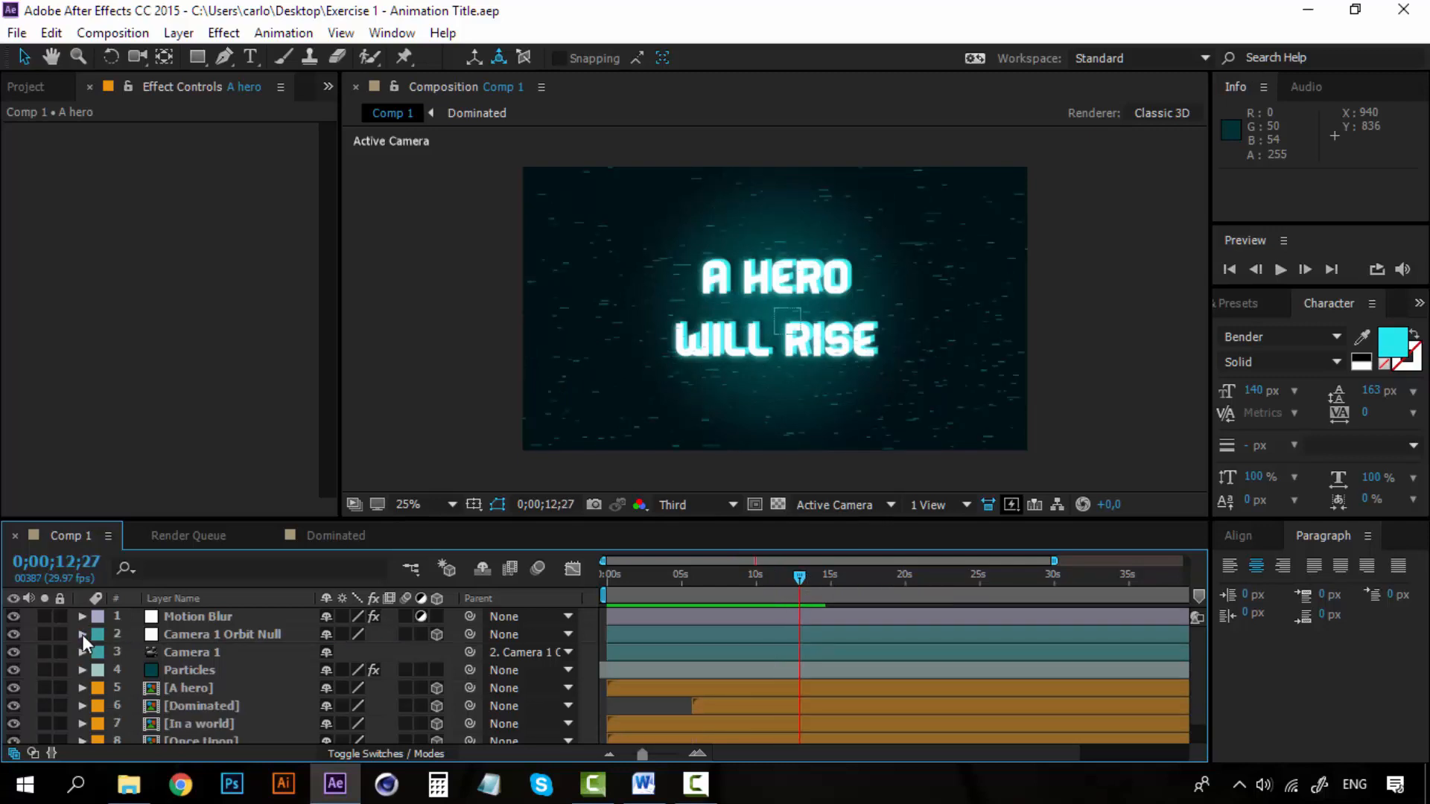
{"action": "left_click", "coordinate": [177, 630]}
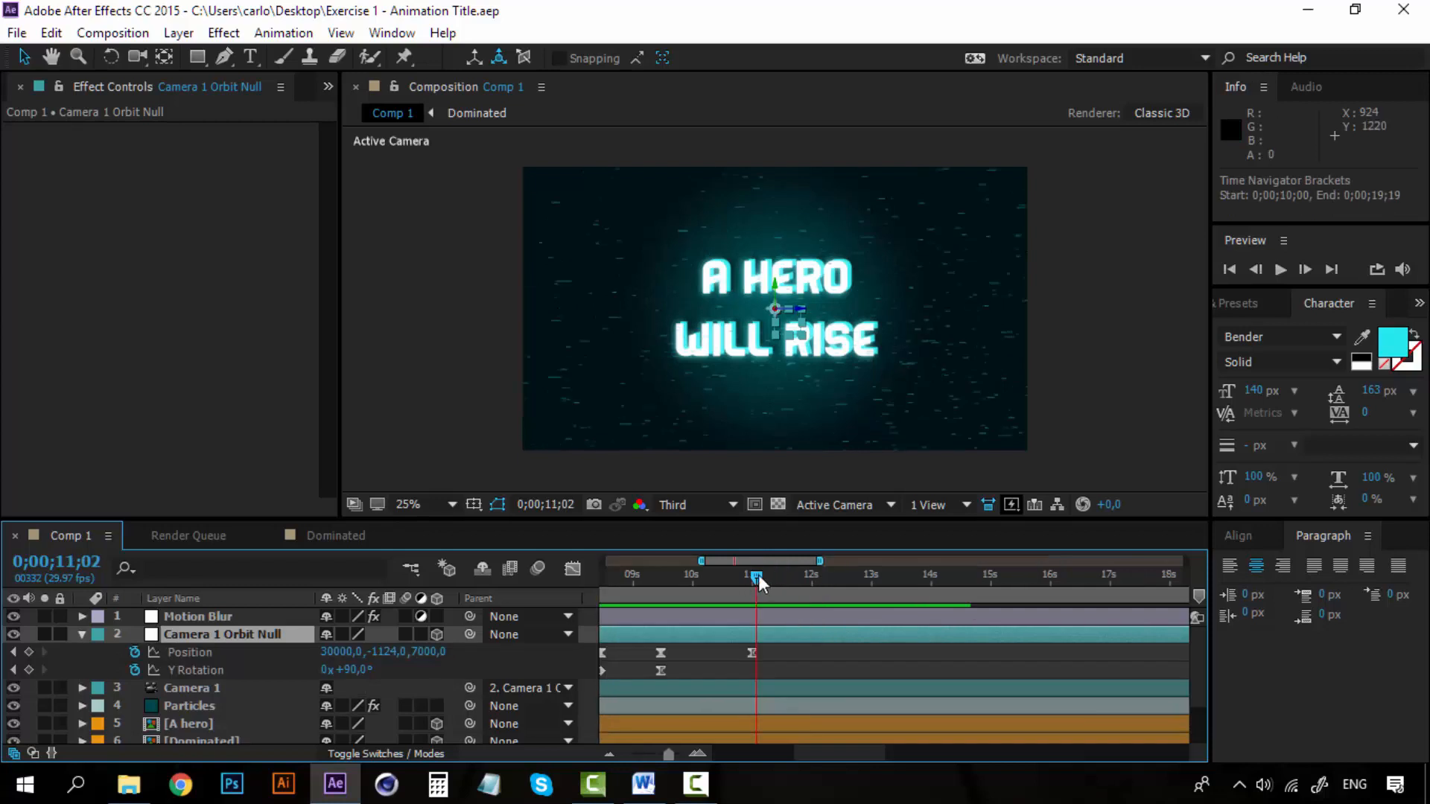
{"action": "left_click_drag", "start_coordinate": [758, 575], "coordinate": [846, 575]}
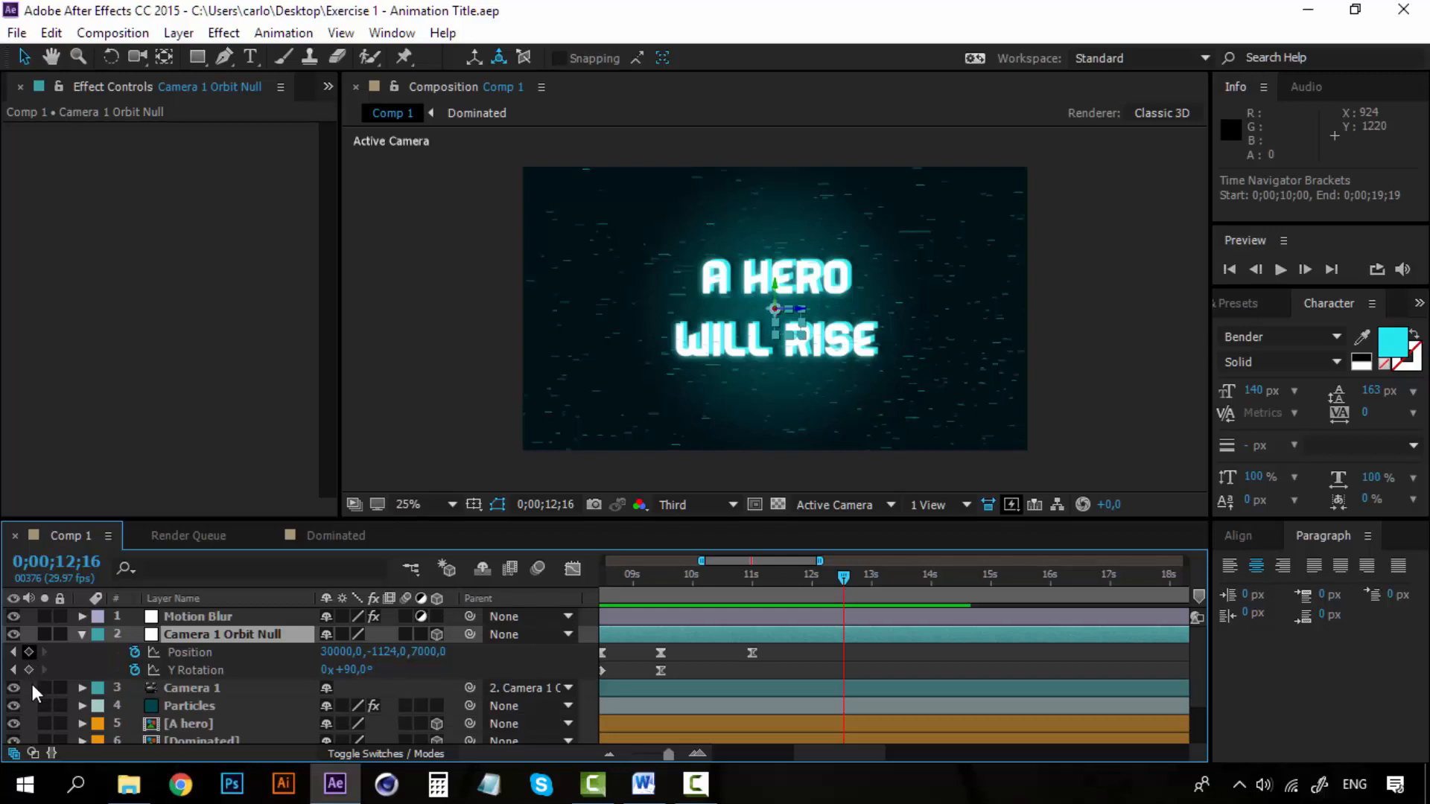
{"action": "left_click", "coordinate": [29, 651]}
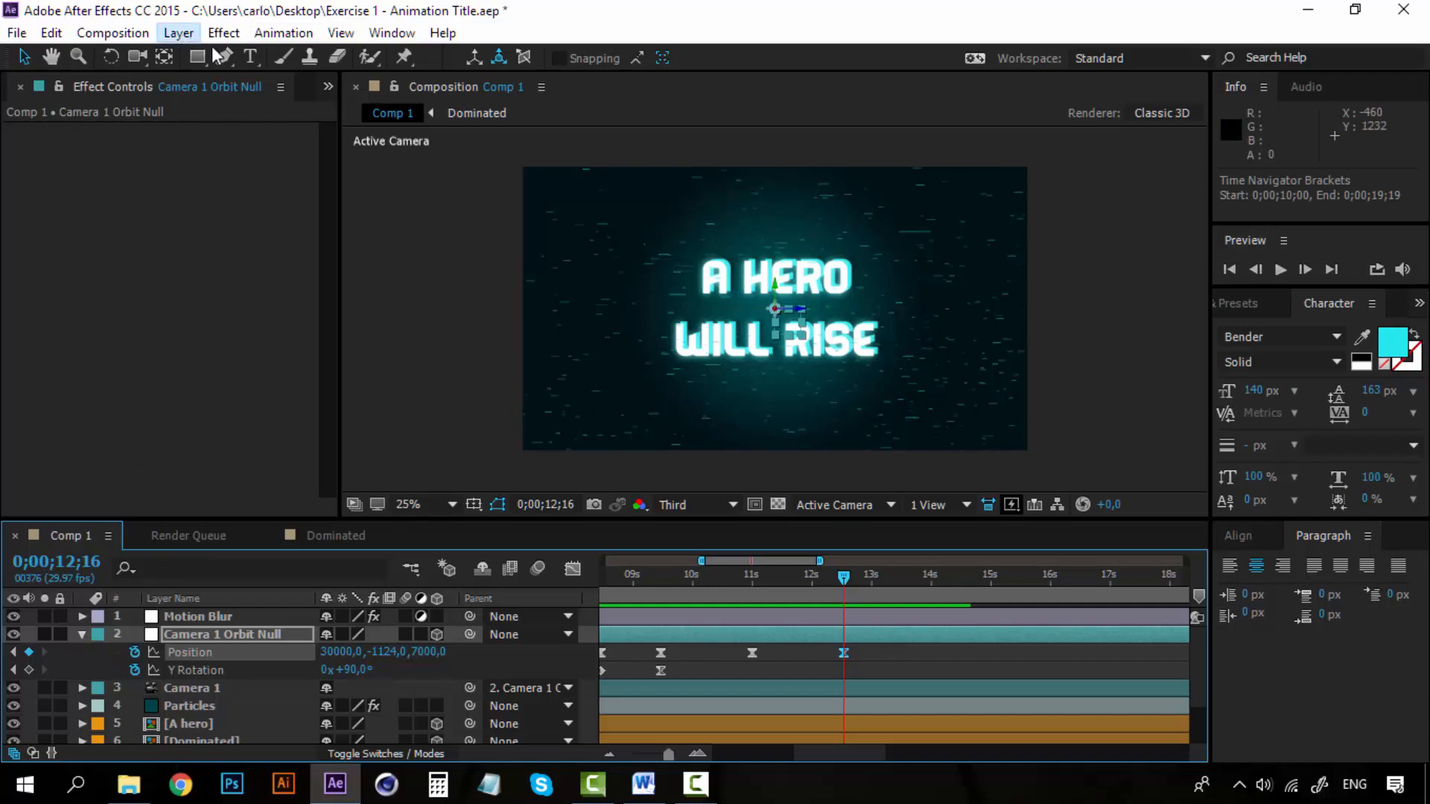
Create a new 1920 x 1080 px solid layer coloured black (000000).
{"action": "left_click", "coordinate": [181, 35]}
{"action": "mouse_move", "coordinate": [469, 31]}
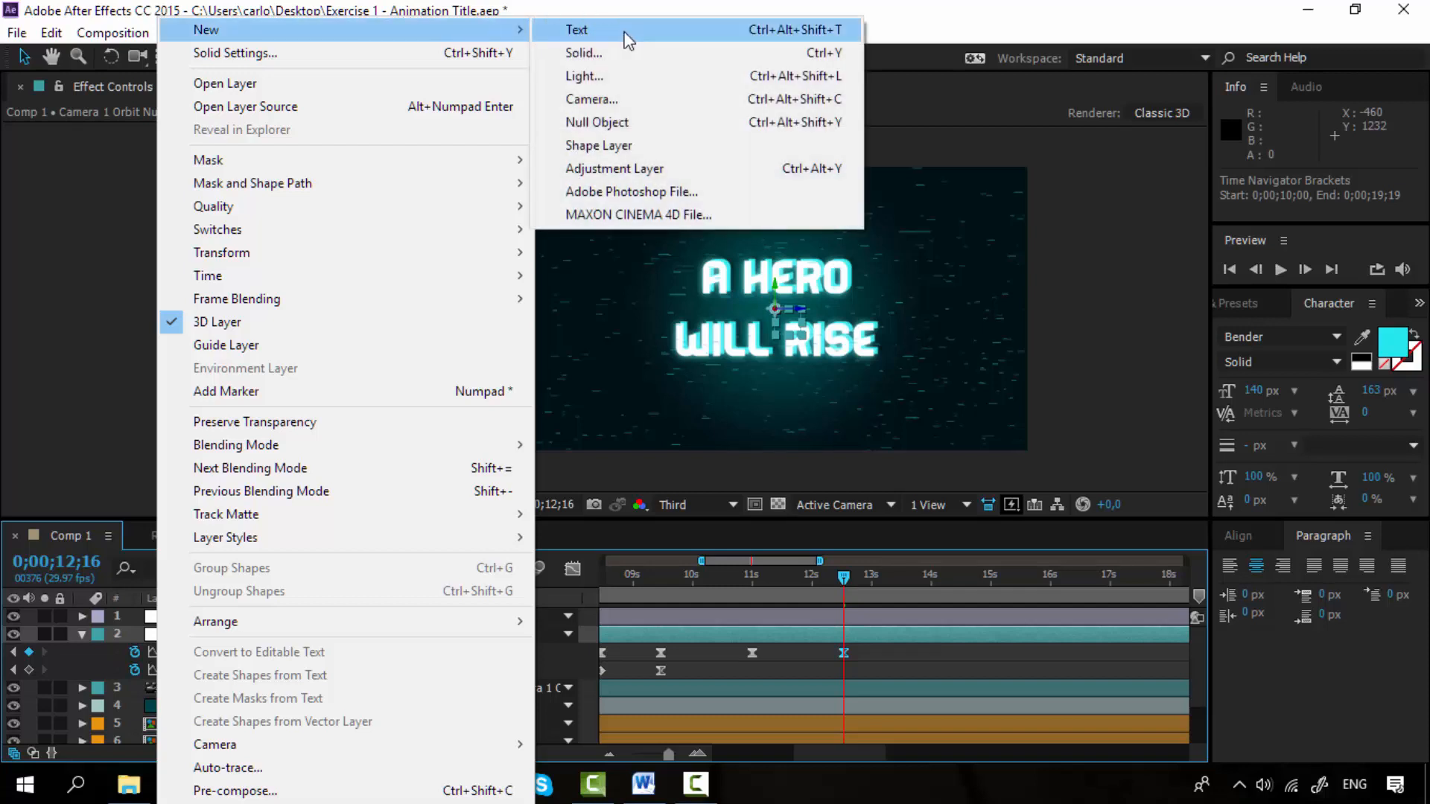
{"action": "left_click", "coordinate": [632, 54]}
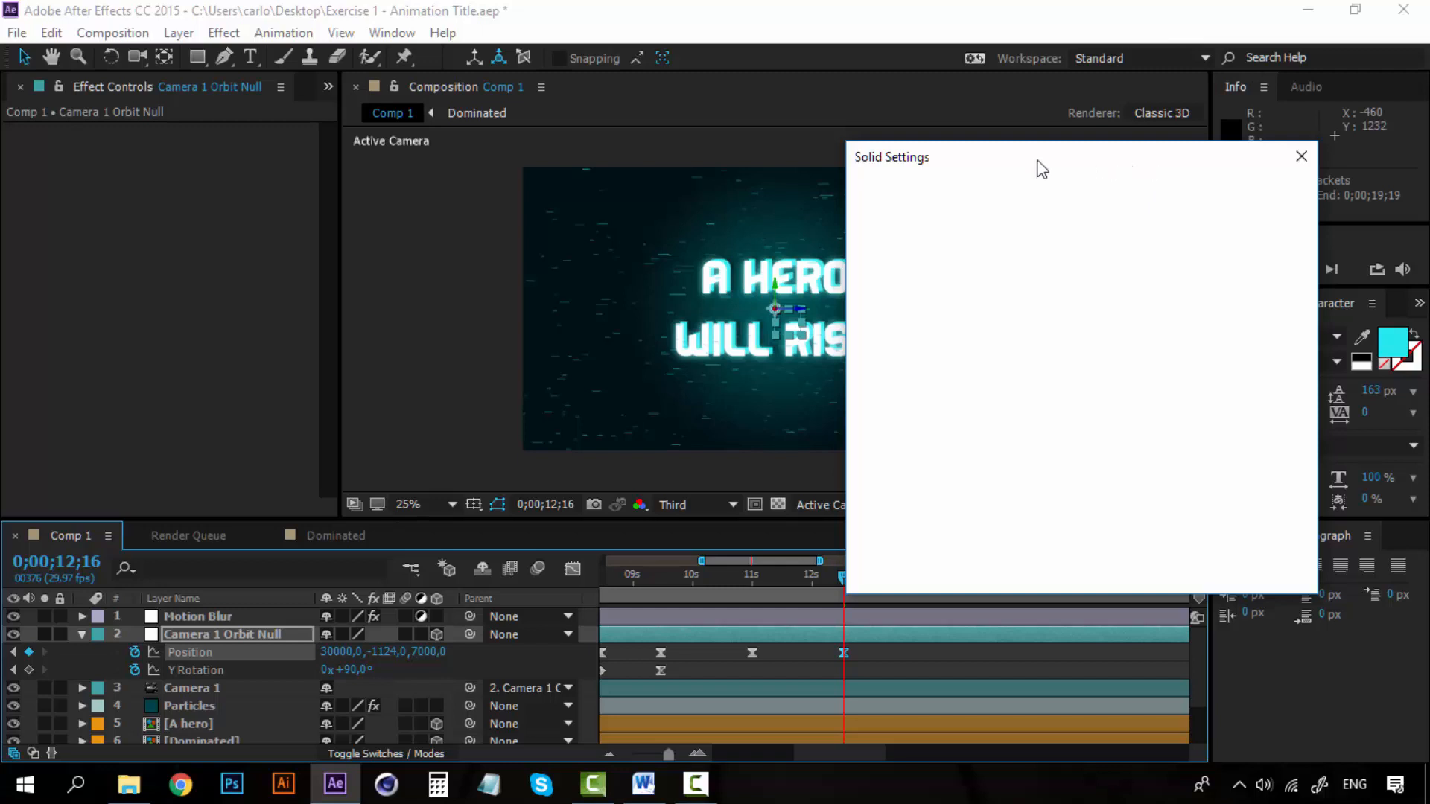
{"action": "mouse_move", "coordinate": [1034, 166]}
{"action": "left_mouse_down"}
{"action": "mouse_move", "coordinate": [993, 169]}
{"action": "mouse_move", "coordinate": [1009, 212]}
{"action": "left_mouse_up"}
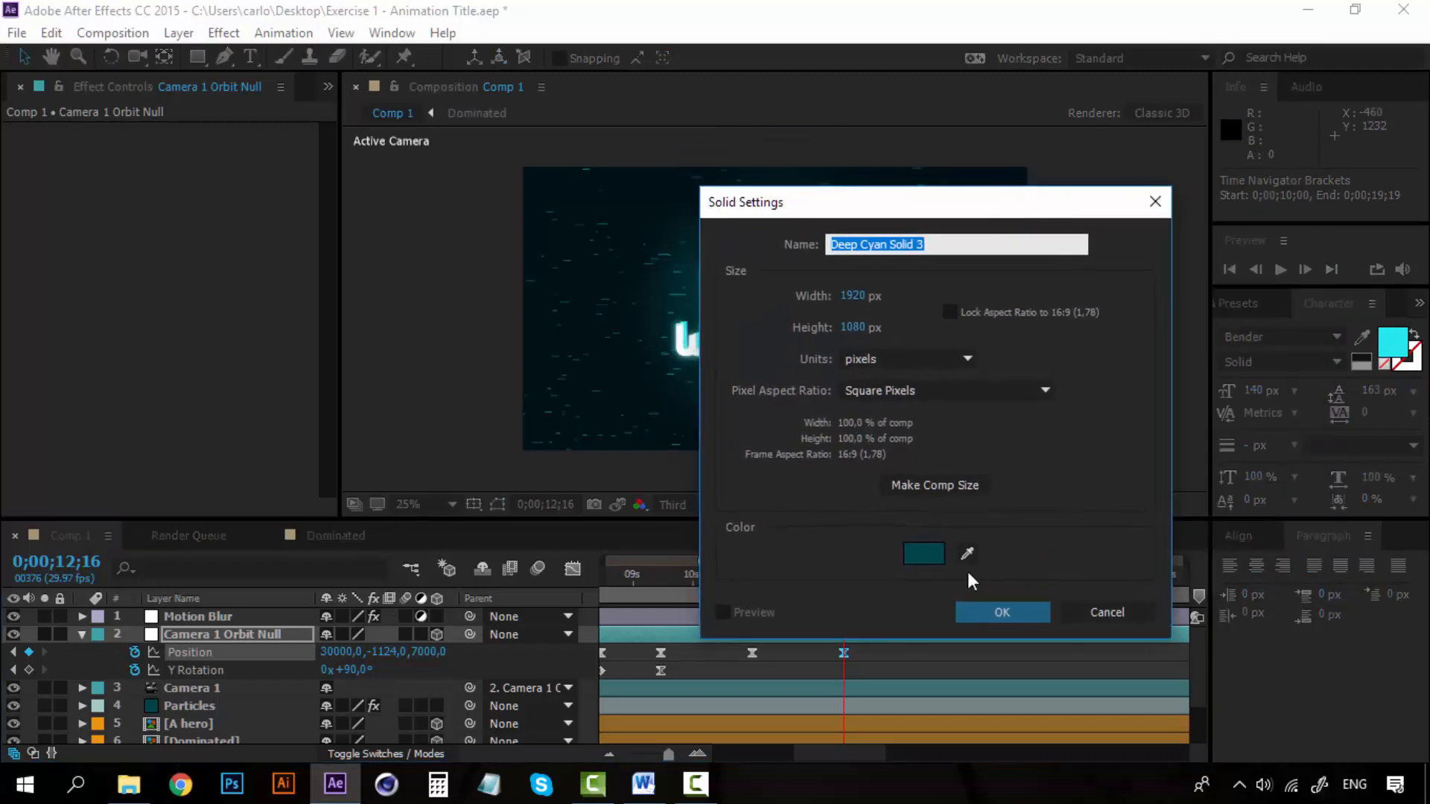
{"action": "left_click", "coordinate": [932, 553]}
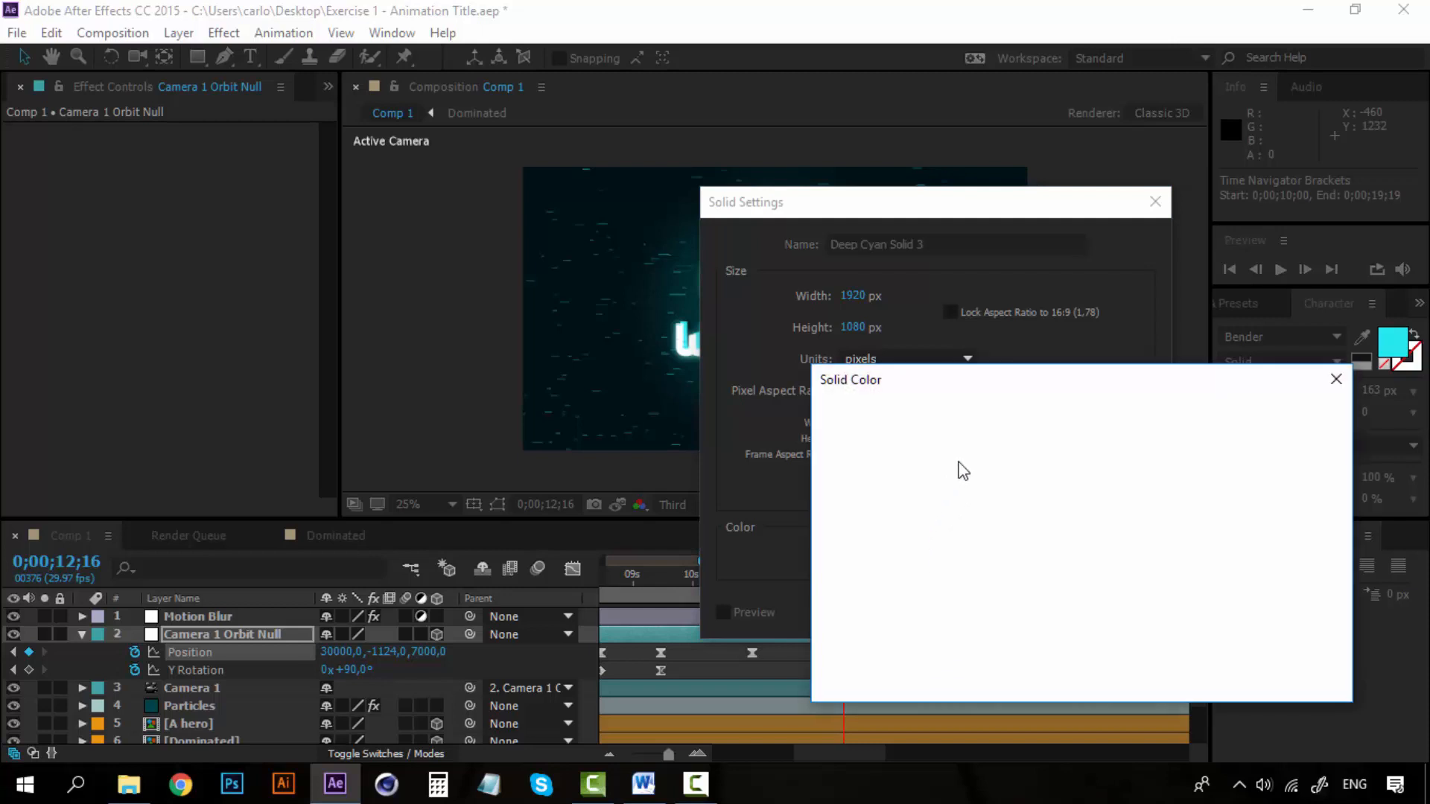
{"action": "type", "text": "000000"}
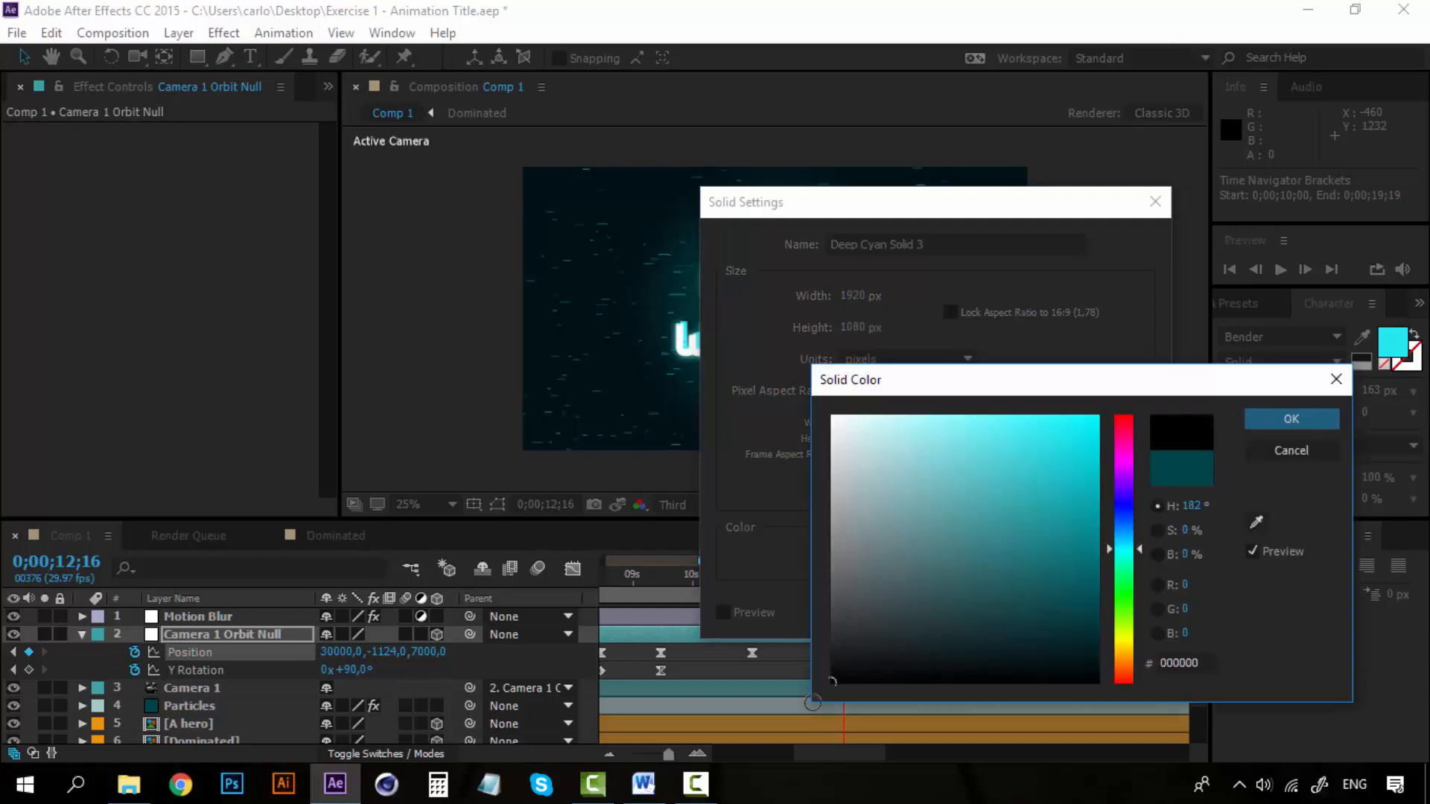
{"action": "left_click", "coordinate": [1291, 419]}
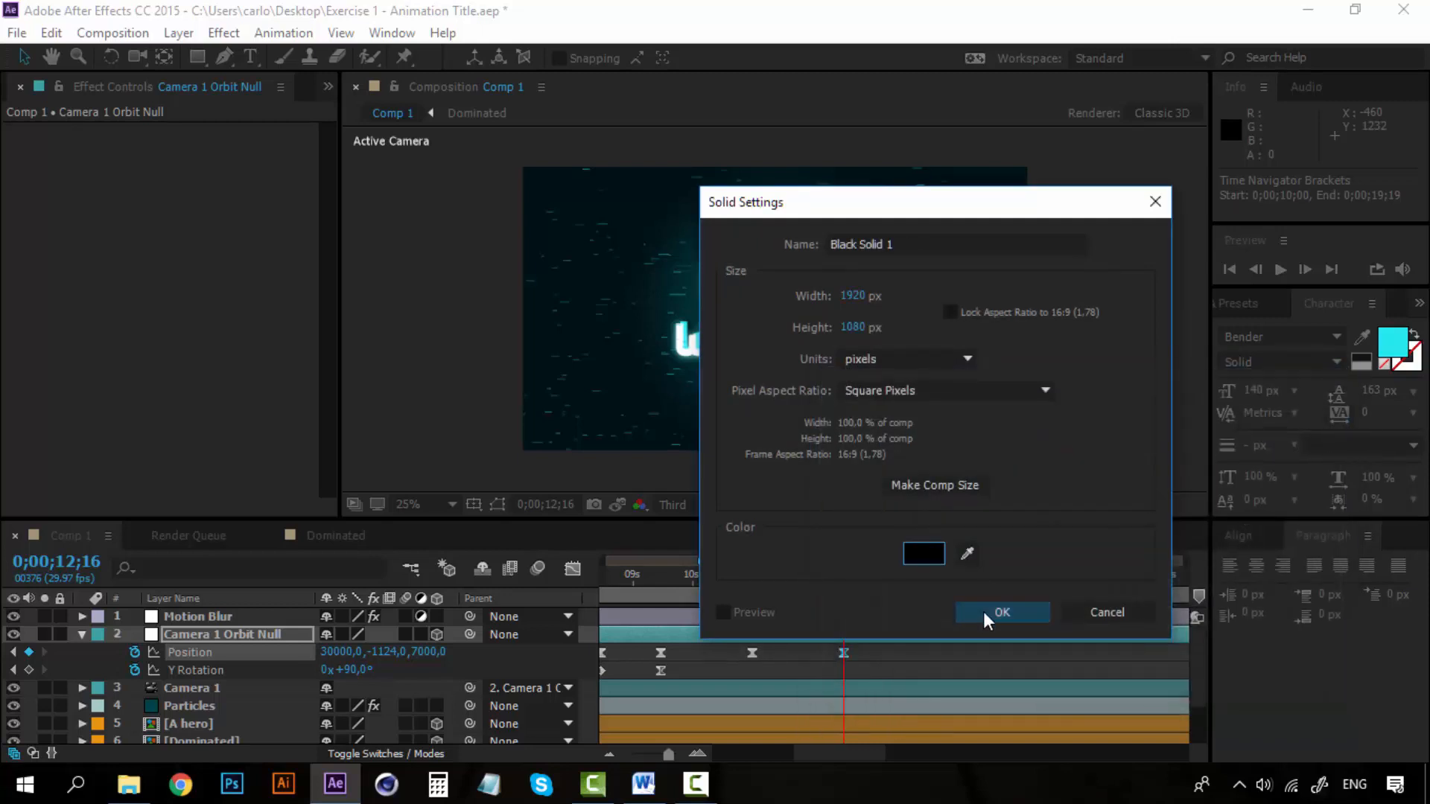
{"action": "left_click", "coordinate": [1003, 612]}
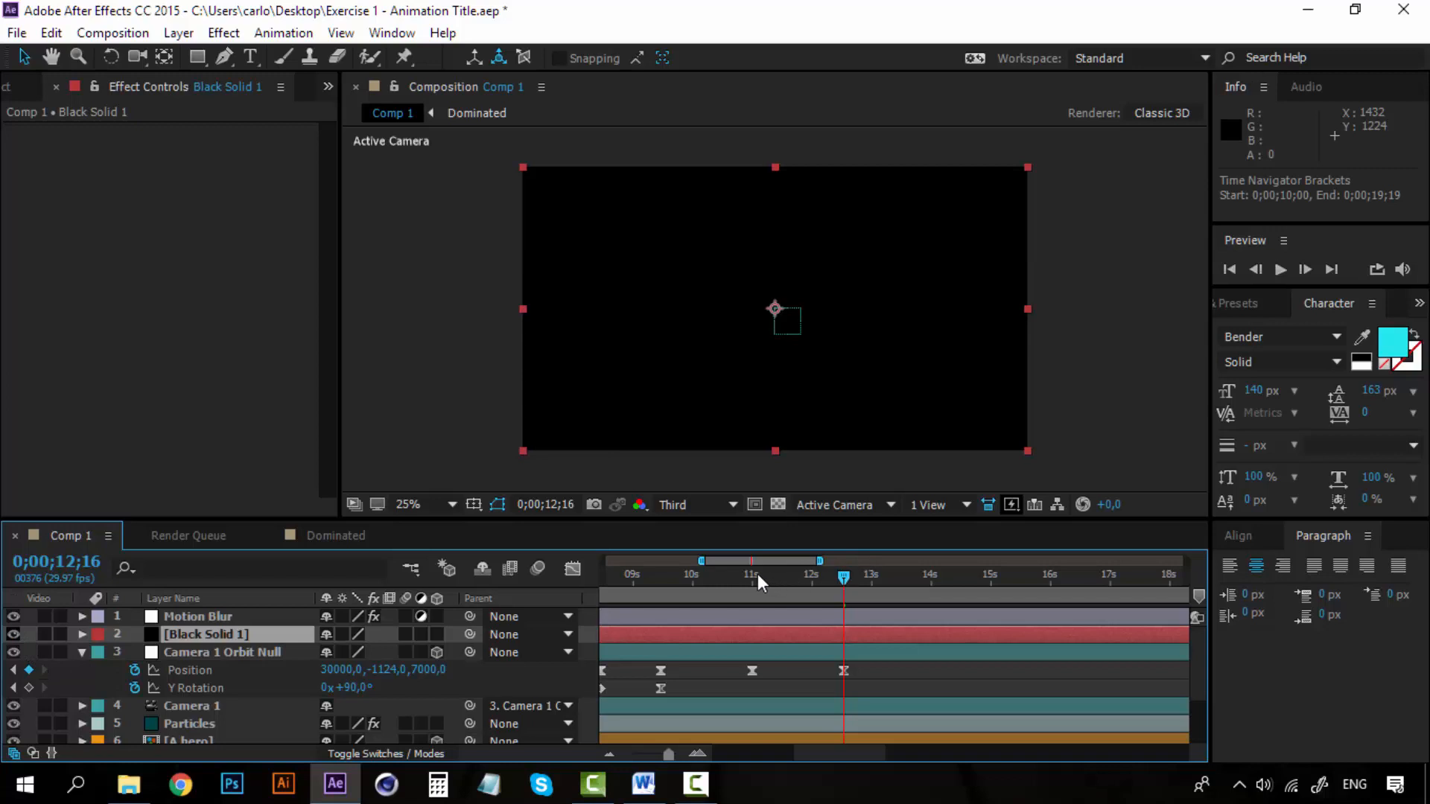
Hide the black solid and trim its start to 0;00;12;16.
{"action": "left_click", "coordinate": [13, 634]}
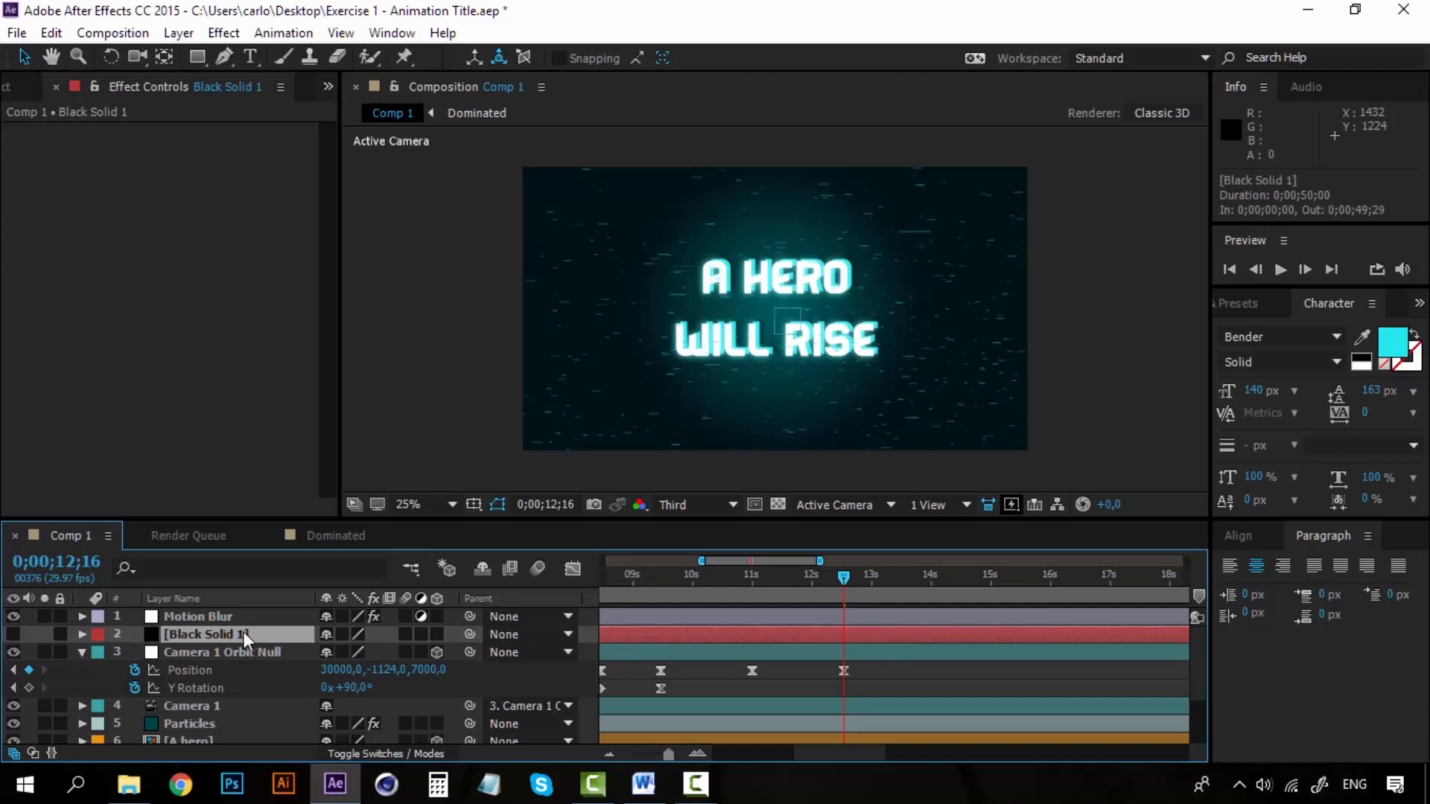
{"action": "key", "text": "alt+bracketleft"}
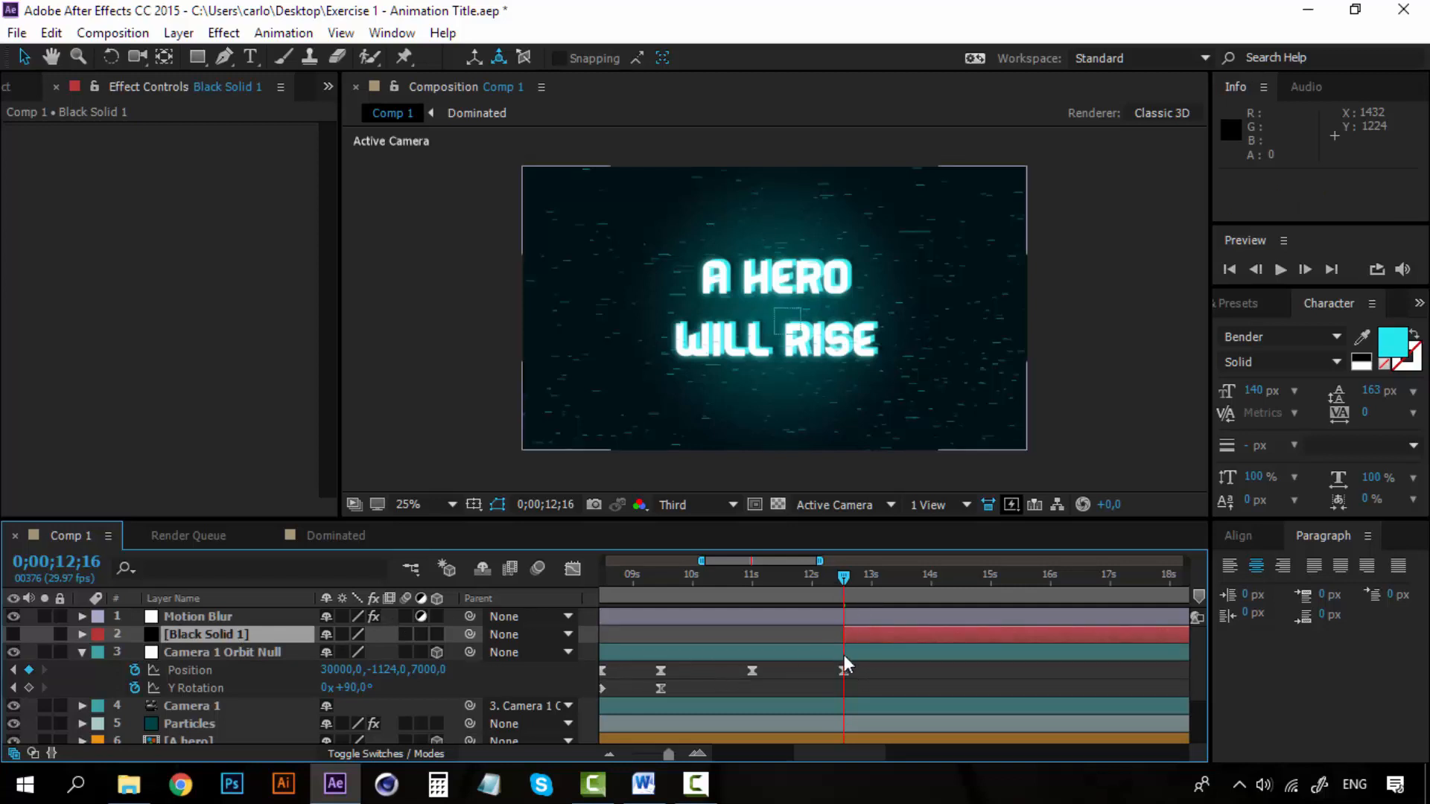
{"action": "left_click", "coordinate": [82, 653]}
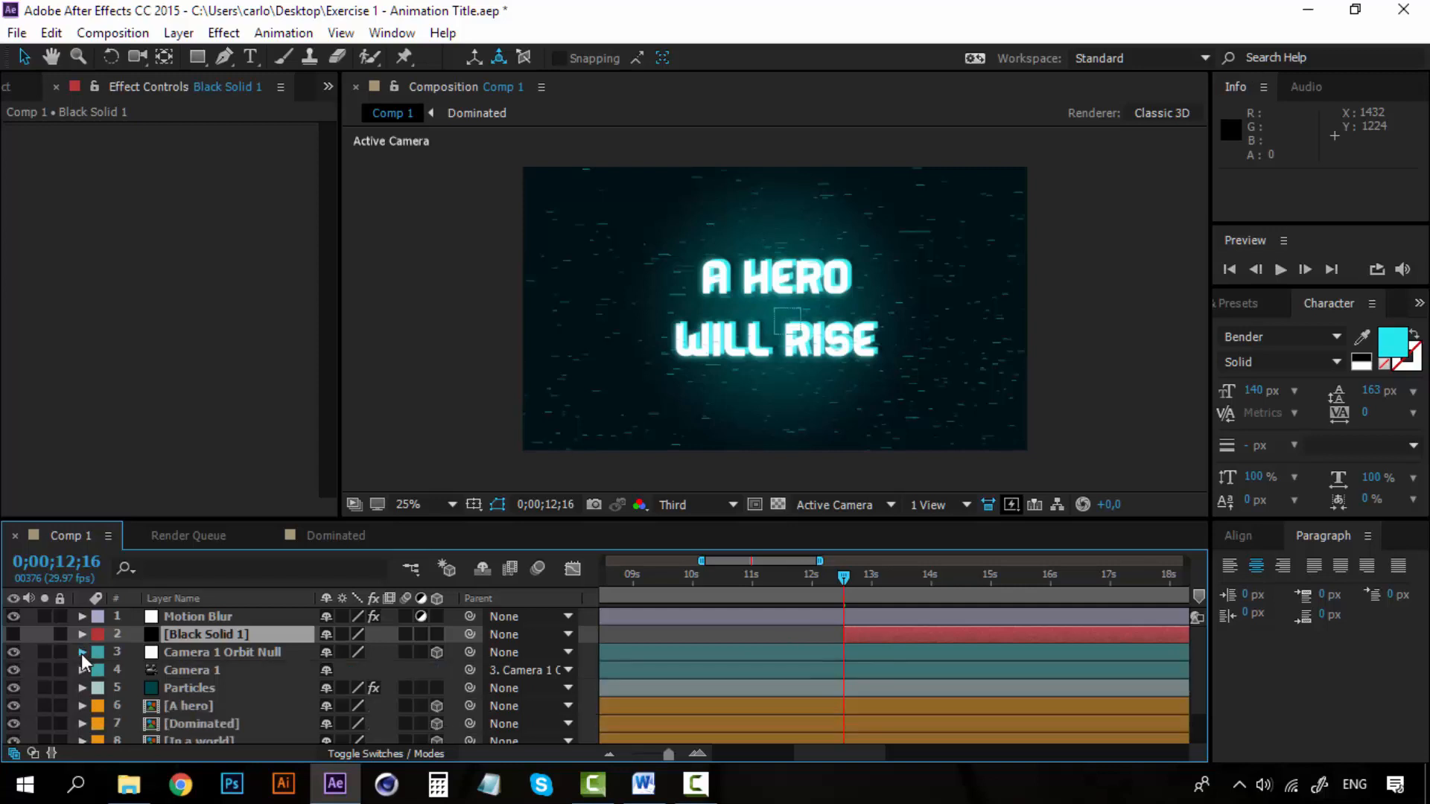
{"action": "left_click", "coordinate": [82, 652]}
{"action": "left_click", "coordinate": [82, 616]}
{"action": "left_click", "coordinate": [188, 618]}
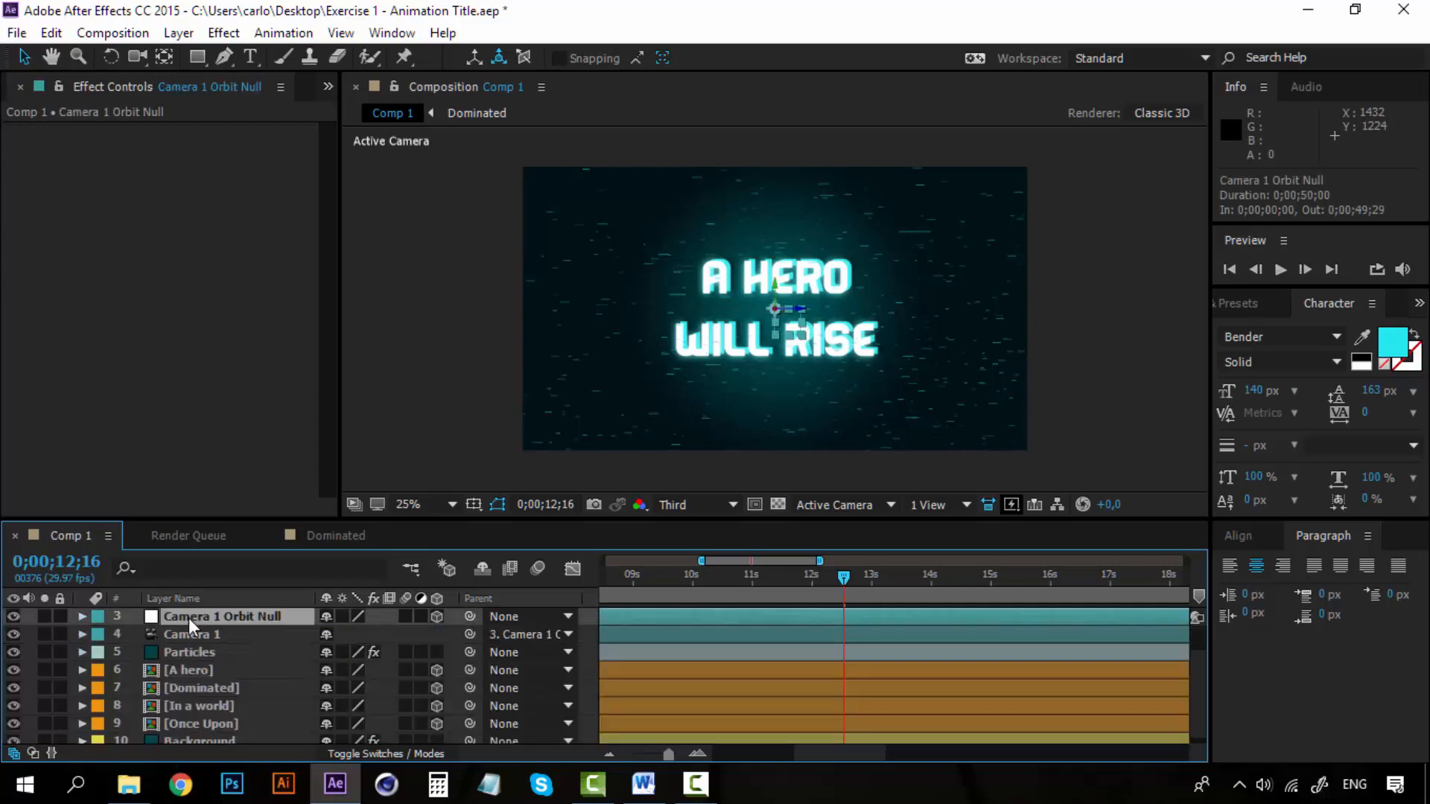
{"action": "key", "text": "u"}
{"action": "scroll", "coordinate": [216, 629], "scroll_direction": "up", "scroll_amount": 2}
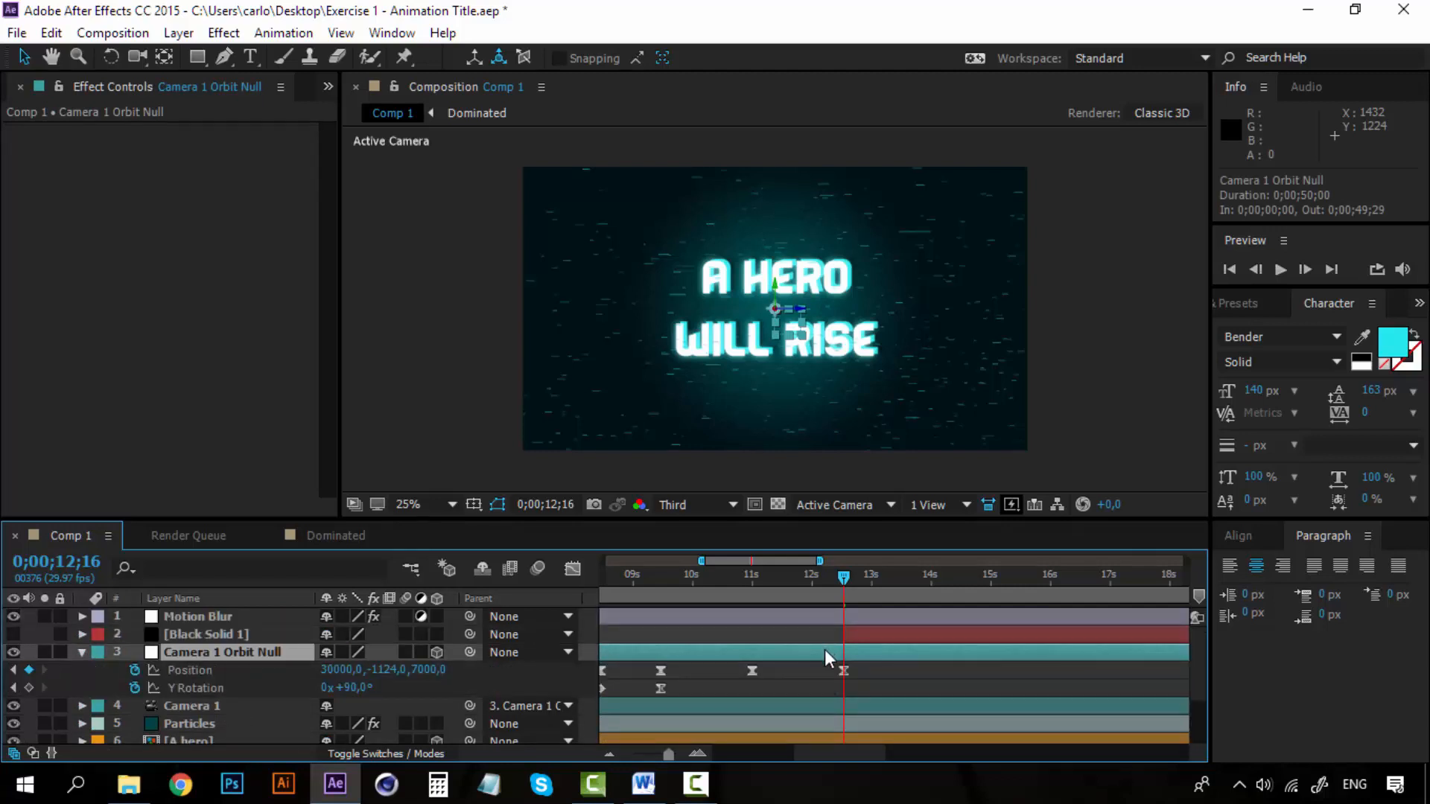
Make the black solid visible again and preview the cut to black from just before its start.
{"action": "left_click", "coordinate": [202, 634]}
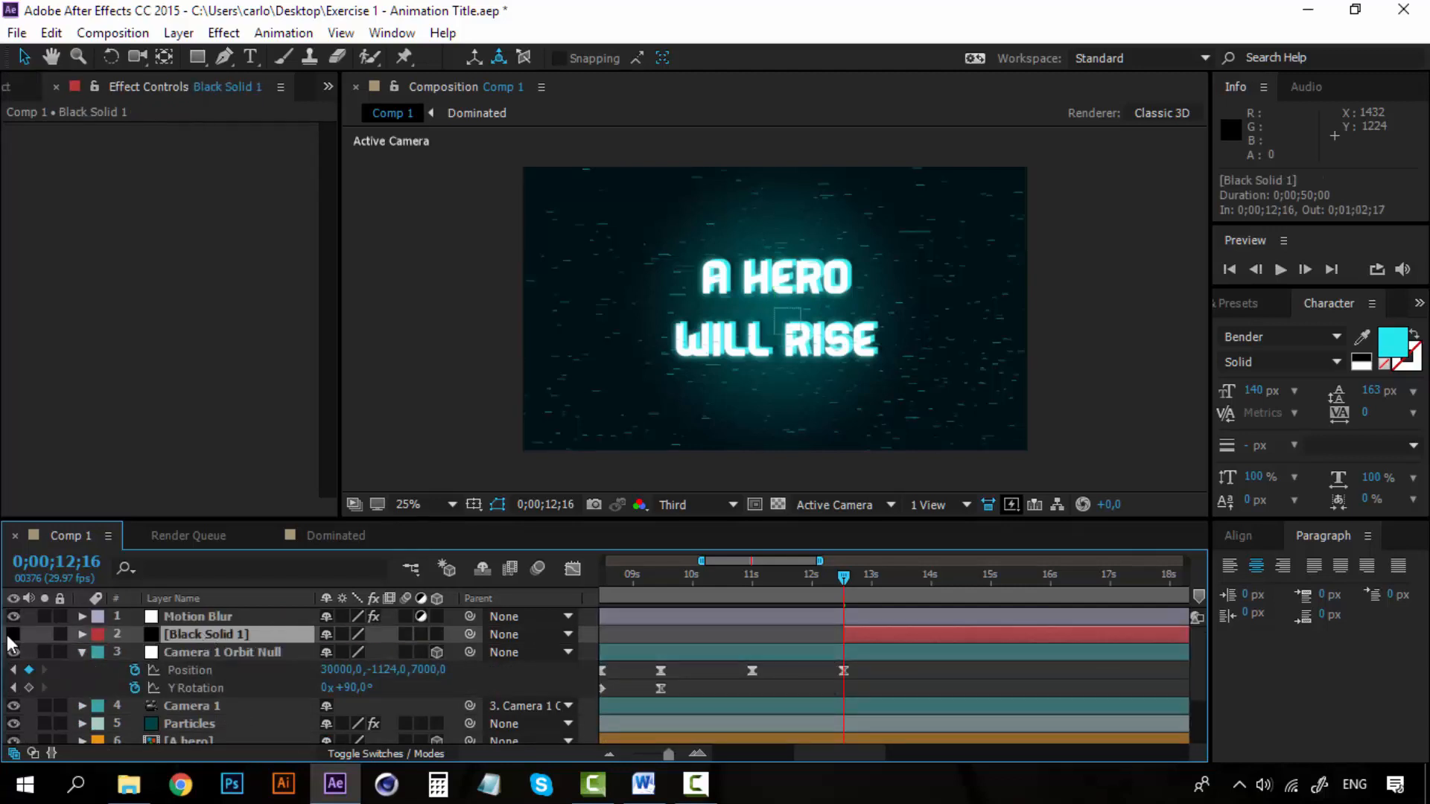
{"action": "left_click", "coordinate": [13, 634]}
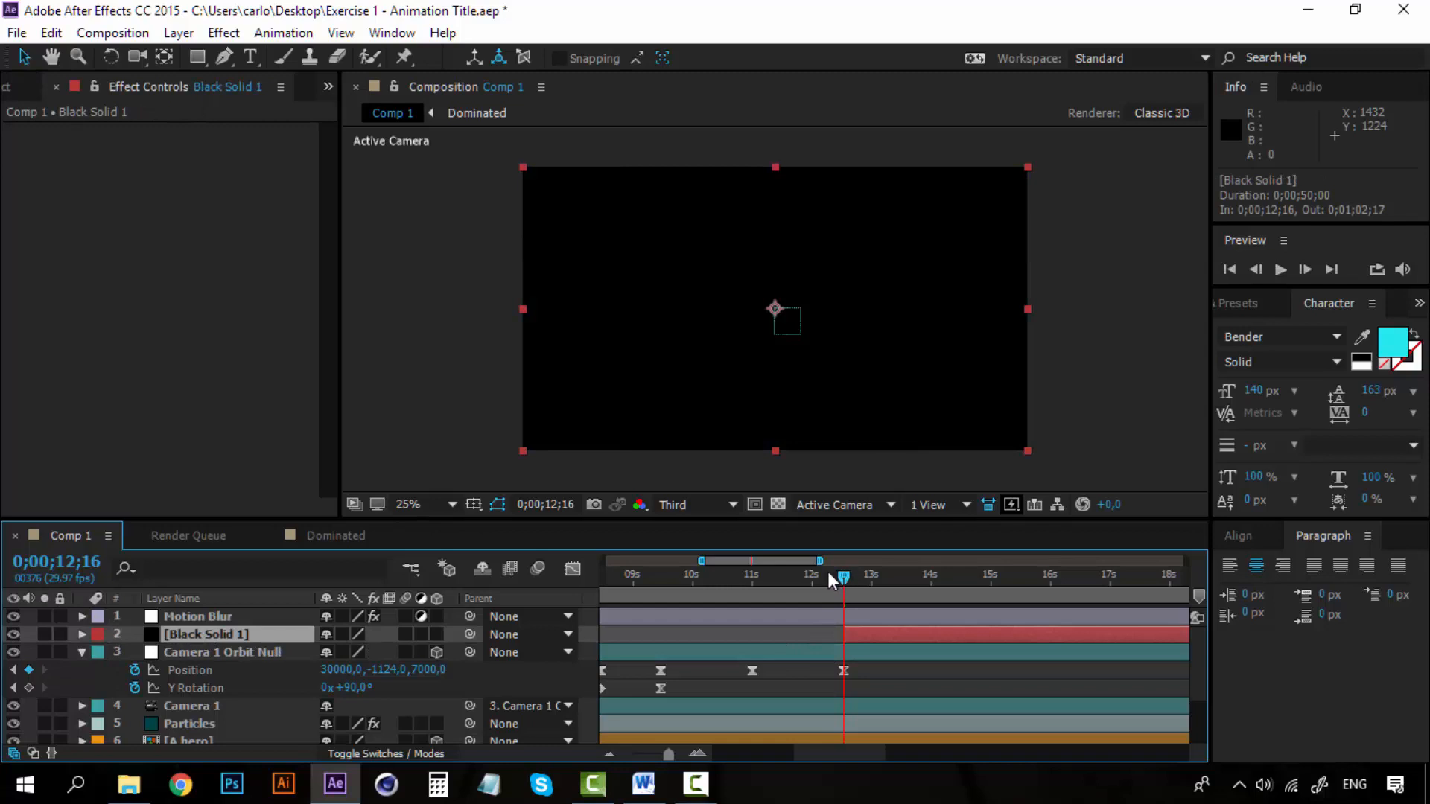
{"action": "left_click_drag", "start_coordinate": [843, 578], "coordinate": [829, 580]}
{"action": "key", "text": "space"}
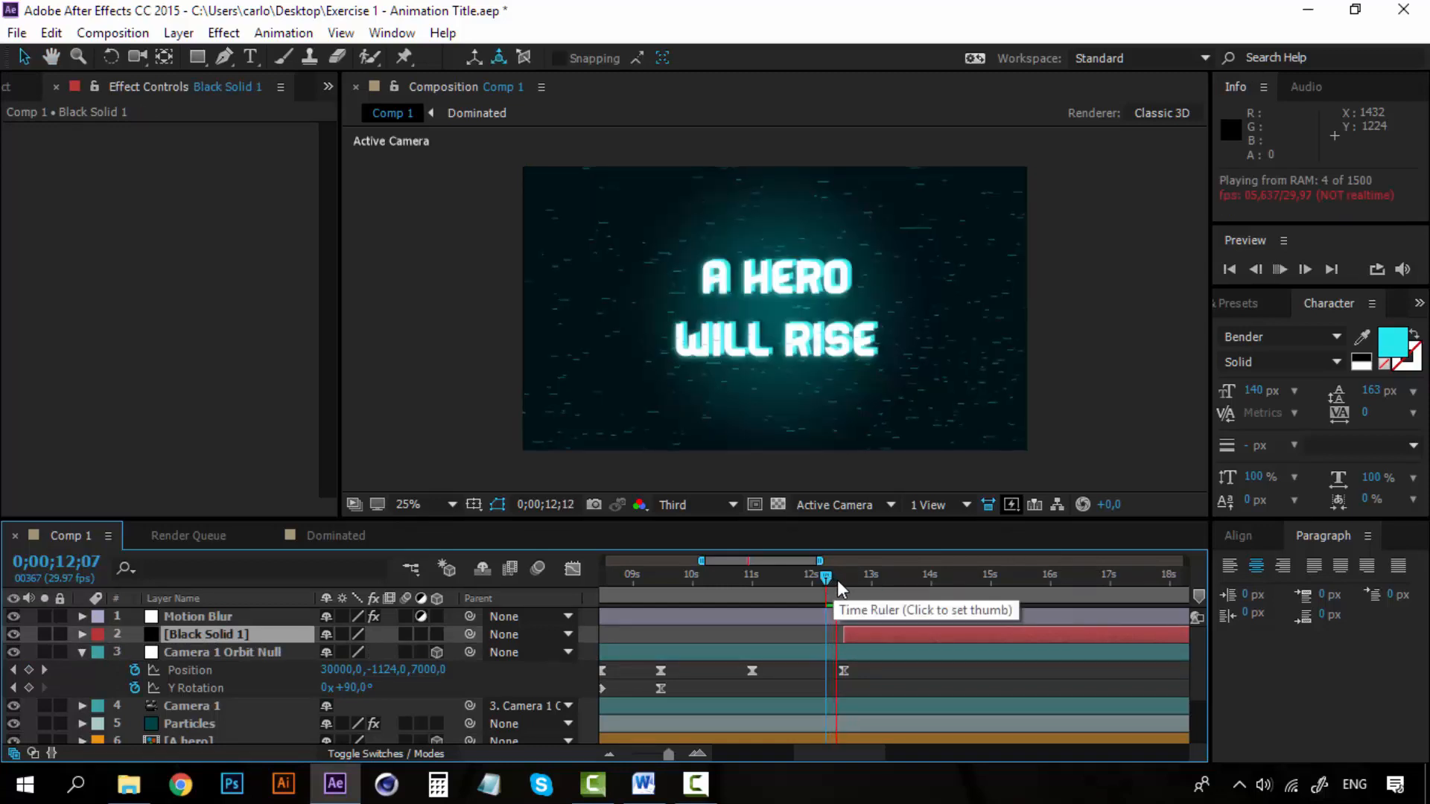
Add Opacity keyframes to the black solid at 0;00;12;16 and 0;00;13;00.
{"action": "left_click", "coordinate": [843, 580]}
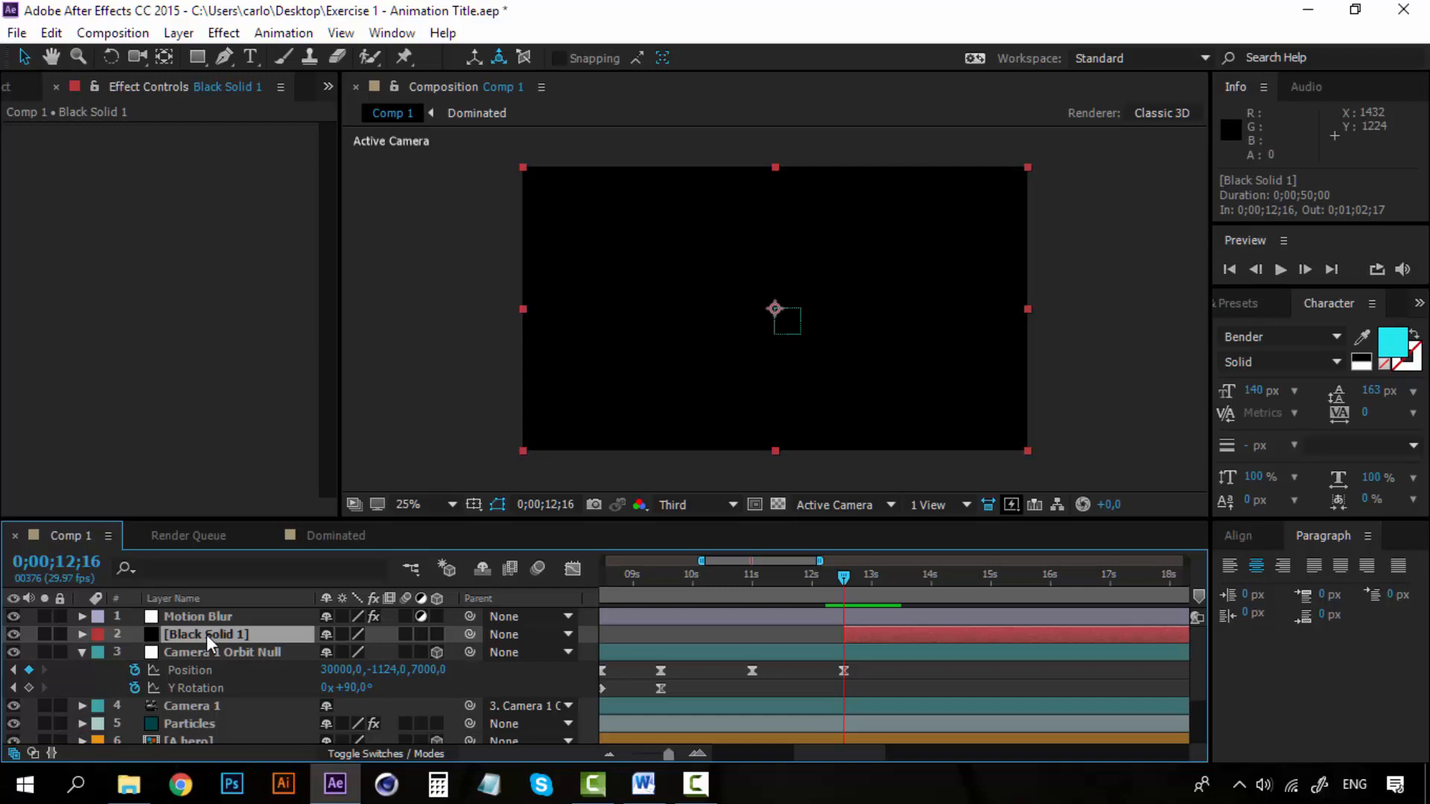
{"action": "key", "text": "t"}
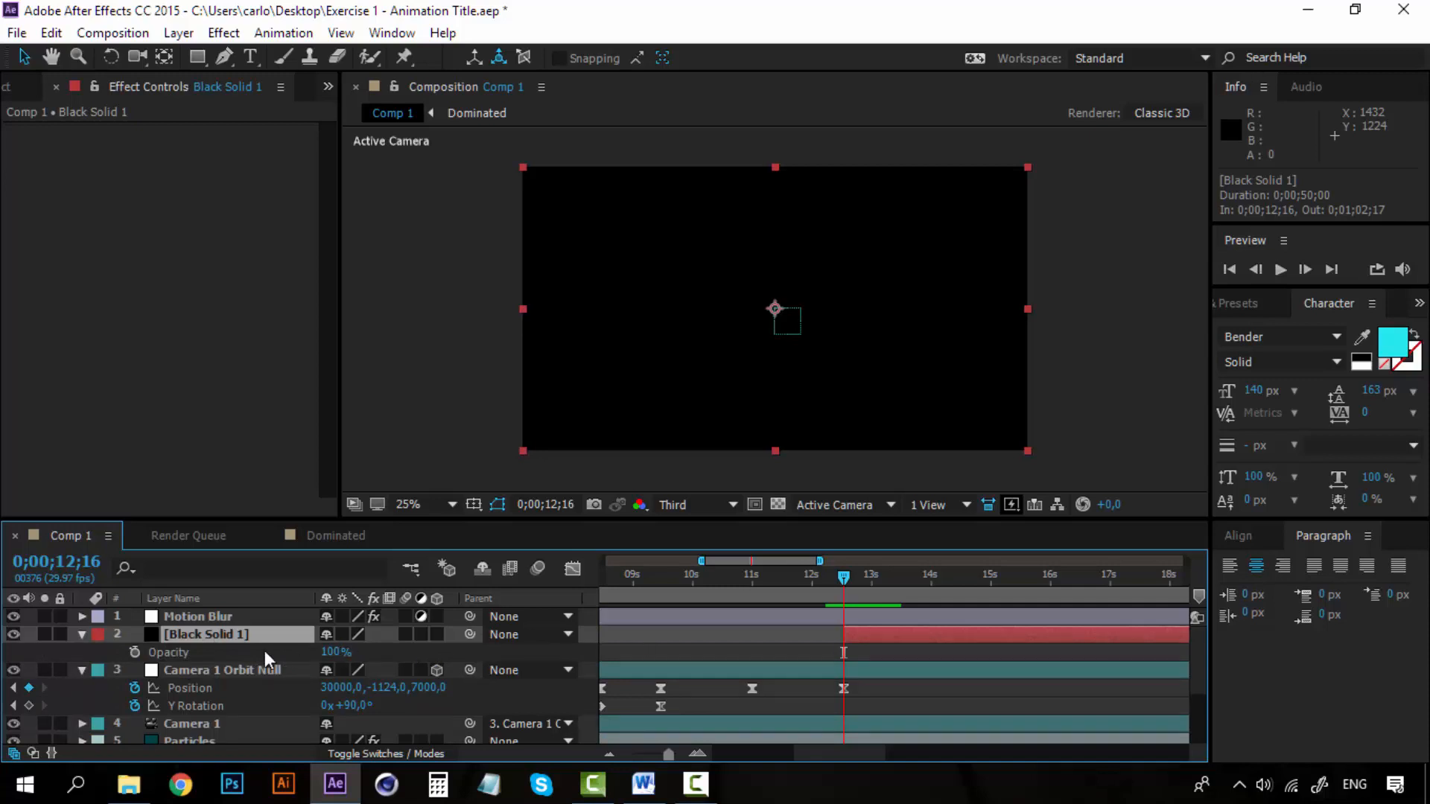
{"action": "left_click", "coordinate": [135, 654]}
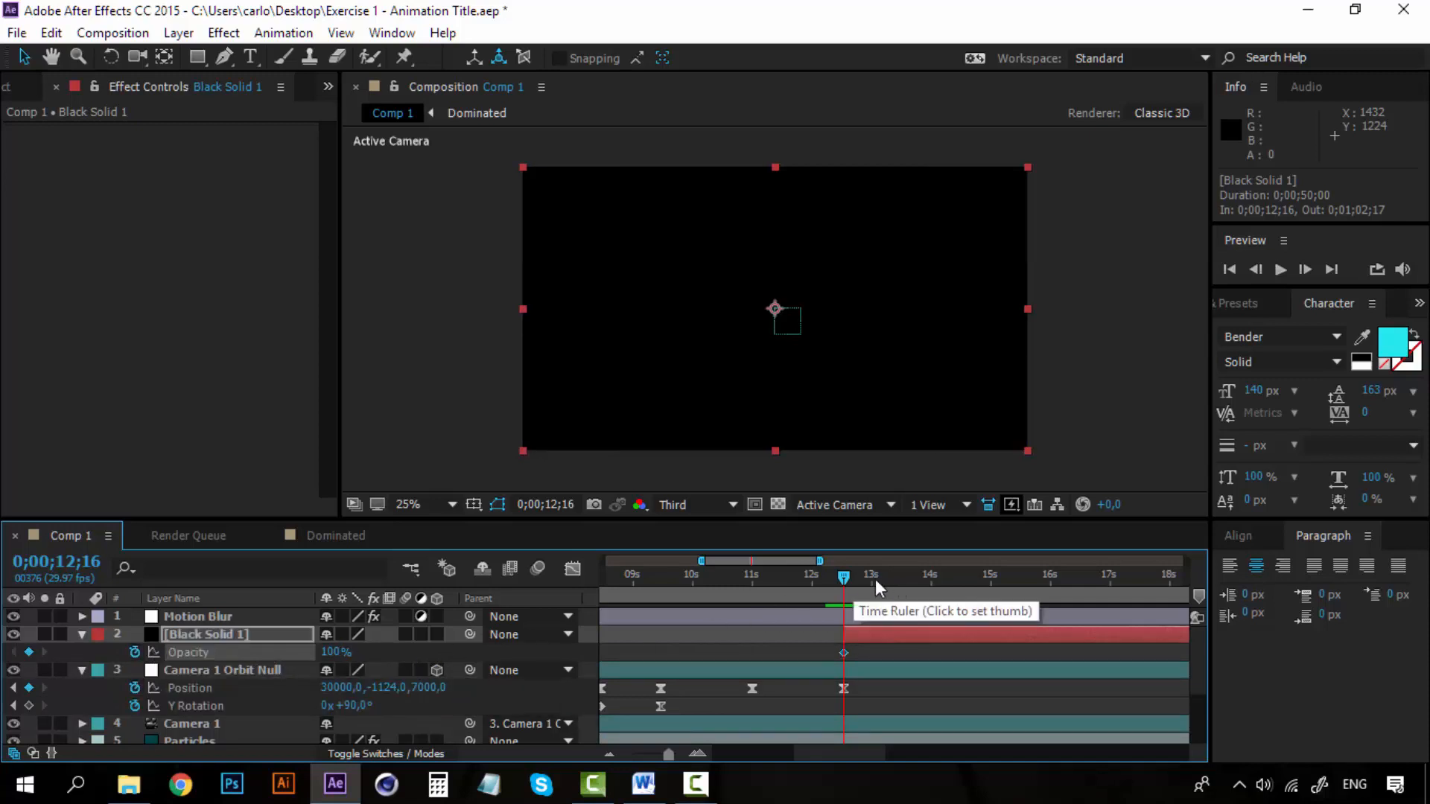
{"action": "left_click_drag", "start_coordinate": [849, 578], "coordinate": [872, 581]}
{"action": "left_click", "coordinate": [29, 653]}
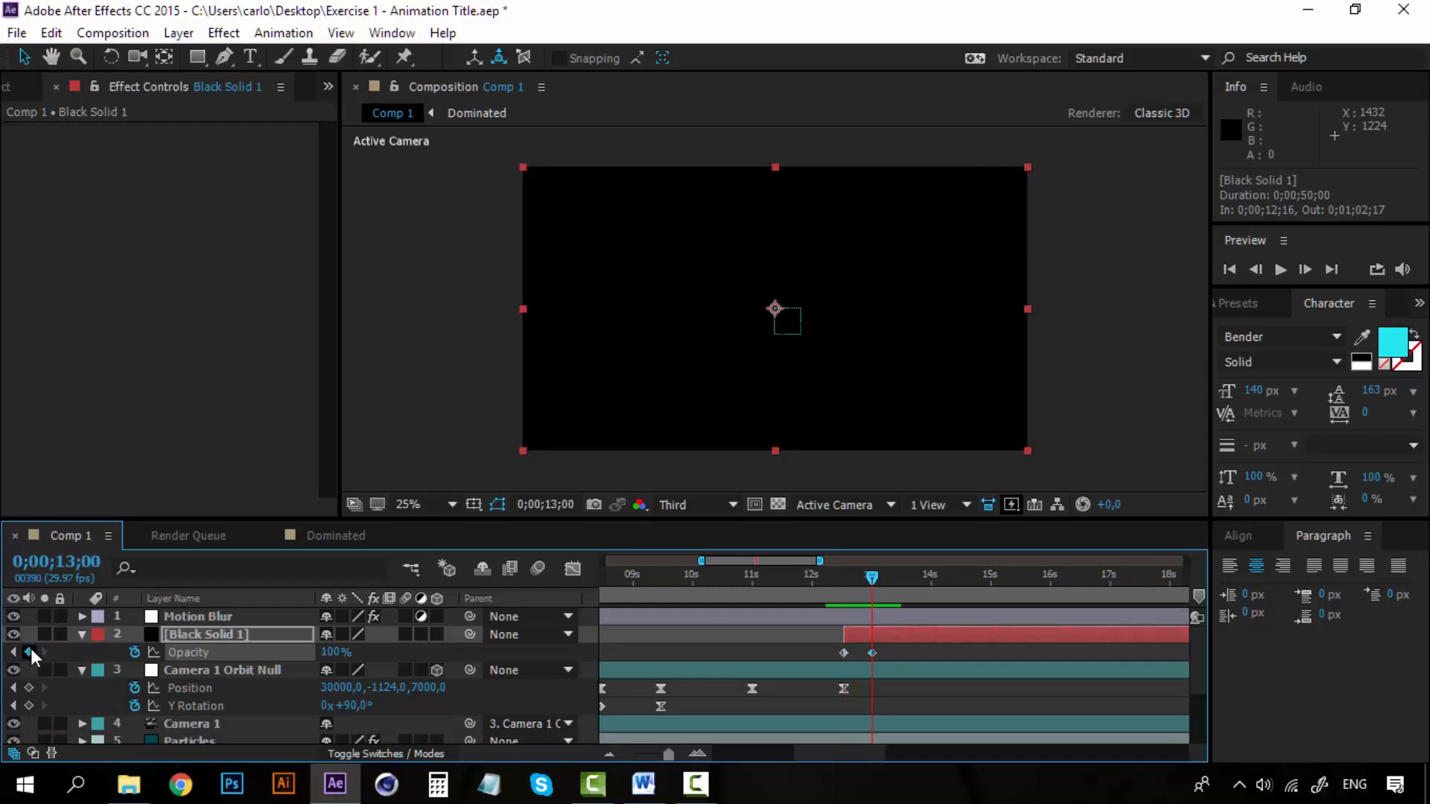
Set the black solid's Opacity to 0% at its first keyframe, 0;00;12;16.
{"action": "left_click", "coordinate": [848, 578]}
{"action": "left_click_drag", "start_coordinate": [853, 583], "coordinate": [844, 582]}
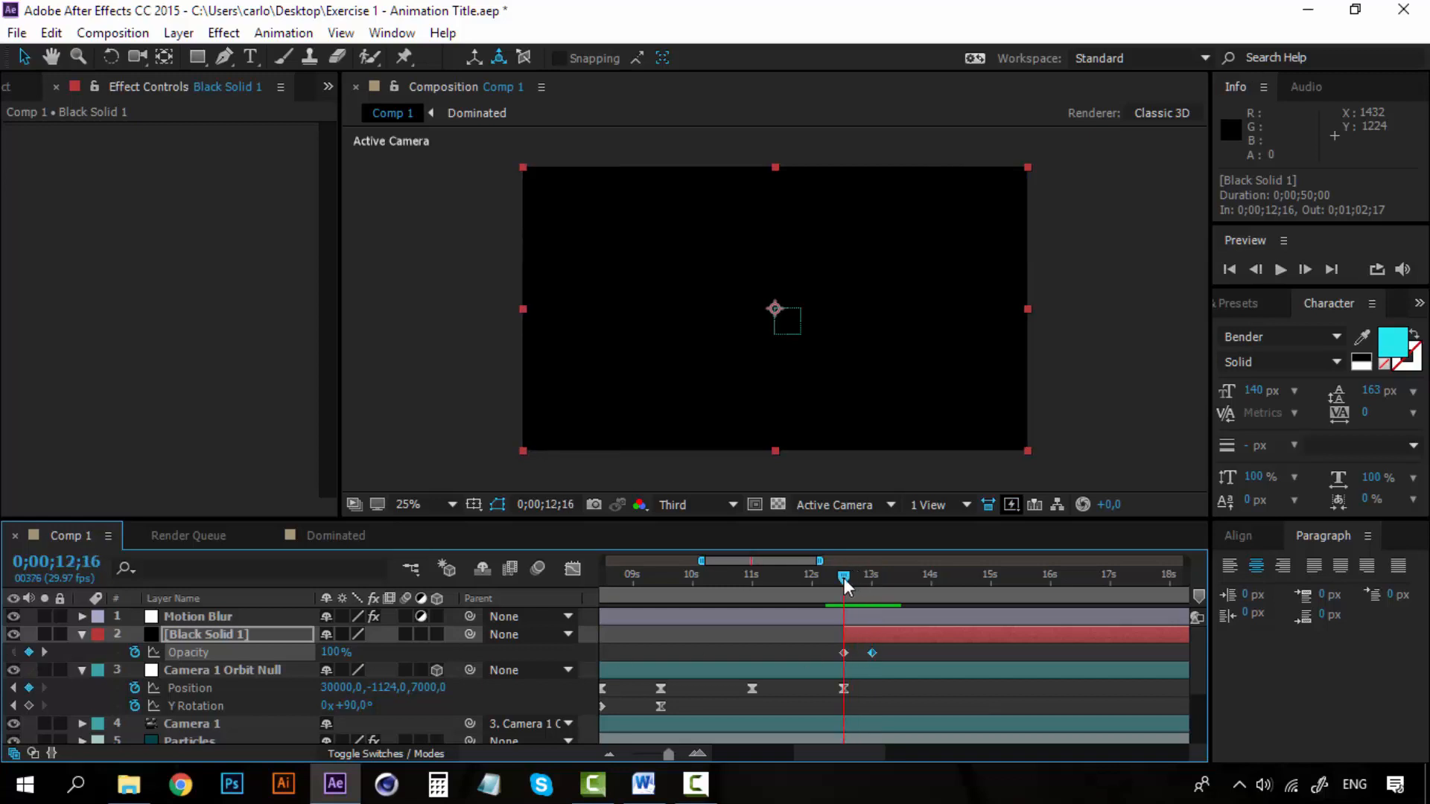
{"action": "double_click", "coordinate": [844, 653]}
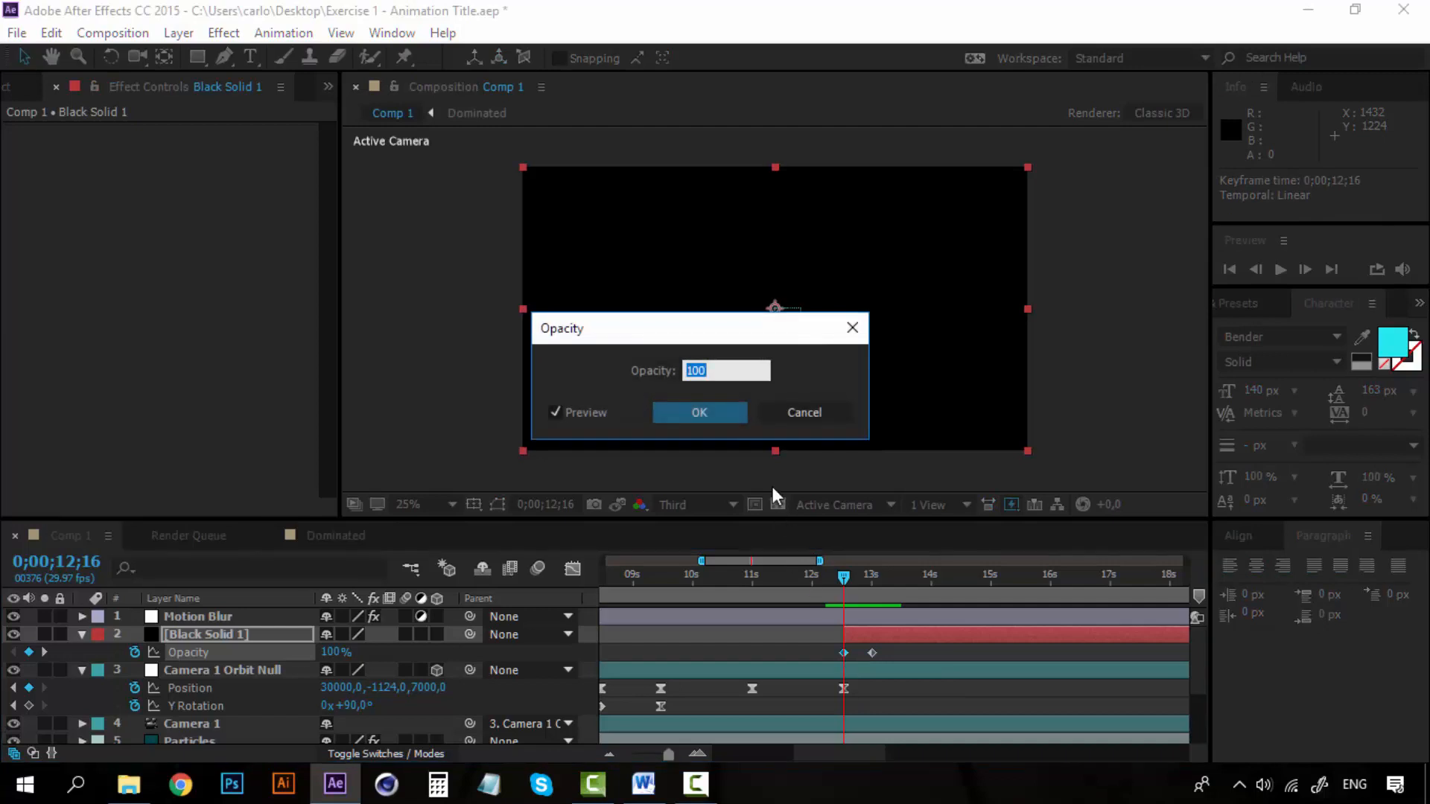
{"action": "left_click", "coordinate": [799, 408]}
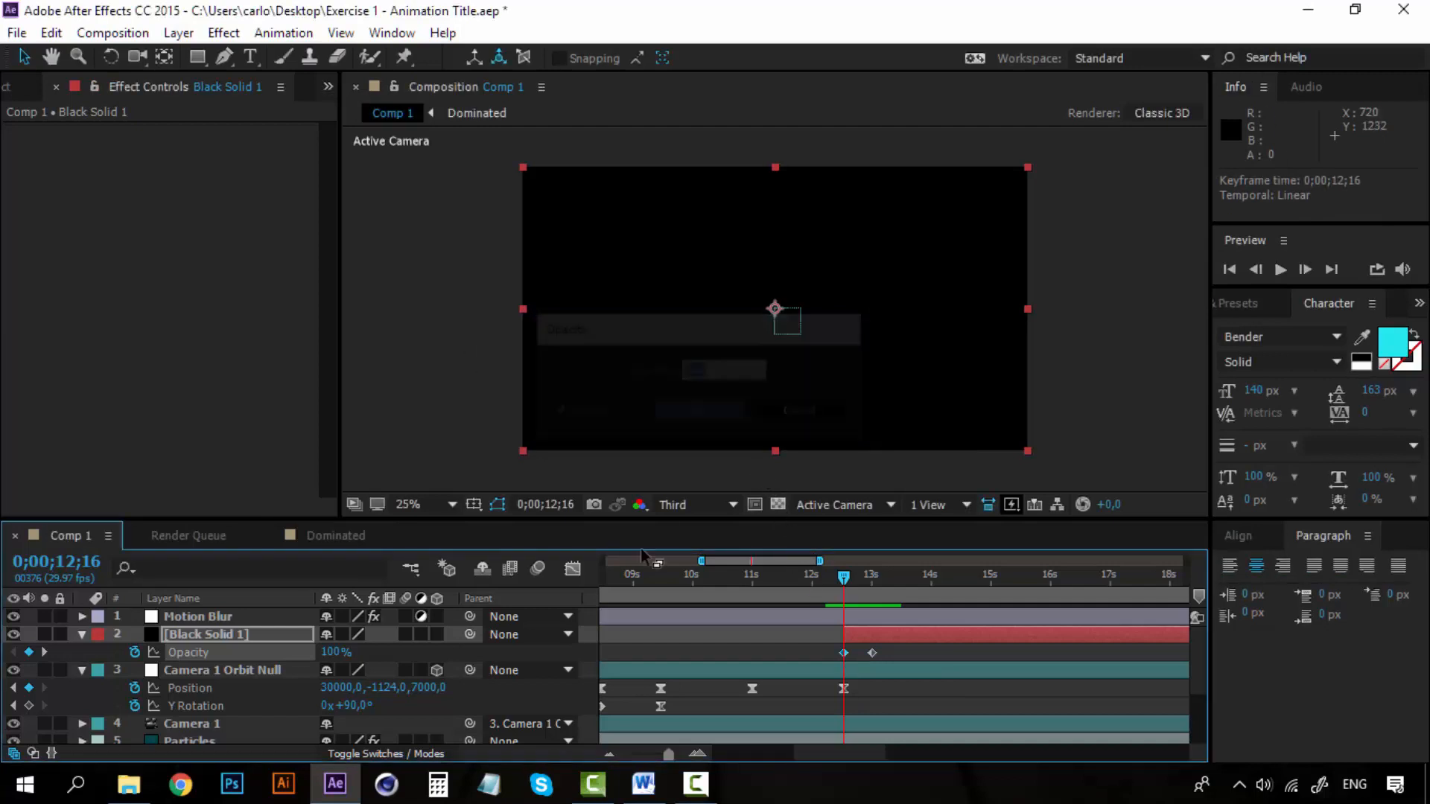
{"action": "left_click", "coordinate": [331, 653]}
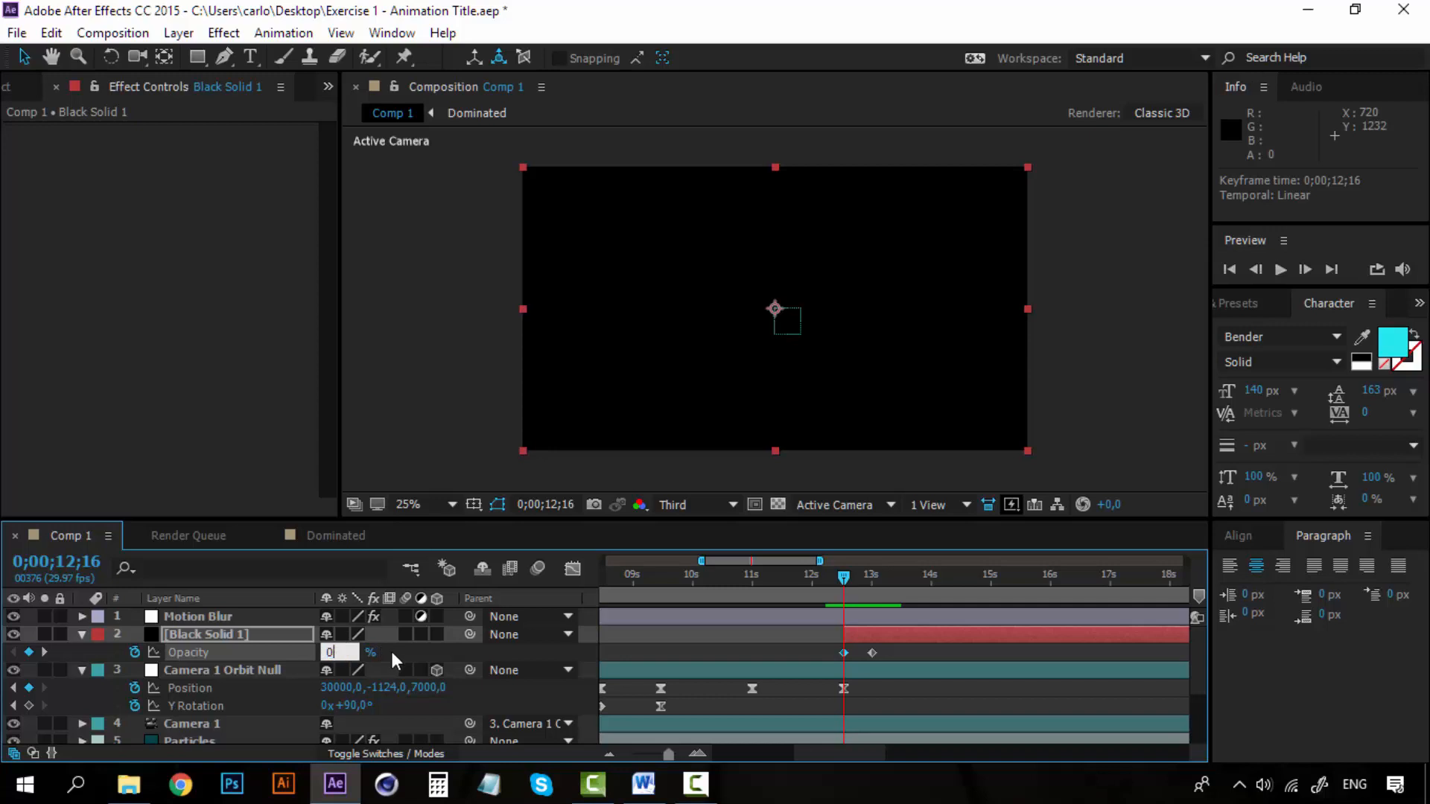
{"action": "left_click", "coordinate": [390, 648]}
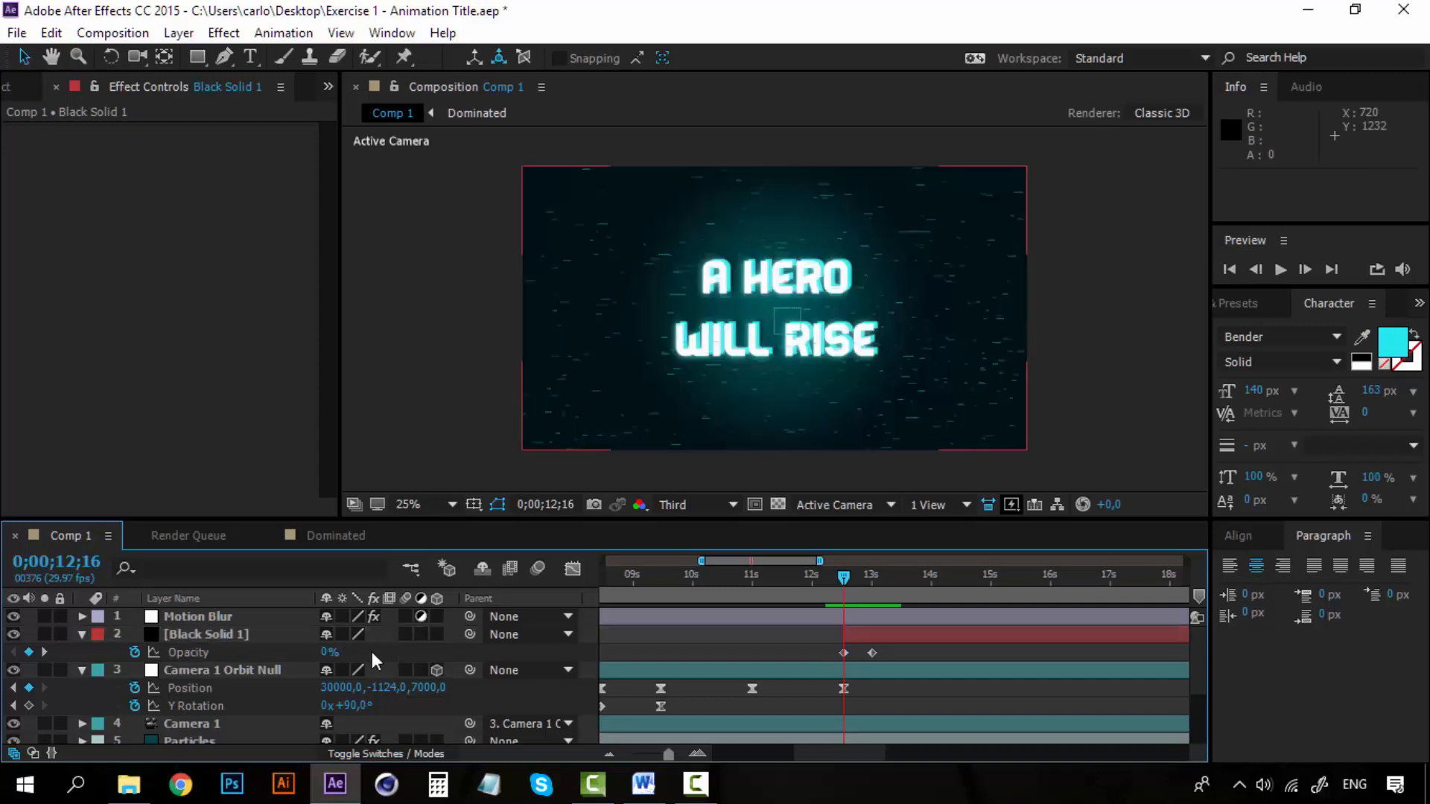
Preview the fade to black from 0;00;12;10.
{"action": "left_click_drag", "start_coordinate": [846, 576], "coordinate": [834, 577]}
{"action": "key", "text": "space"}
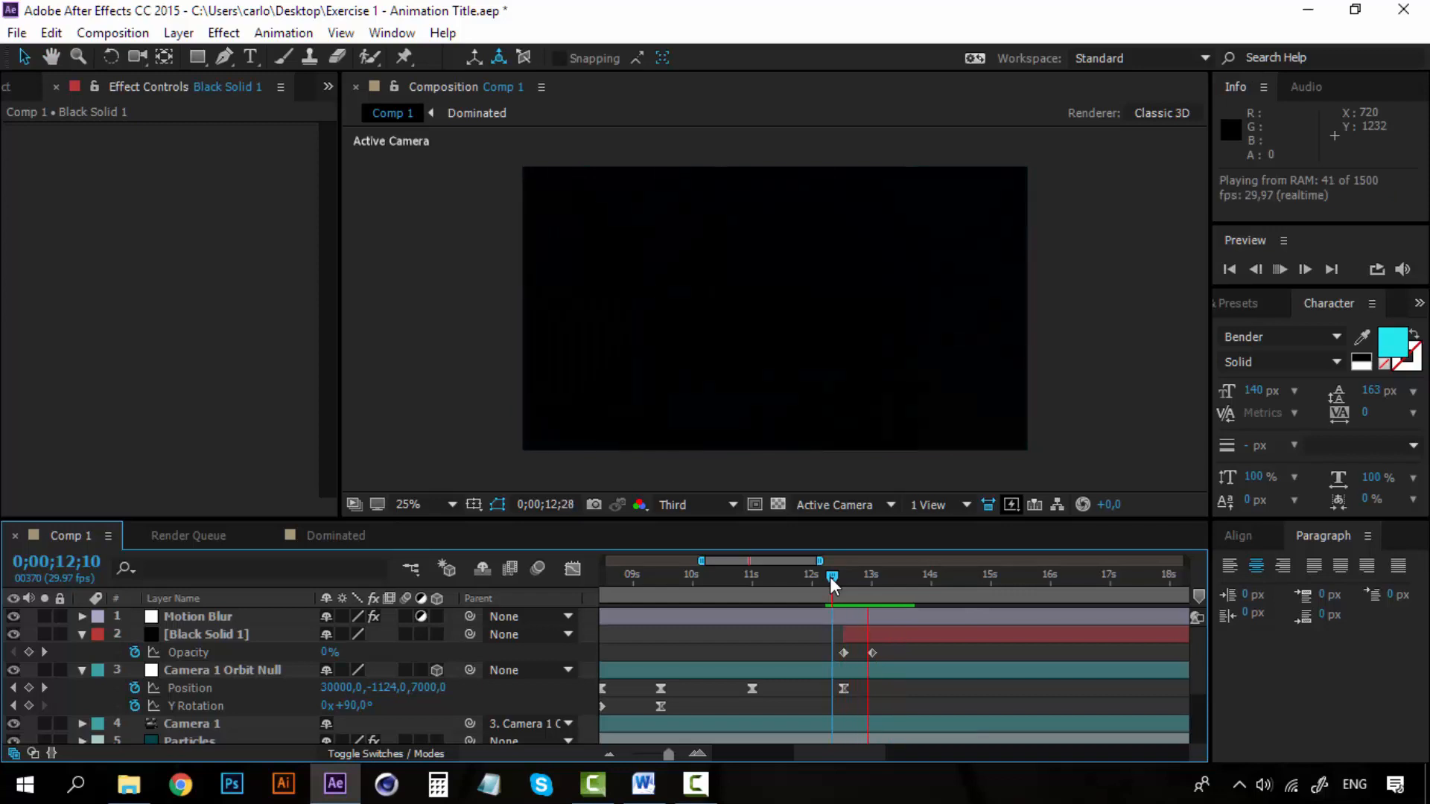
{"action": "key", "text": "space"}
{"action": "key", "text": "space"}
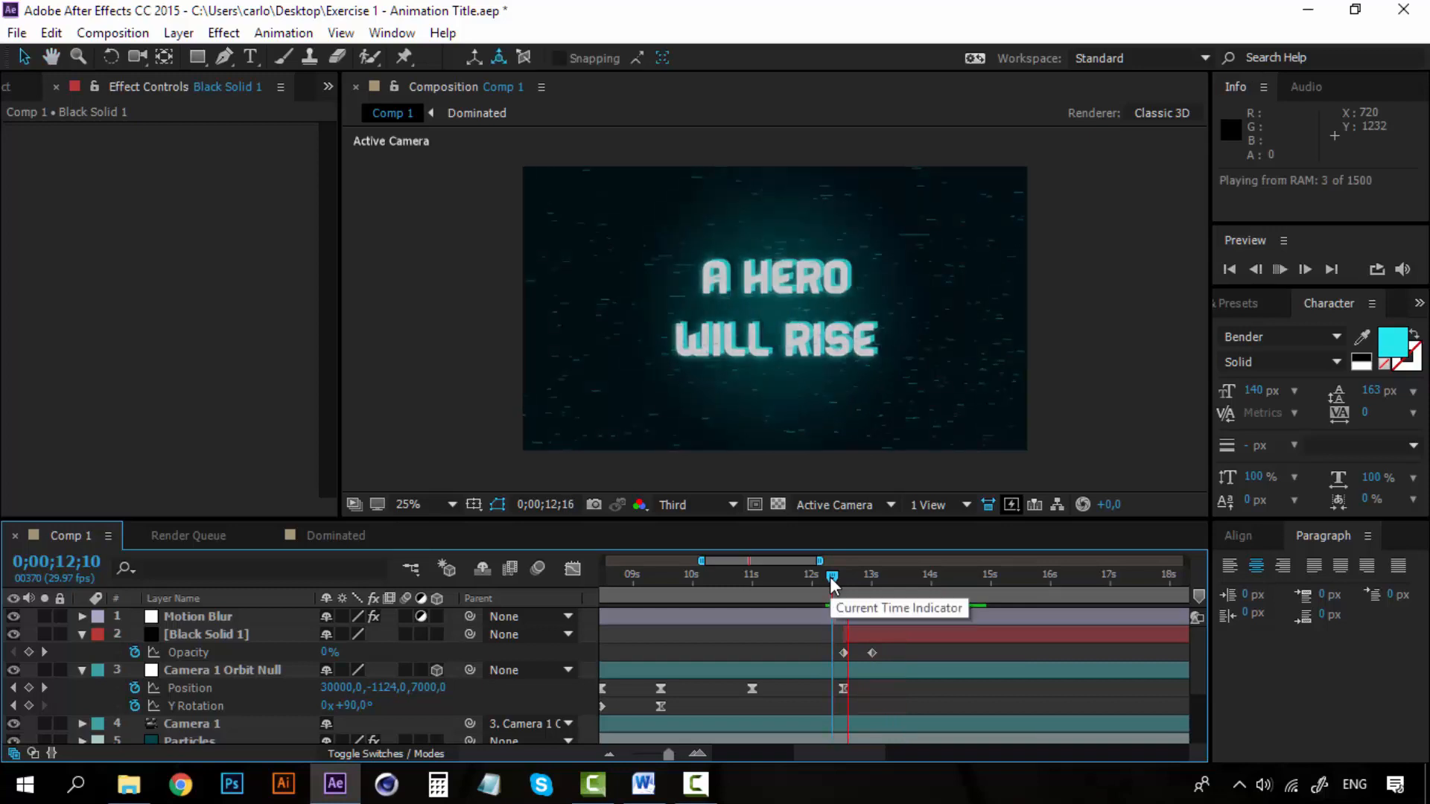
Change the black solid's color to dark cyan, hex 001217, in its Solid Settings.
{"action": "left_click_drag", "start_coordinate": [832, 584], "coordinate": [872, 583]}
{"action": "left_click", "coordinate": [235, 634]}
{"action": "right_click", "coordinate": [235, 639]}
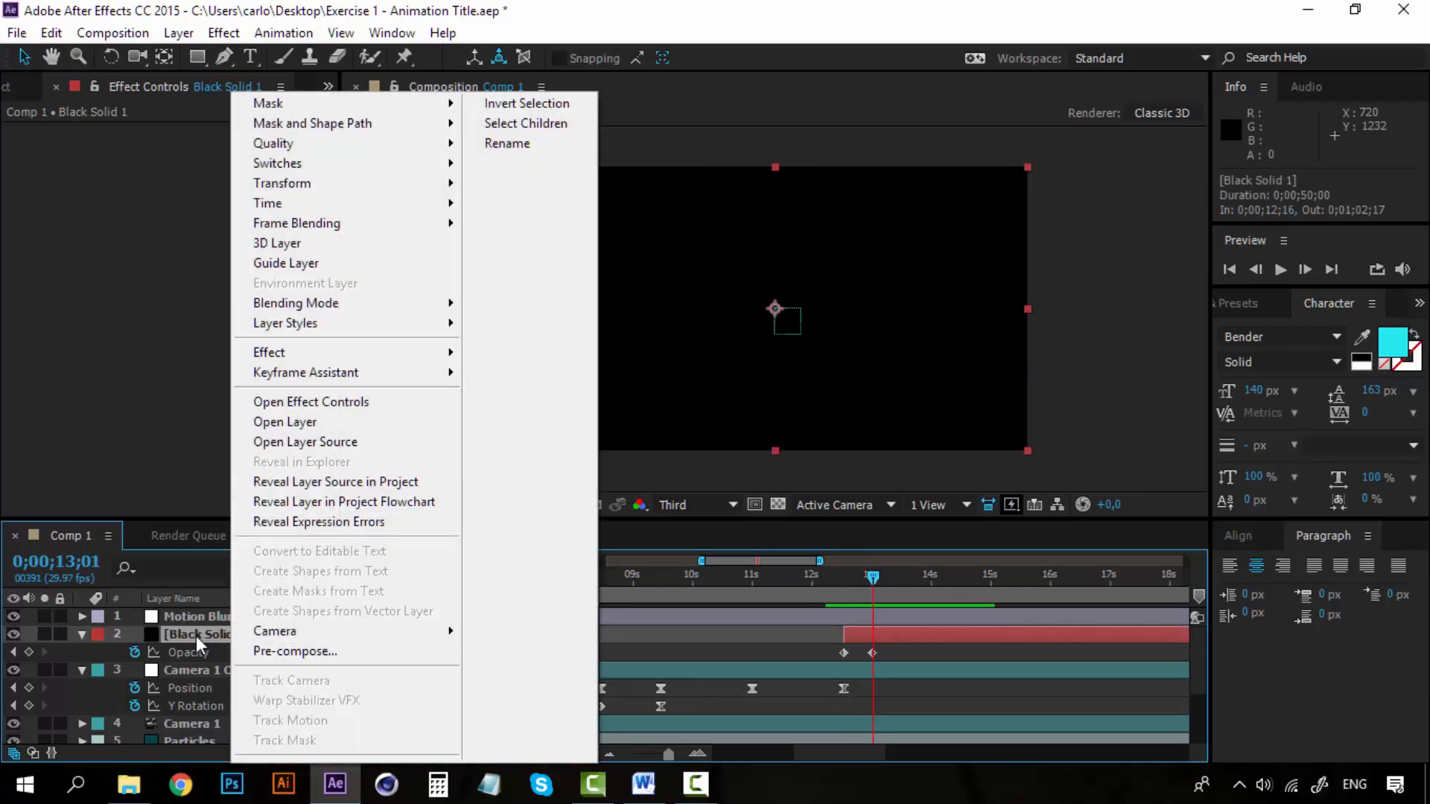
{"action": "left_click", "coordinate": [198, 637]}
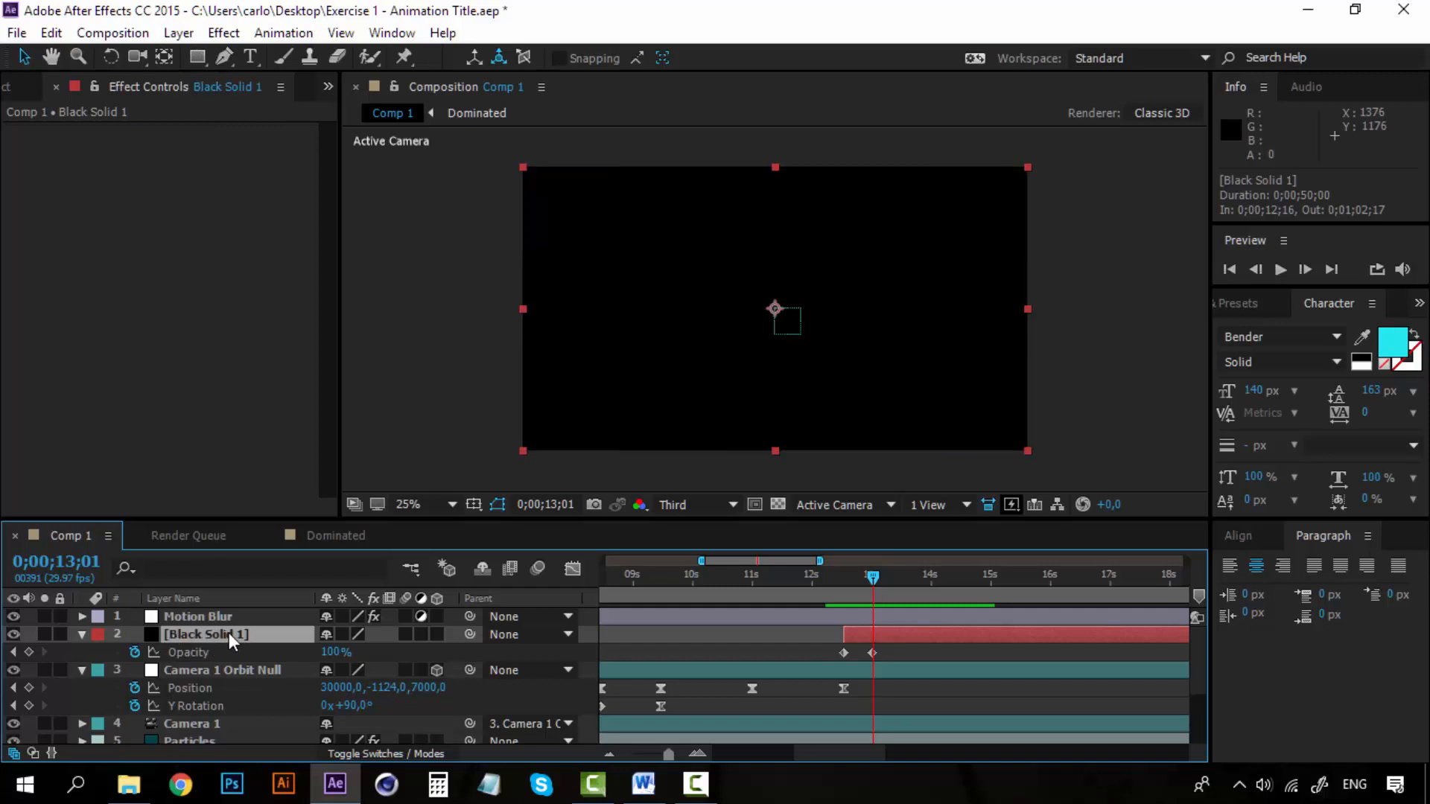
{"action": "left_click", "coordinate": [134, 36]}
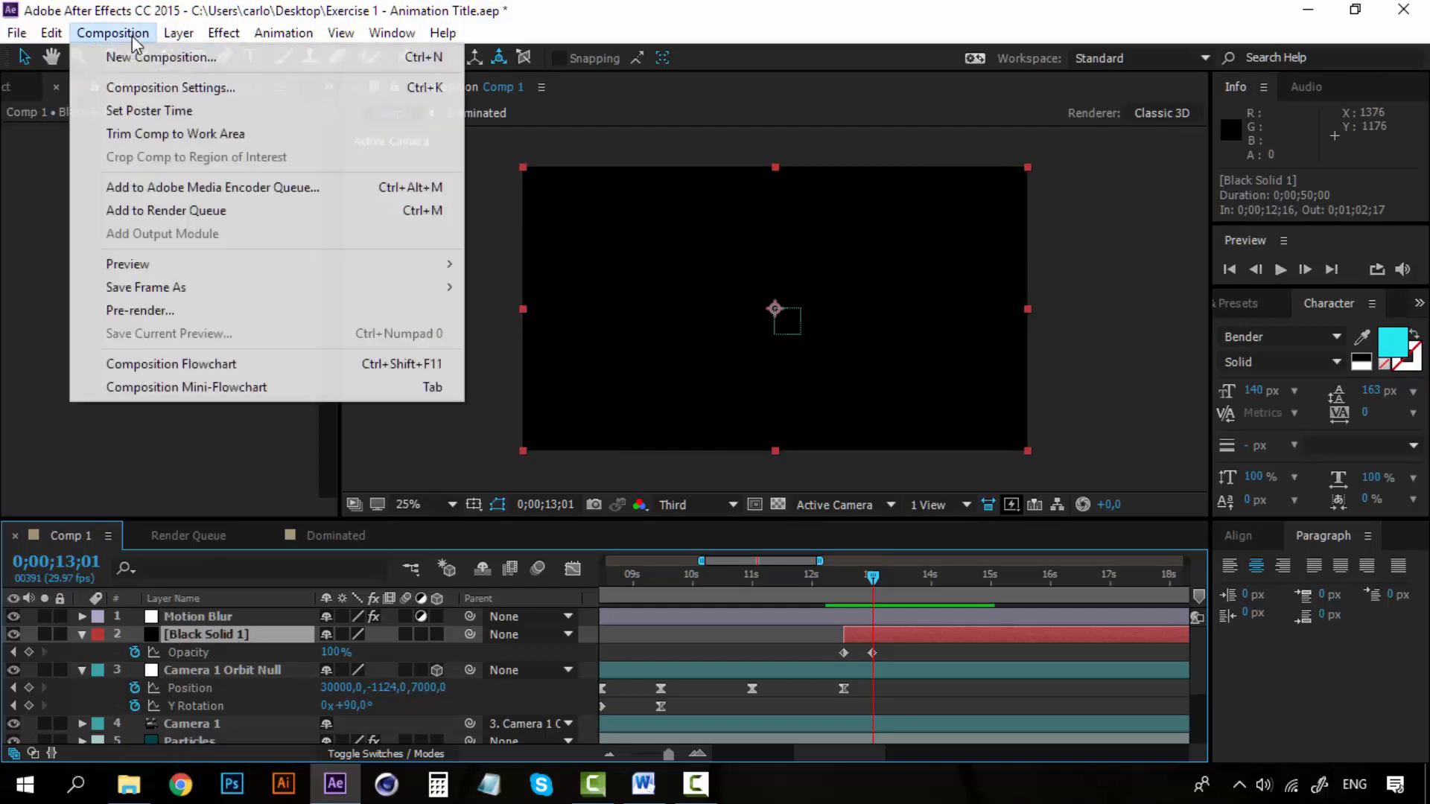
{"action": "mouse_move", "coordinate": [179, 37]}
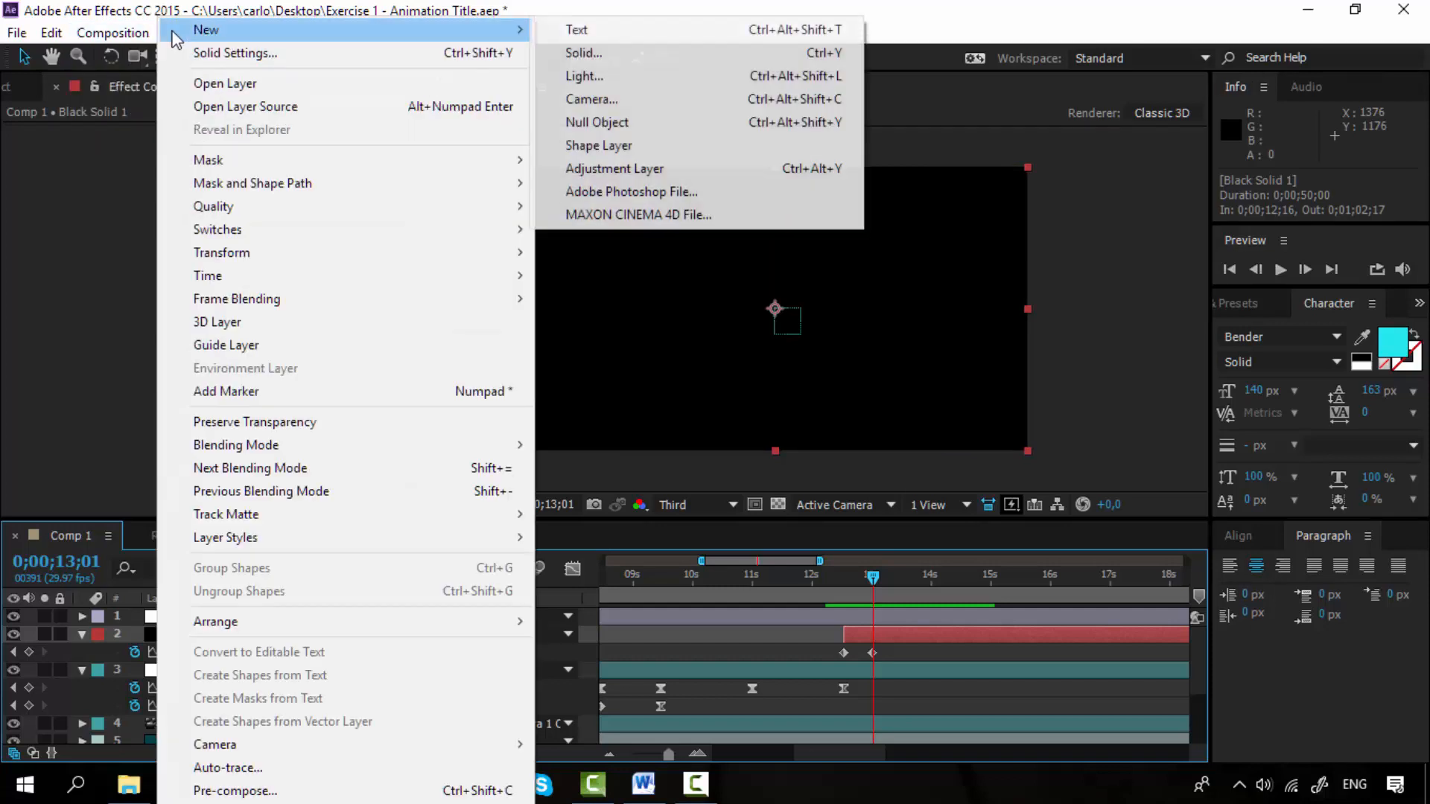
{"action": "left_click", "coordinate": [232, 54]}
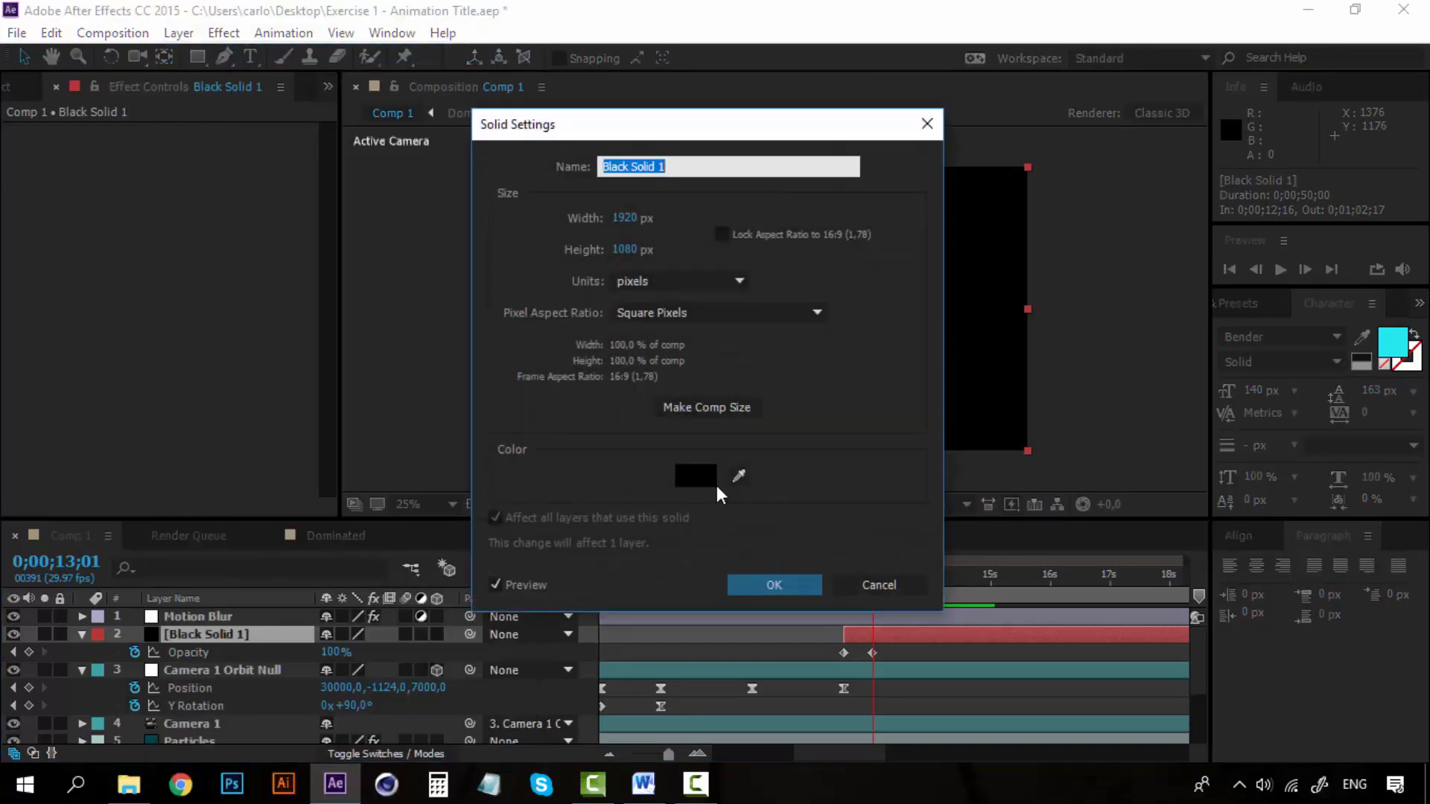
{"action": "left_click_drag", "start_coordinate": [570, 129], "coordinate": [210, 115]}
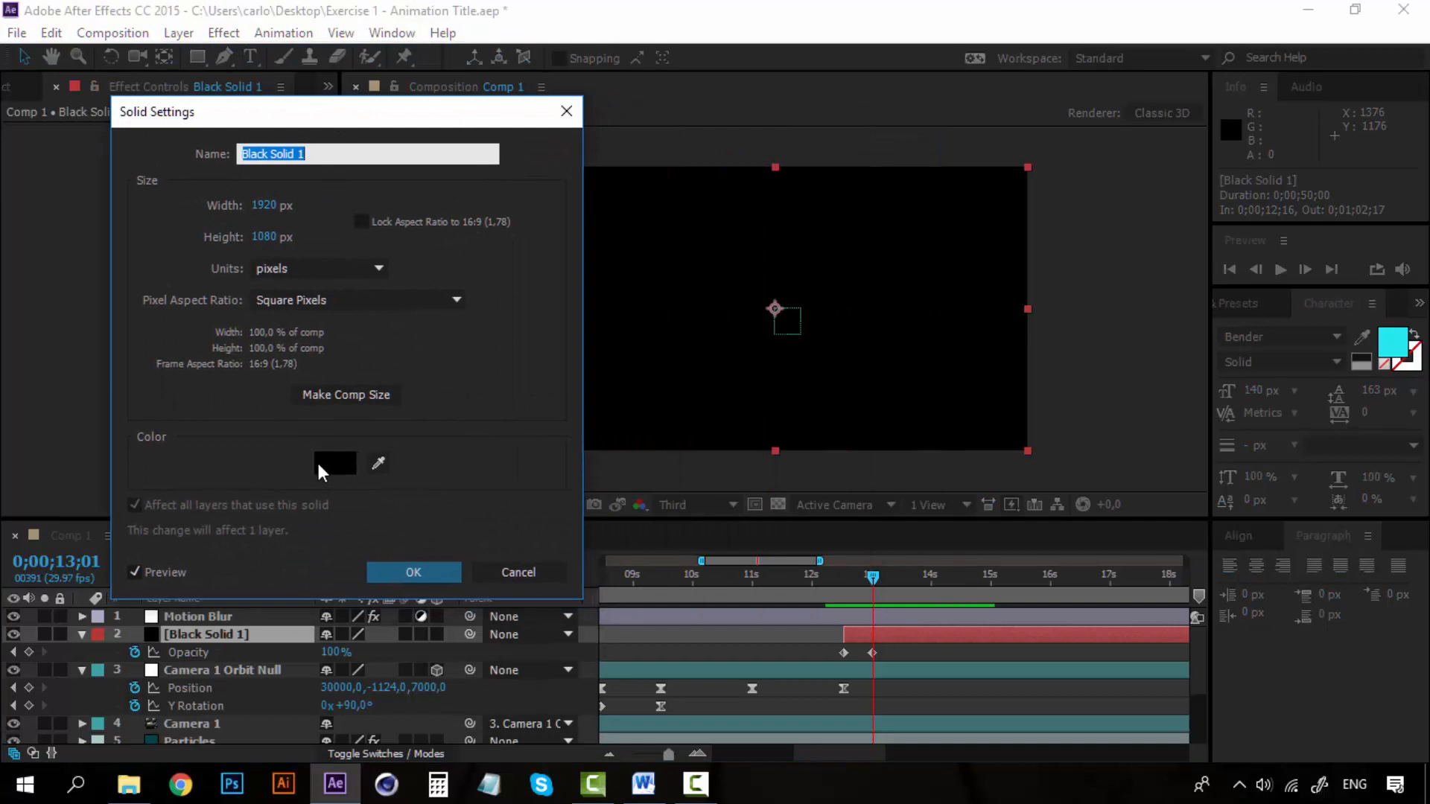
{"action": "left_click", "coordinate": [319, 463]}
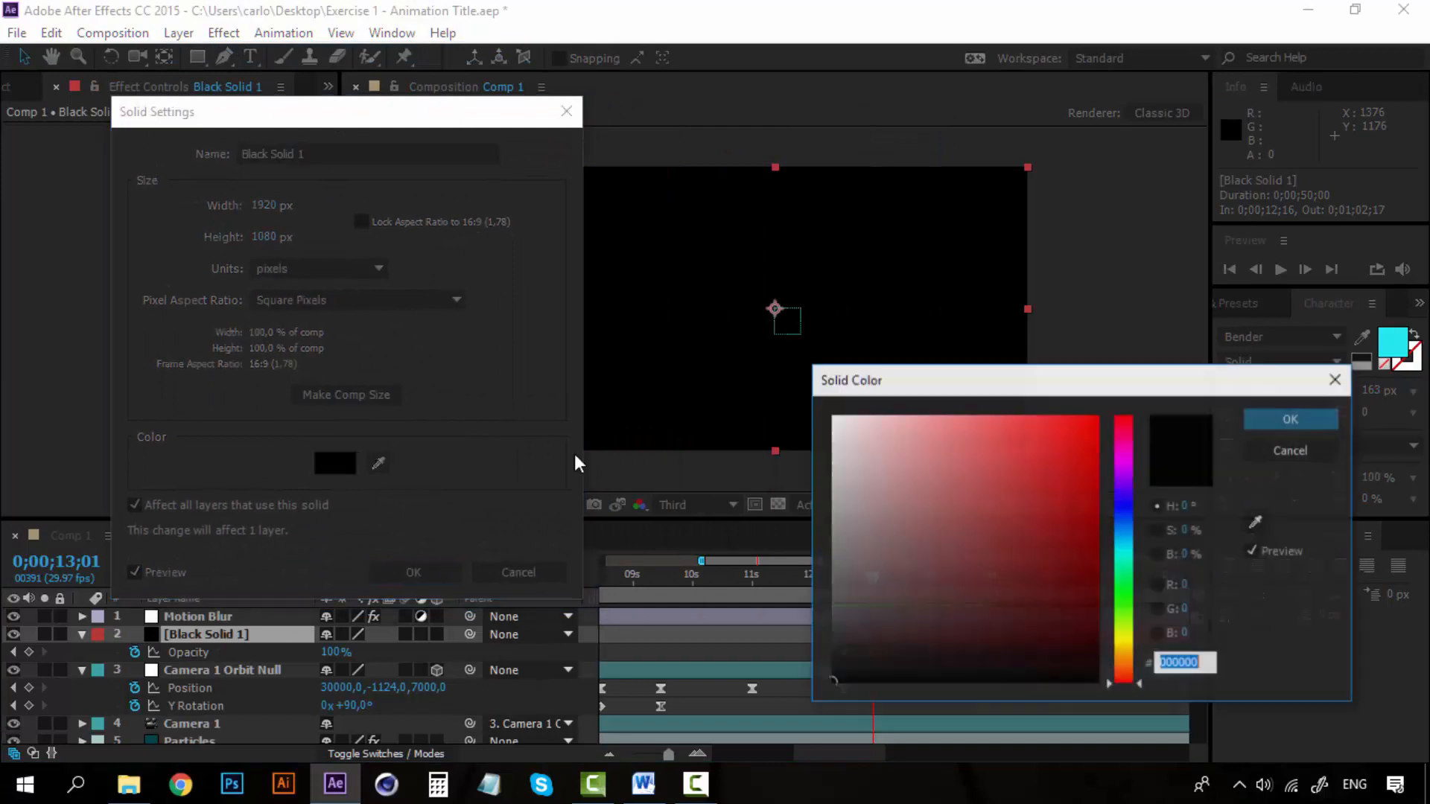
{"action": "left_click", "coordinate": [1125, 553]}
{"action": "mouse_move", "coordinate": [1081, 642]}
{"action": "left_mouse_down"}
{"action": "mouse_move", "coordinate": [1131, 634]}
{"action": "mouse_move", "coordinate": [1153, 670]}
{"action": "left_mouse_up"}
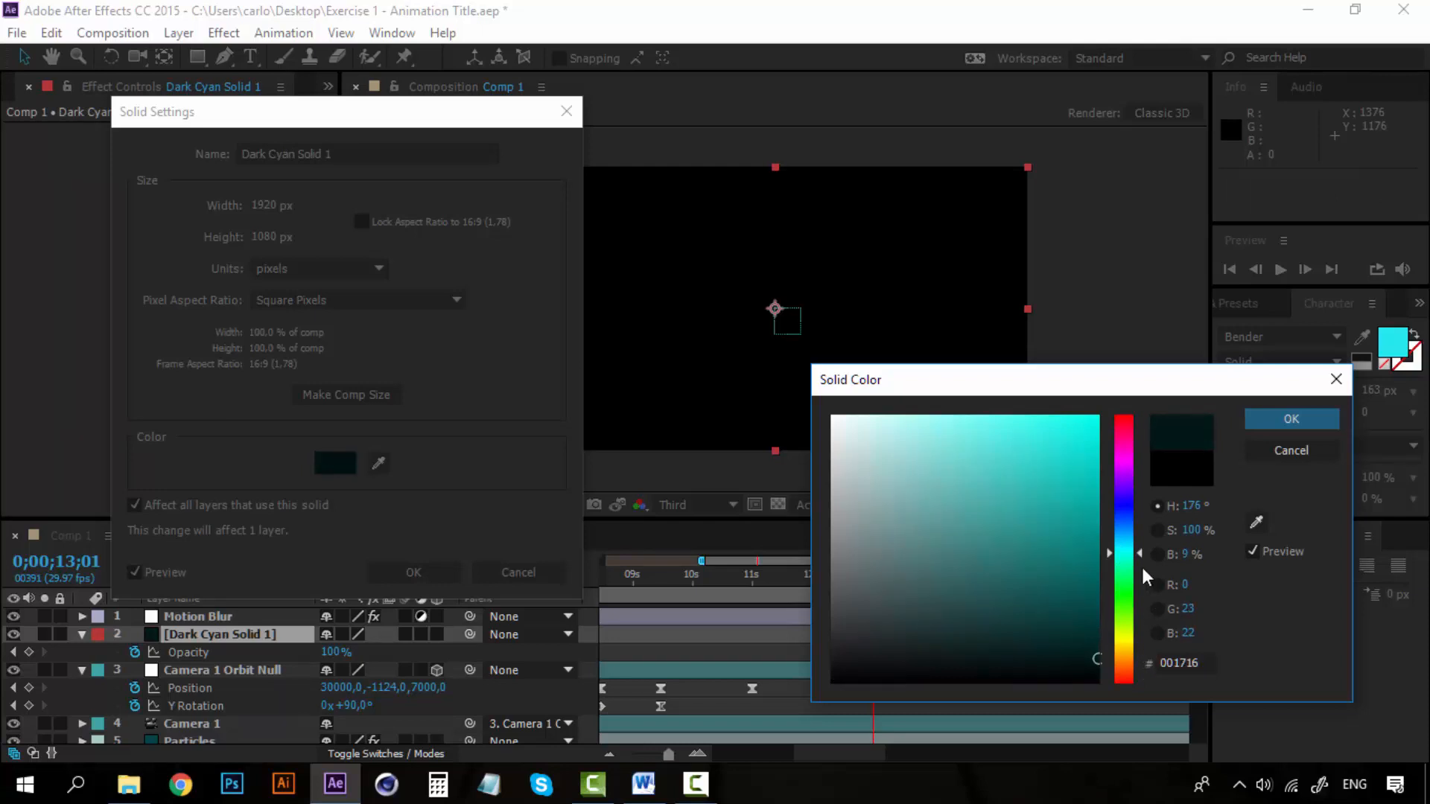
{"action": "left_click_drag", "start_coordinate": [1124, 553], "coordinate": [1124, 541]}
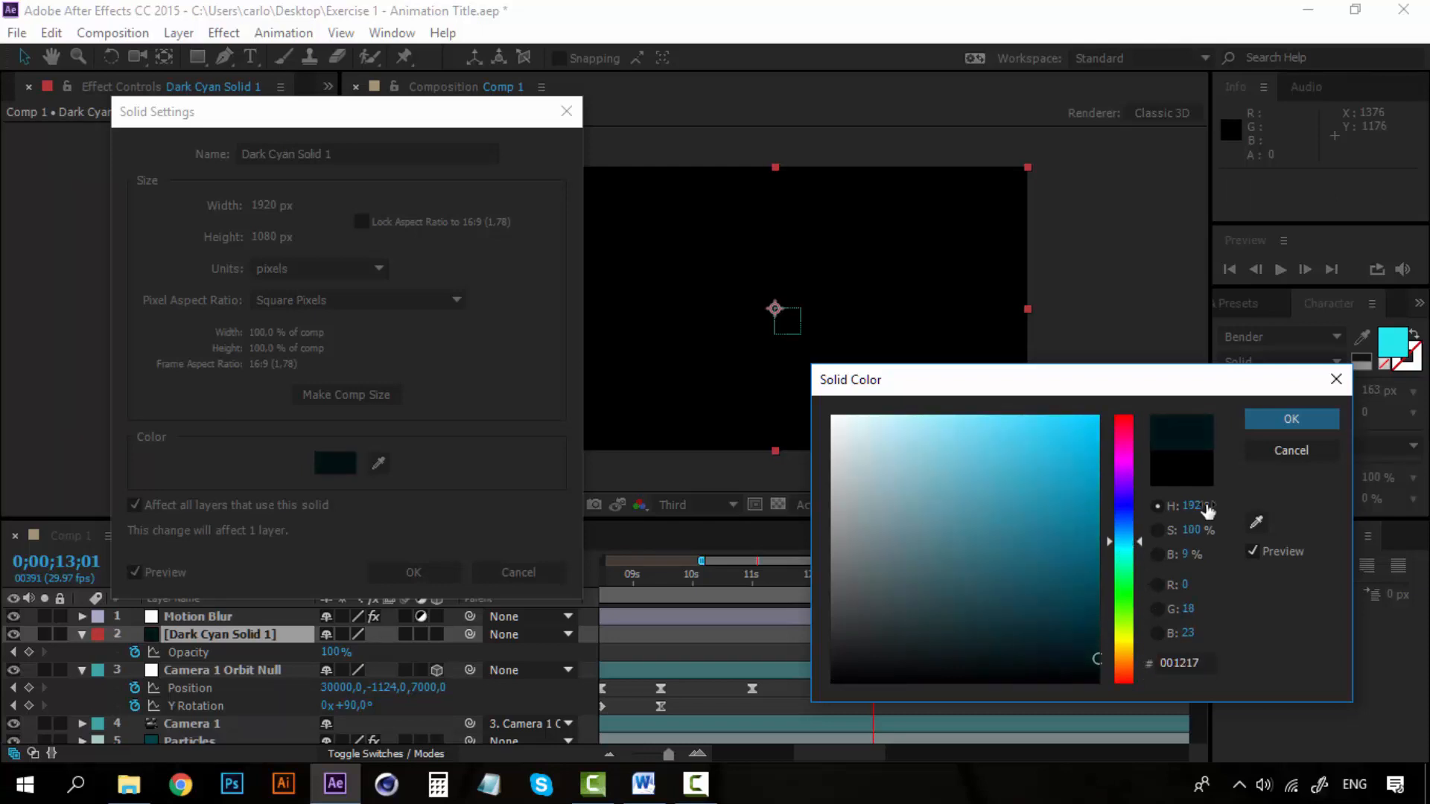
{"action": "left_click", "coordinate": [1311, 430]}
{"action": "left_click", "coordinate": [404, 571]}
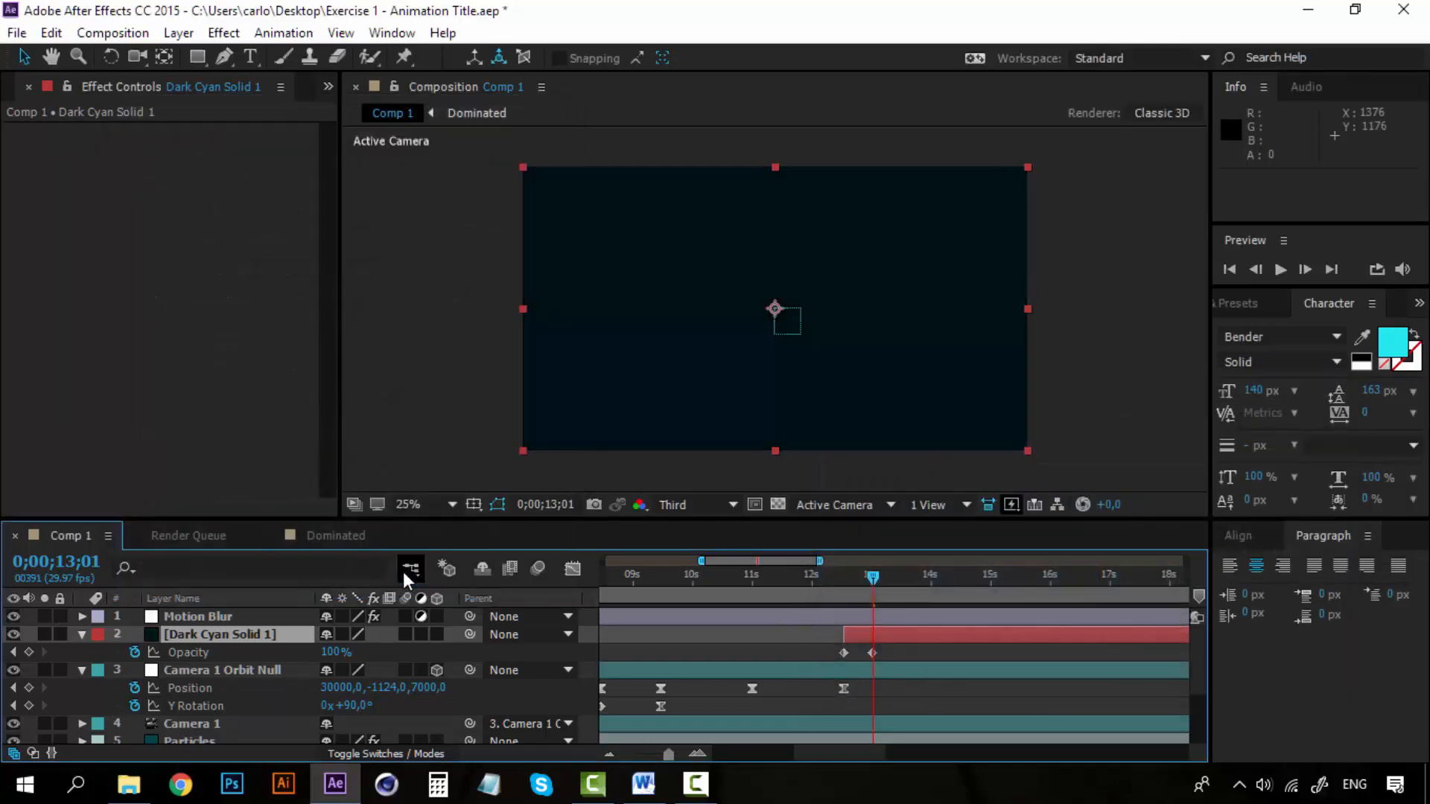
Preview the fade to dark cyan from 0;00;12;14.
{"action": "left_click_drag", "start_coordinate": [875, 582], "coordinate": [842, 575]}
{"action": "key", "text": "space"}
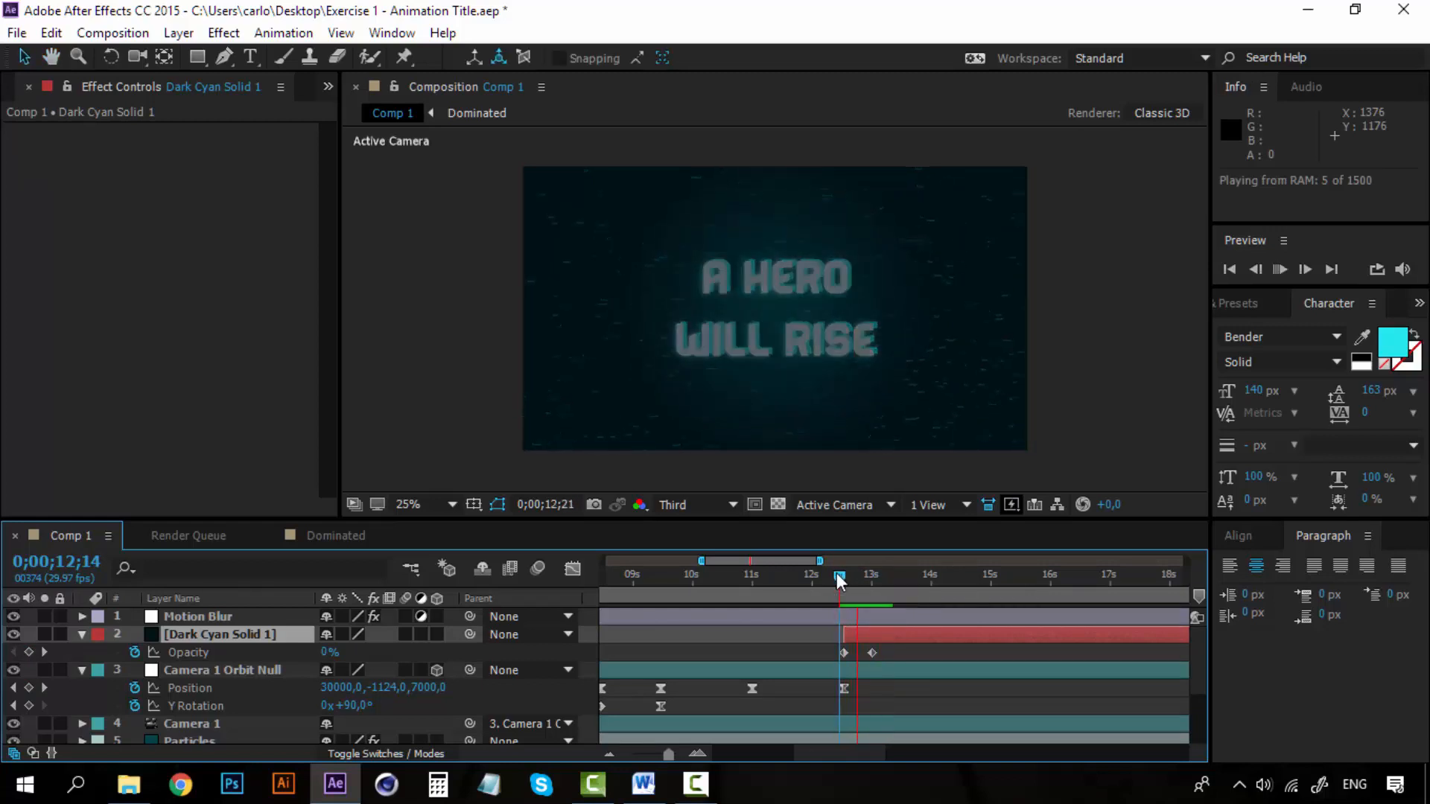
{"action": "left_click", "coordinate": [843, 578]}
Add an Opacity keyframe of 0% to the dark cyan solid at 0;00;13;15.
{"action": "left_click_drag", "start_coordinate": [844, 581], "coordinate": [900, 582]}
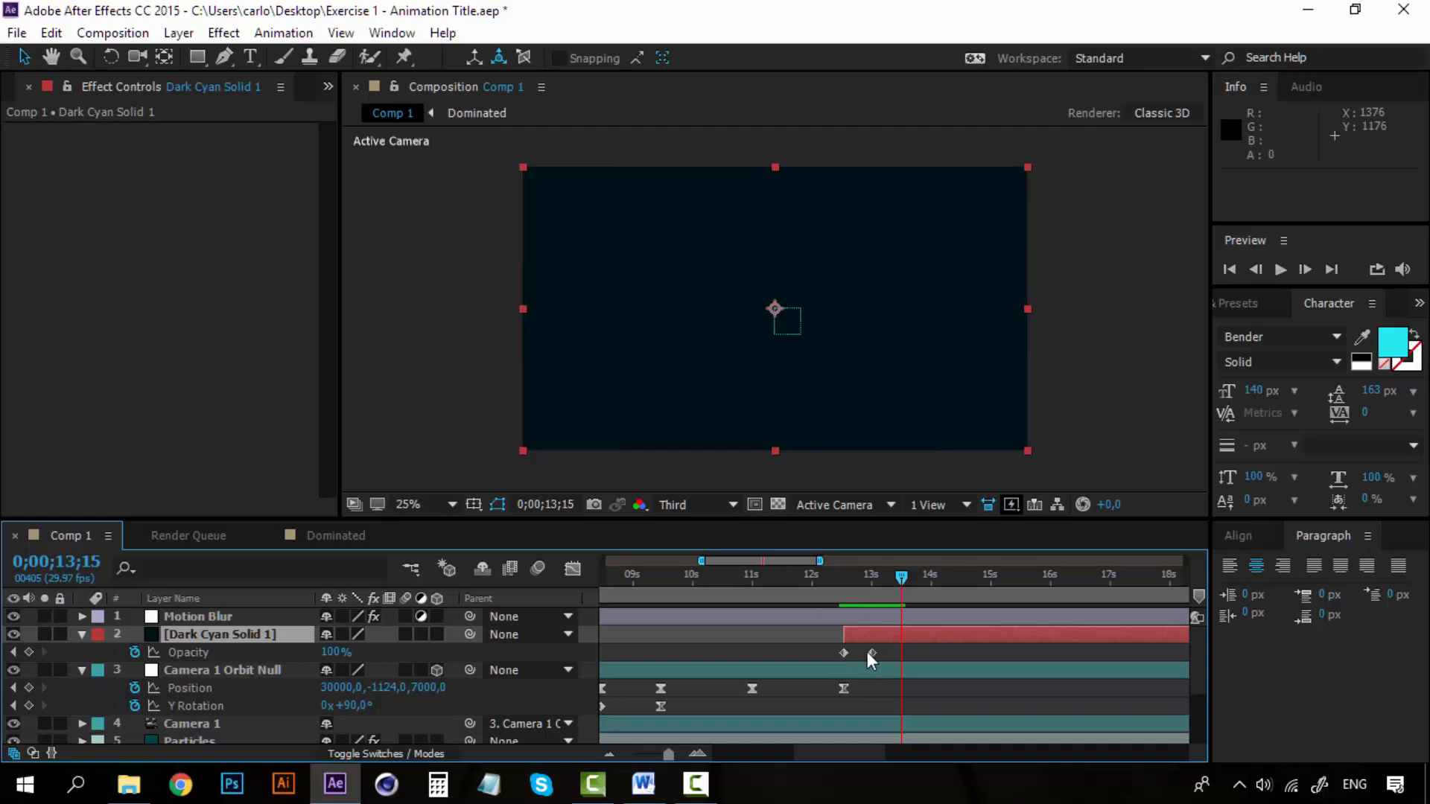
{"action": "left_click", "coordinate": [336, 655]}
{"action": "type", "text": "0"}
{"action": "key", "text": "Return"}
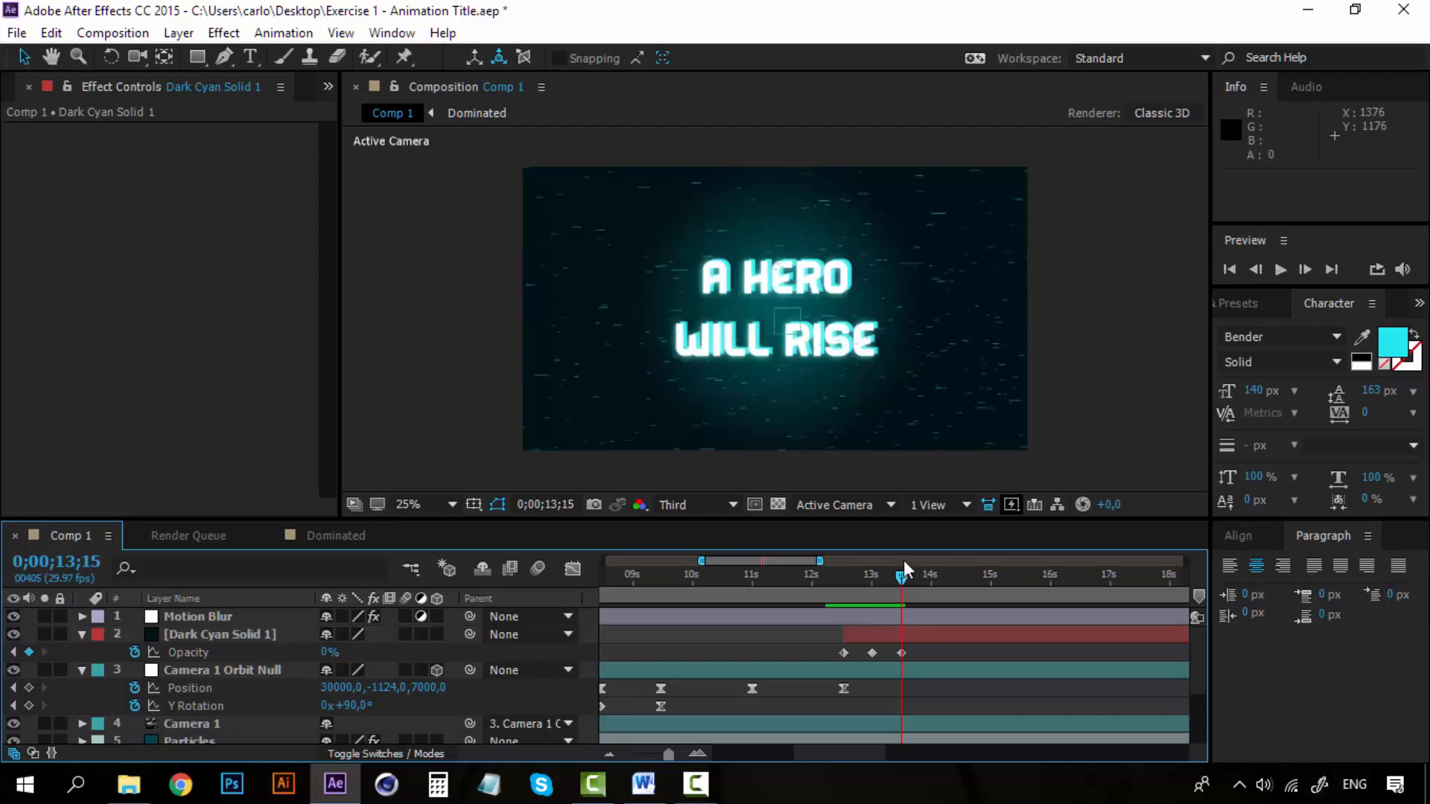
Preview the dark cyan solid fading in and out from 0;00;12;10.
{"action": "left_click_drag", "start_coordinate": [898, 579], "coordinate": [832, 580]}
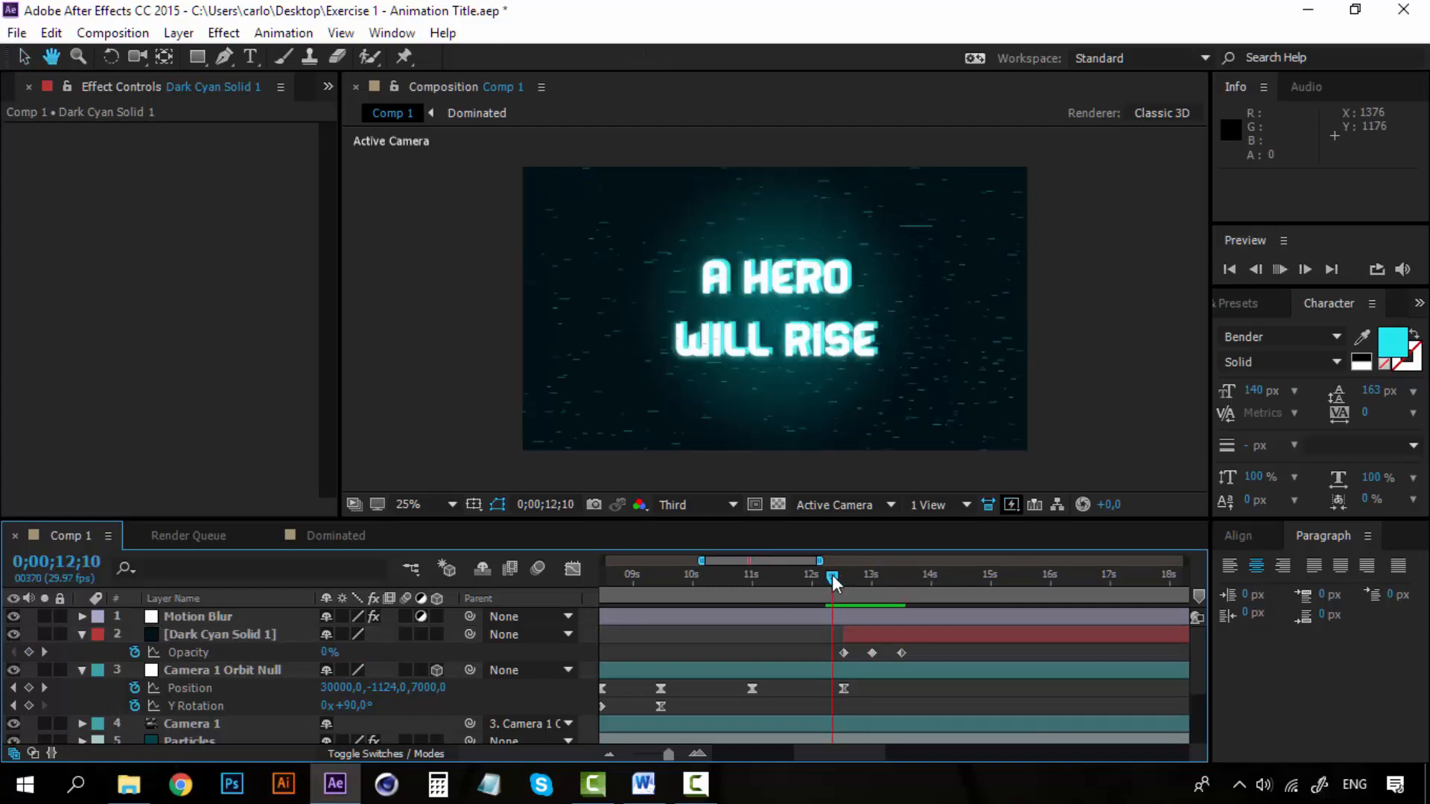
{"action": "key", "text": "space"}
{"action": "key", "text": "space"}
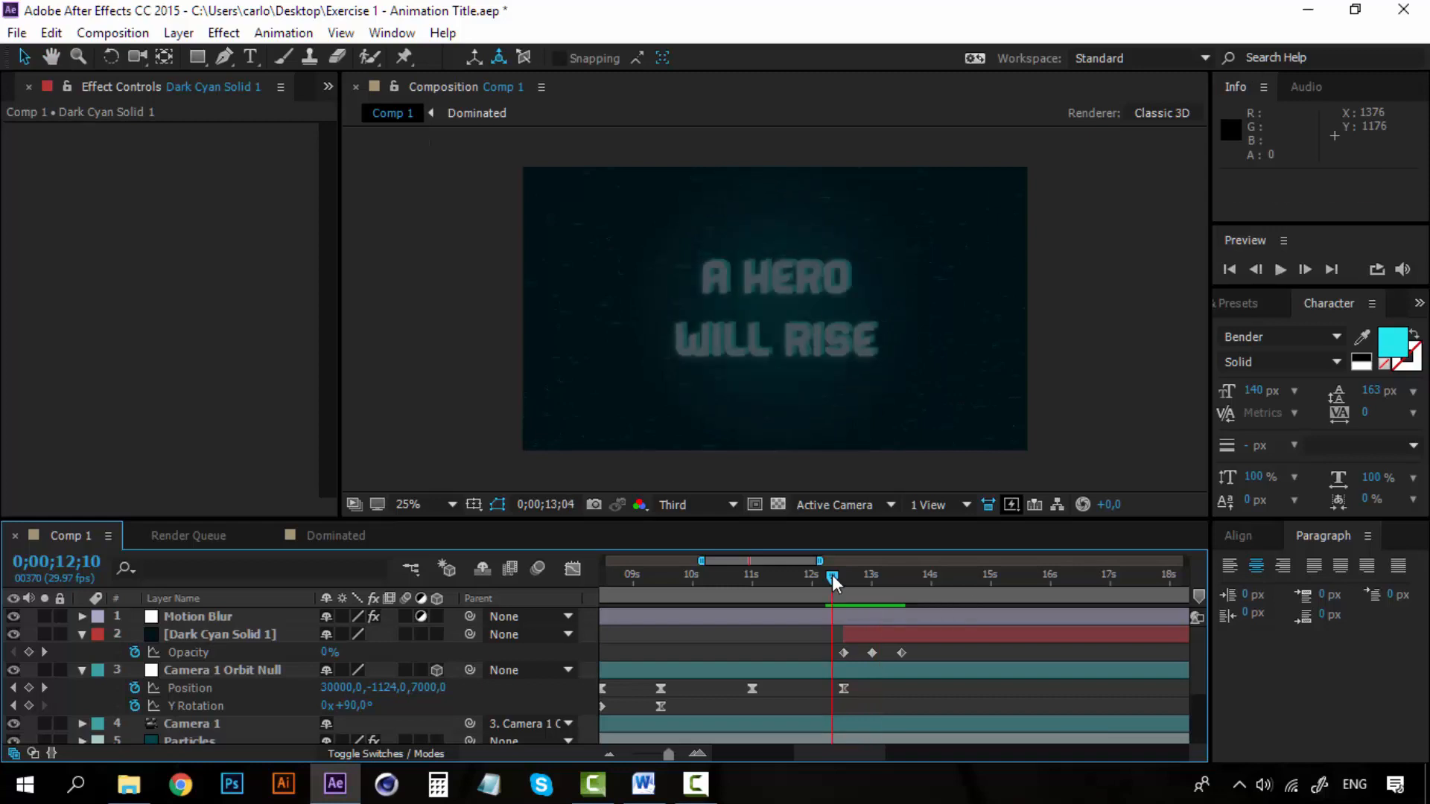
{"action": "key", "text": "space"}
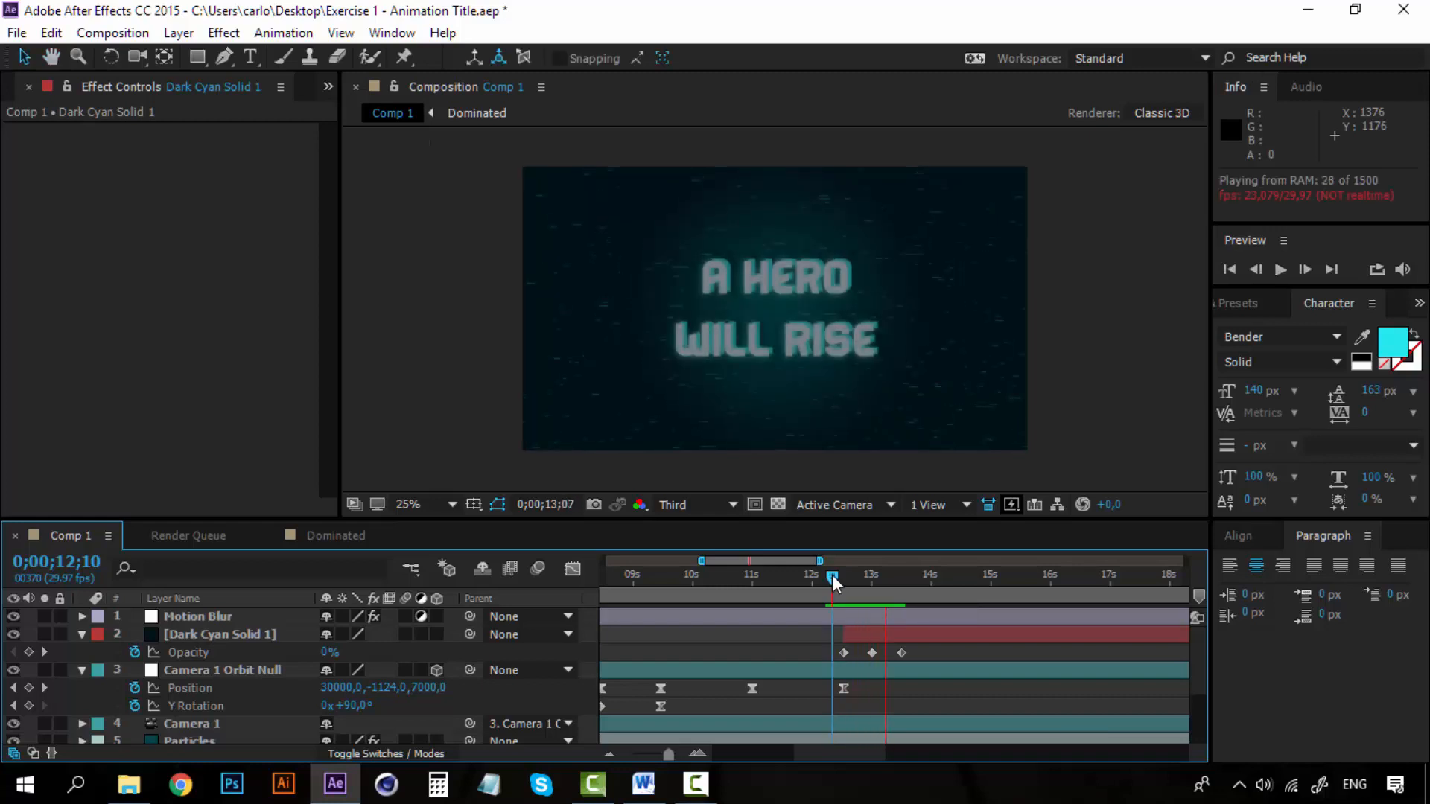
{"action": "key", "text": "space"}
{"action": "key", "text": "space"}
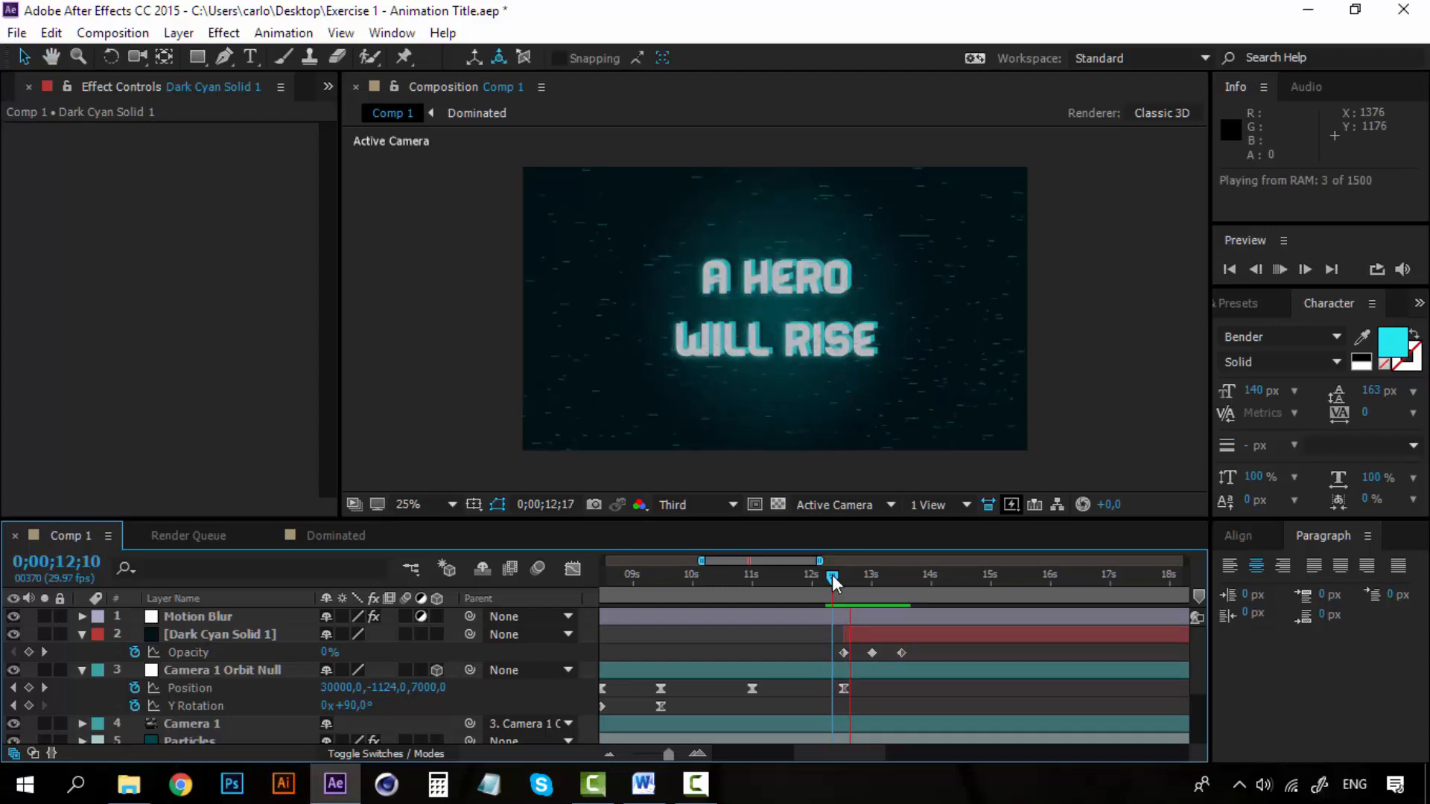
{"action": "key", "text": "space"}
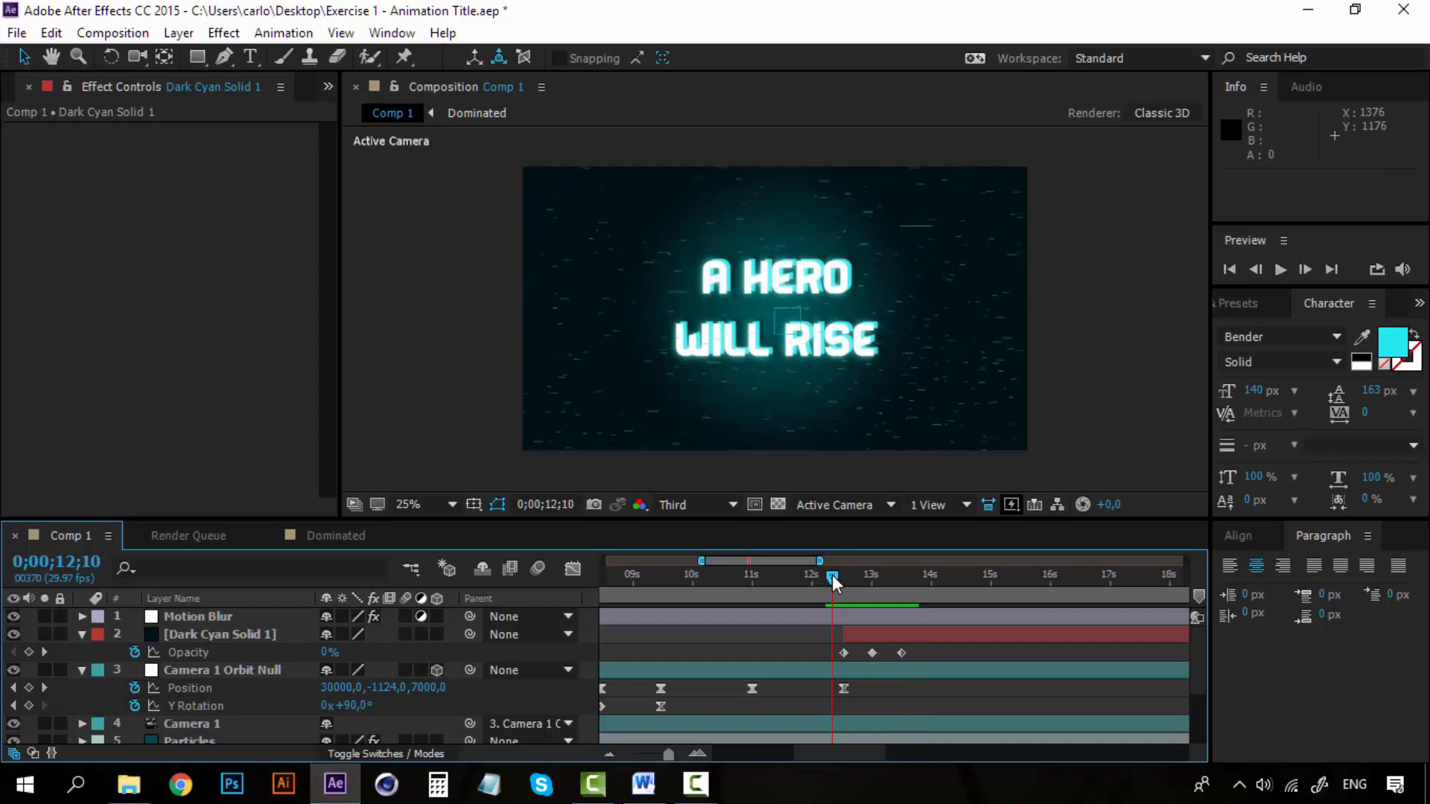
{"action": "key", "text": "space"}
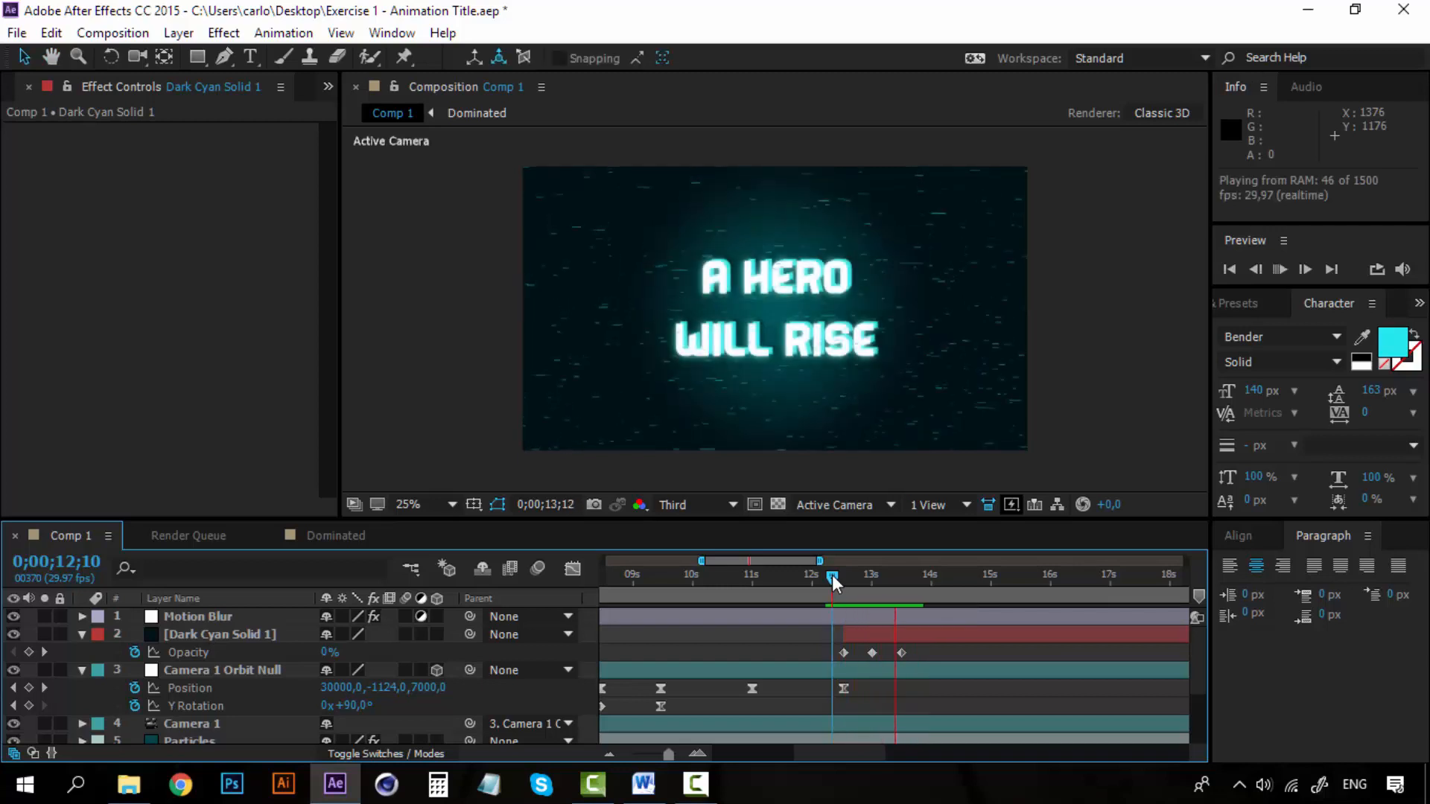
{"action": "key", "text": "space"}
Move the solid's last Opacity keyframe to 0;00;14;05 and copy the 100% keyframe at 0;00;13;00 to 0;00;13;18.
{"action": "left_click_drag", "start_coordinate": [833, 577], "coordinate": [874, 583]}
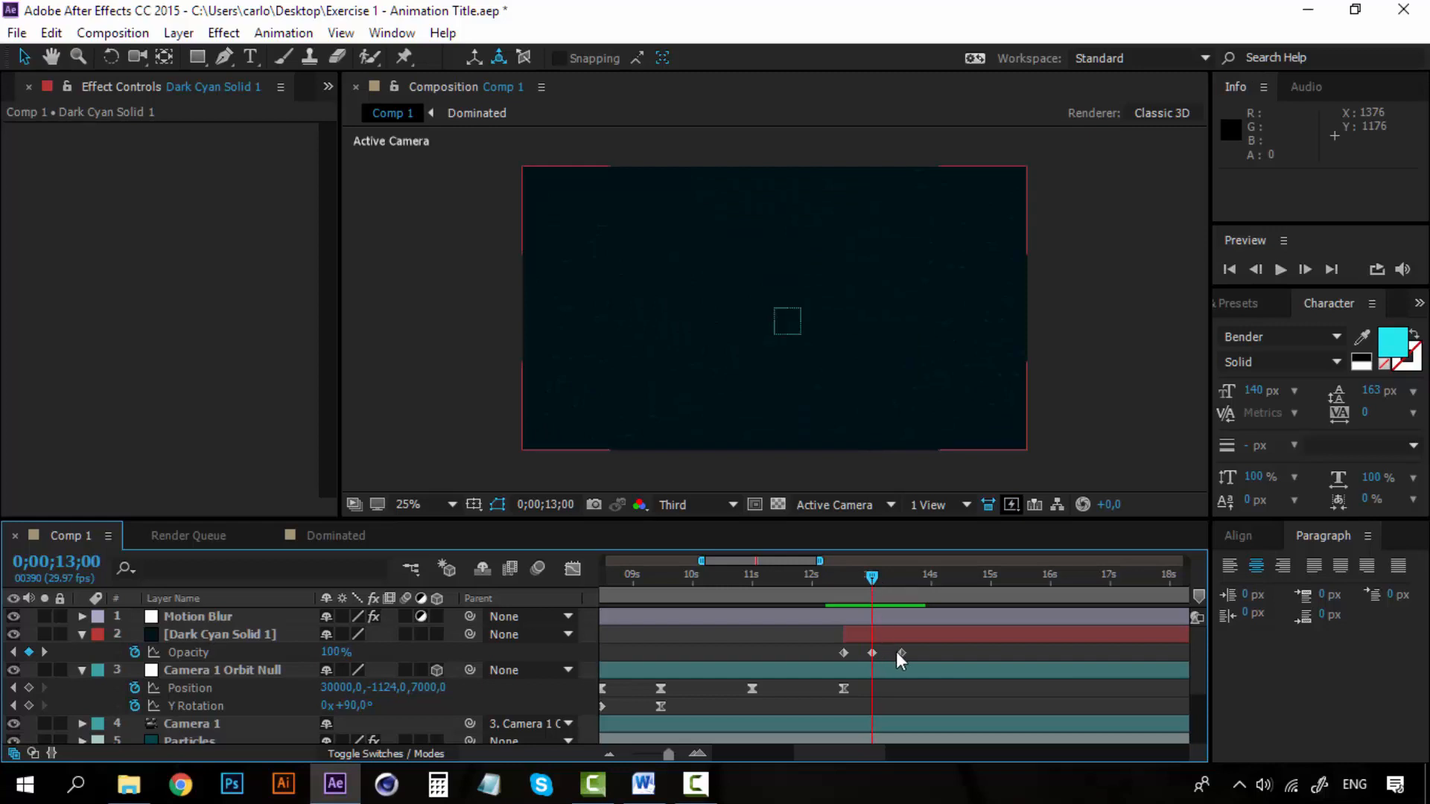
{"action": "left_click_drag", "start_coordinate": [901, 654], "coordinate": [940, 654]}
{"action": "left_click", "coordinate": [873, 652]}
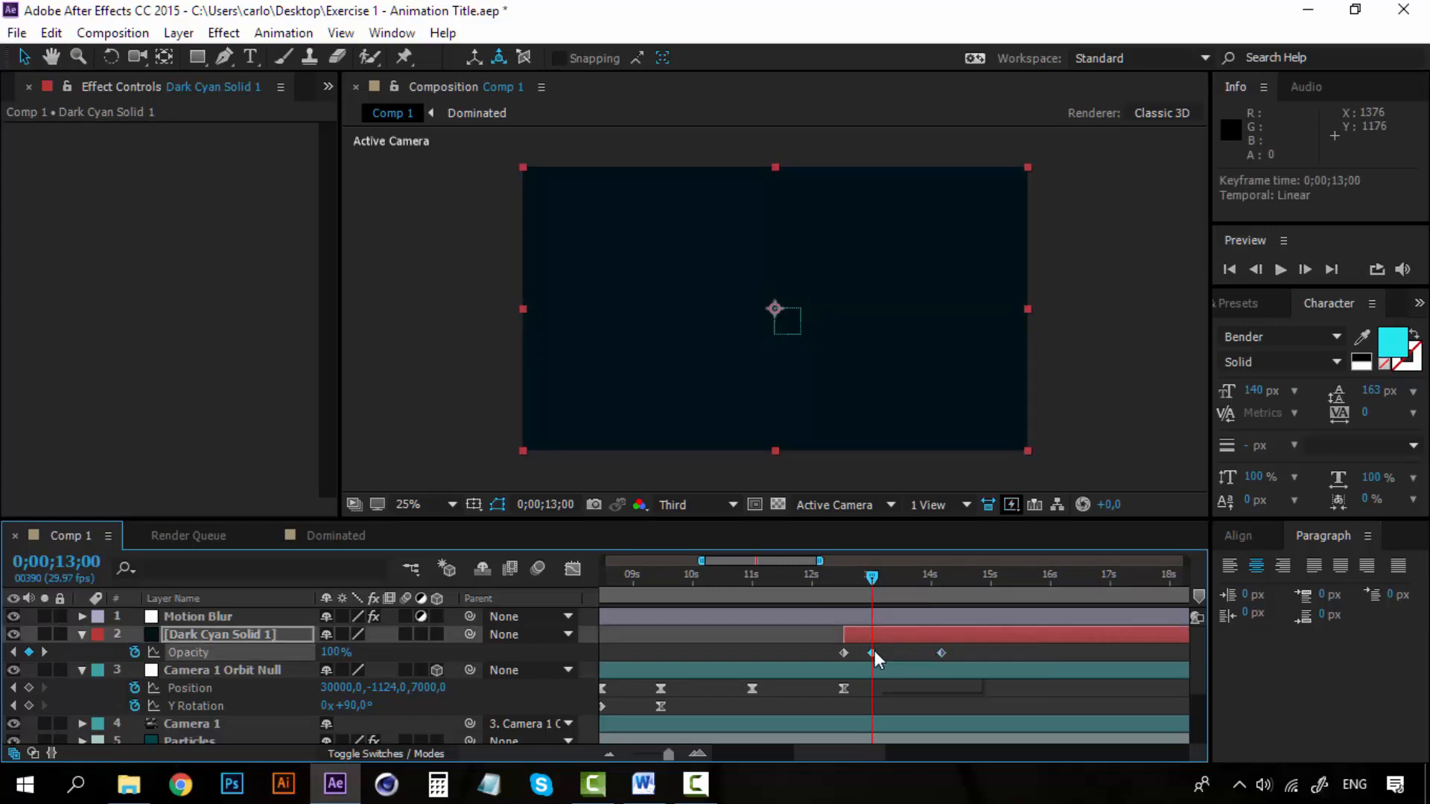
{"action": "left_click", "coordinate": [905, 577]}
{"action": "key", "text": "ctrl+c"}
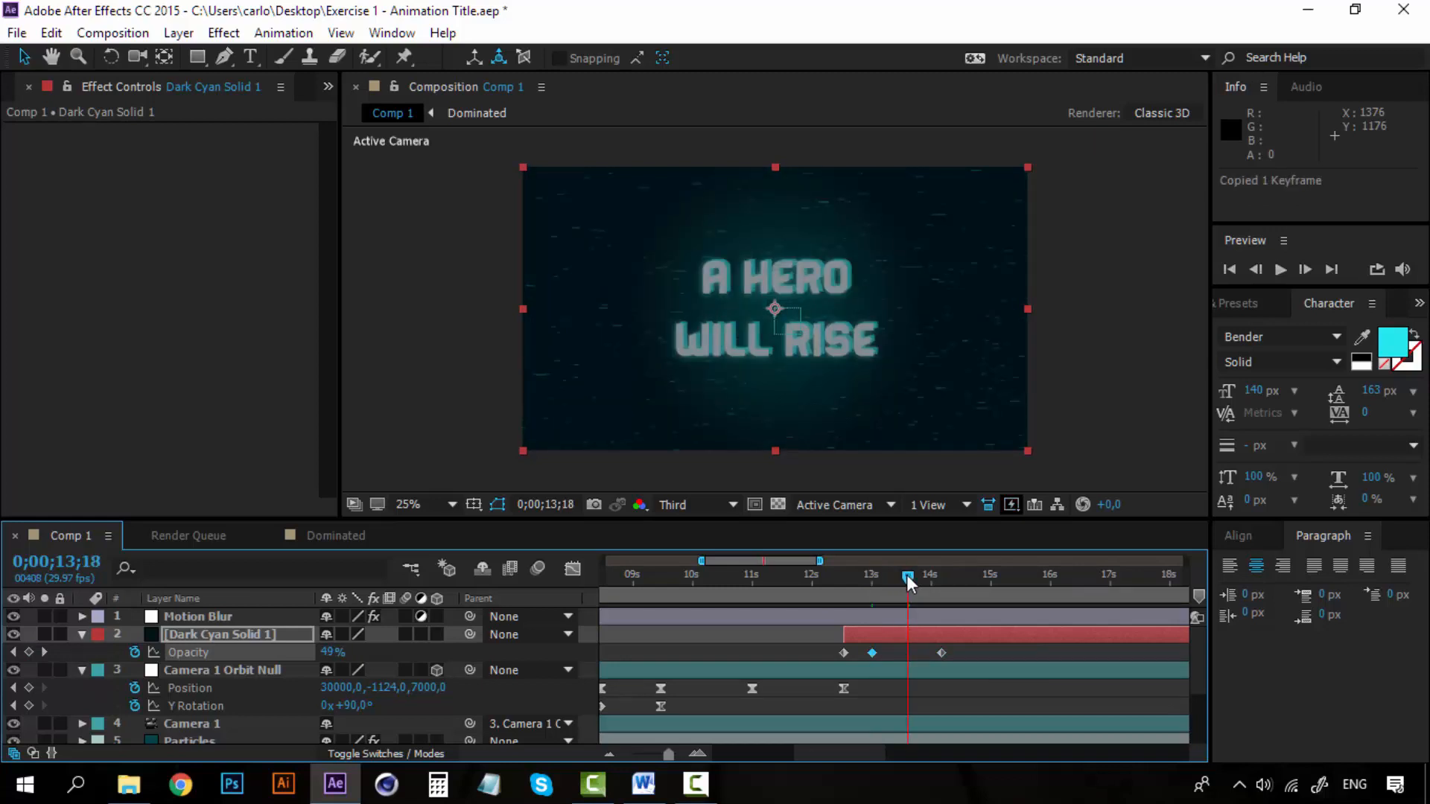
{"action": "key", "text": "ctrl+v"}
Preview the longer hold on the dark cyan solid from 0;00;12;13.
{"action": "left_click_drag", "start_coordinate": [878, 575], "coordinate": [837, 578]}
{"action": "left_click", "coordinate": [847, 578]}
{"action": "key", "text": "space"}
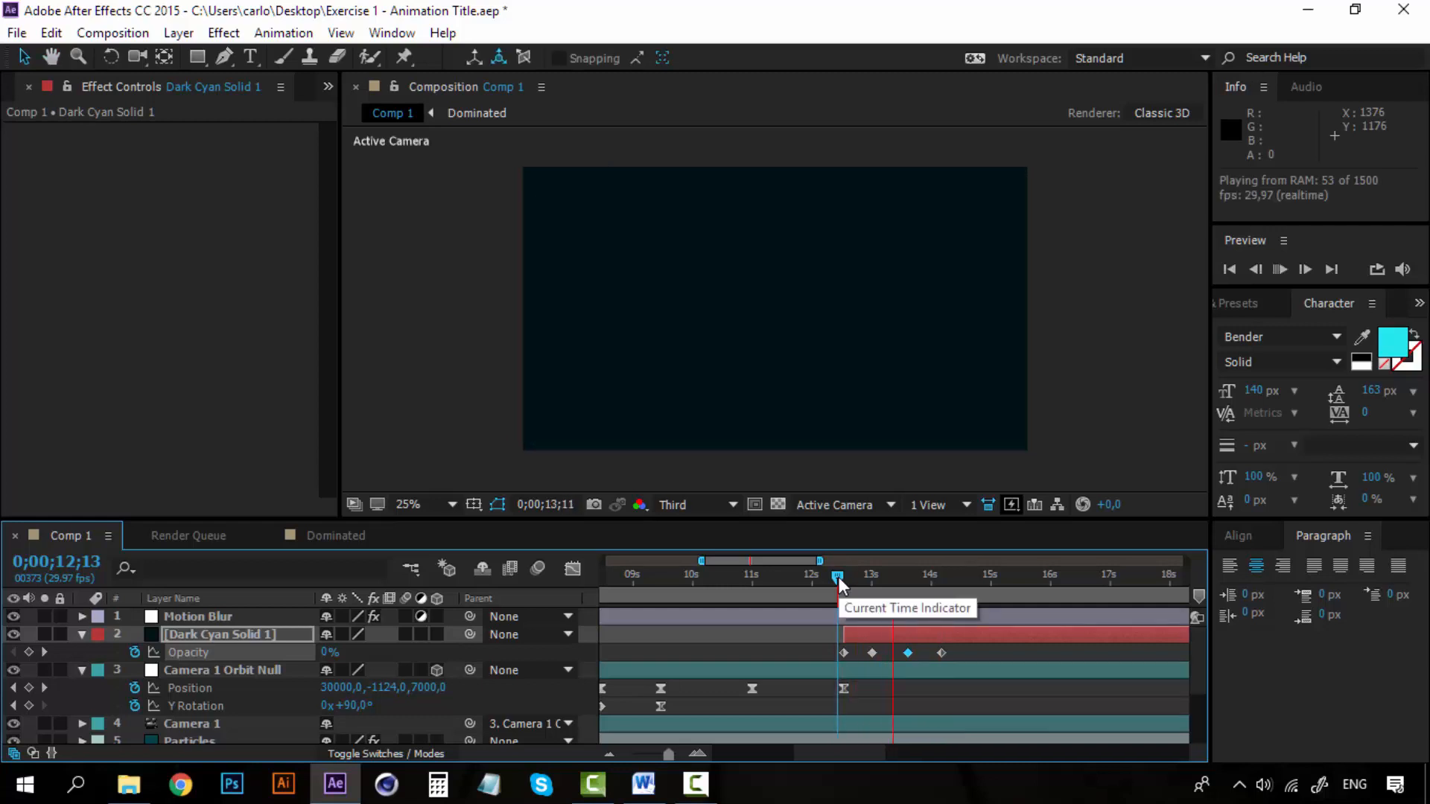
{"action": "key", "text": "space"}
{"action": "key", "text": "space"}
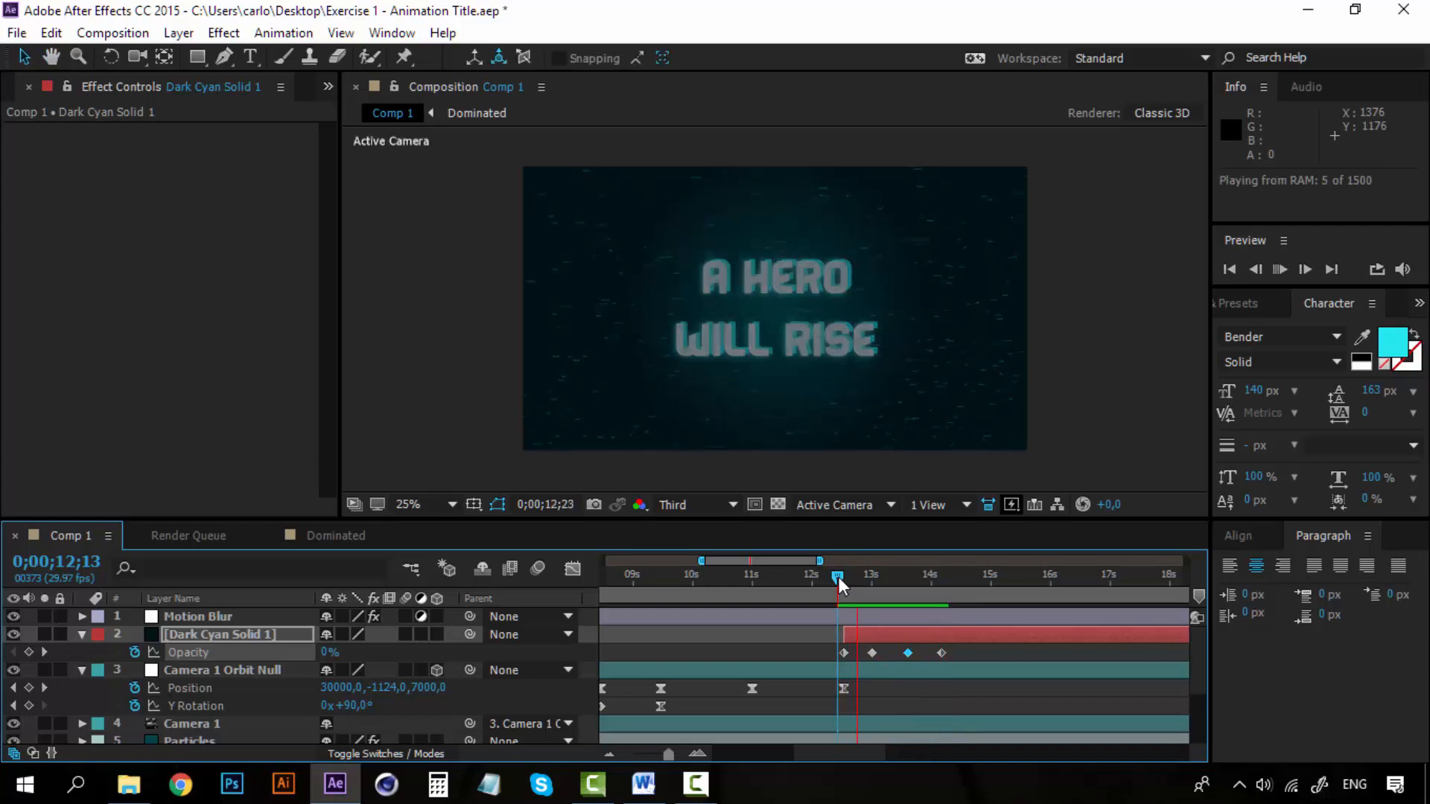
{"action": "key", "text": "space"}
{"action": "key", "text": "space"}
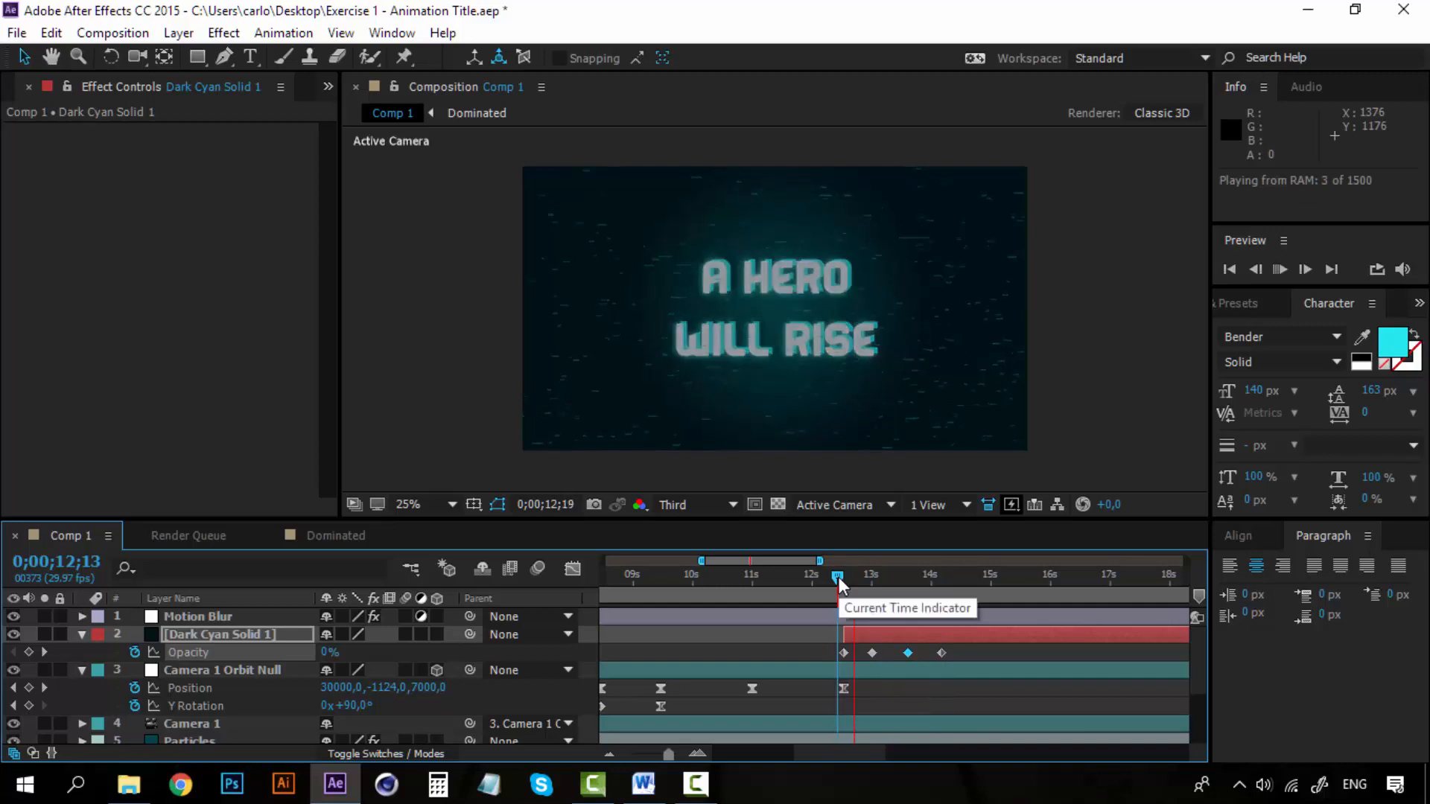
{"action": "key", "text": "space"}
Trim the end of the A hero layer to 0;00;13;09, while the solid fully covers the frame.
{"action": "left_click_drag", "start_coordinate": [839, 578], "coordinate": [941, 577]}
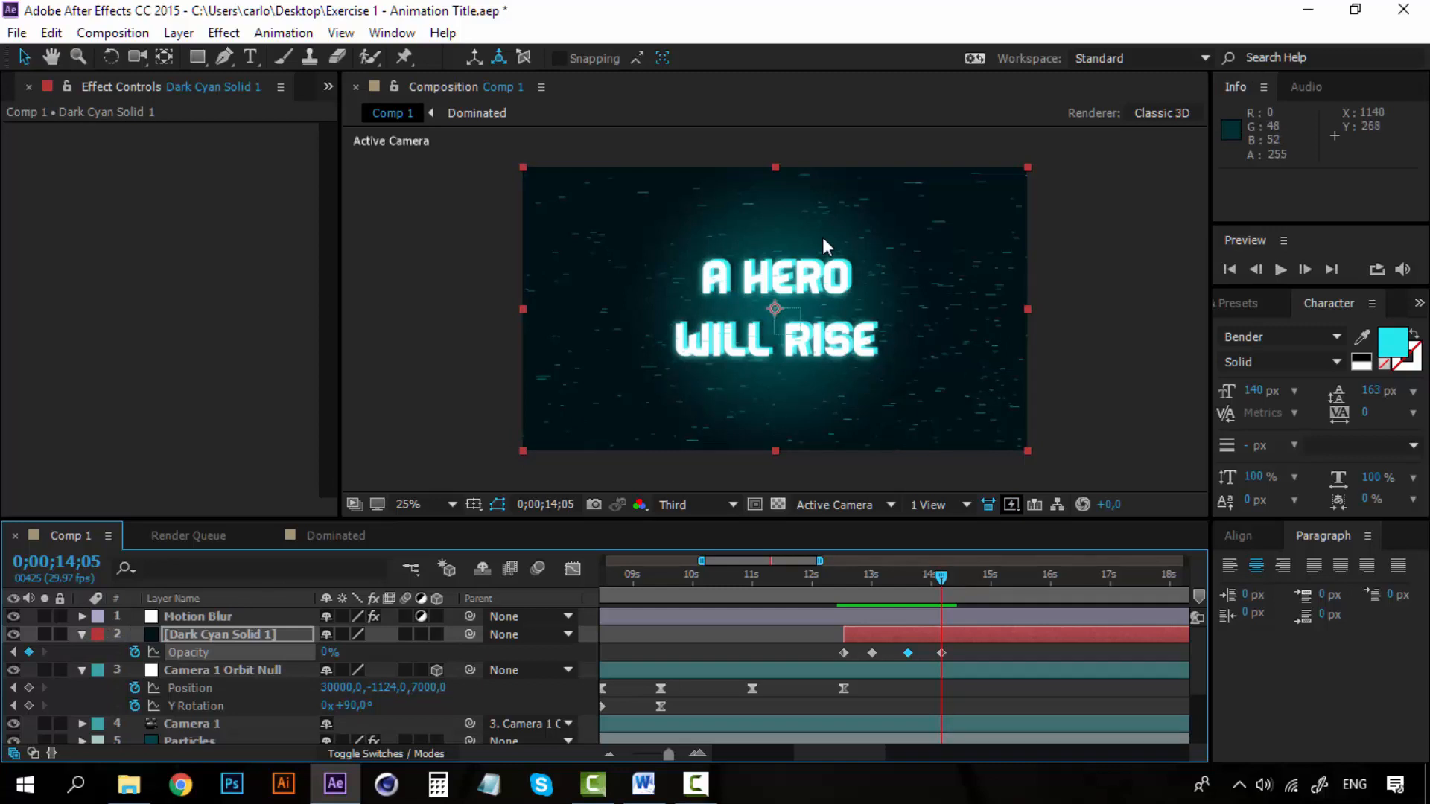
{"action": "scroll", "coordinate": [189, 704], "scroll_direction": "down", "scroll_amount": 1}
{"action": "left_click", "coordinate": [189, 704]}
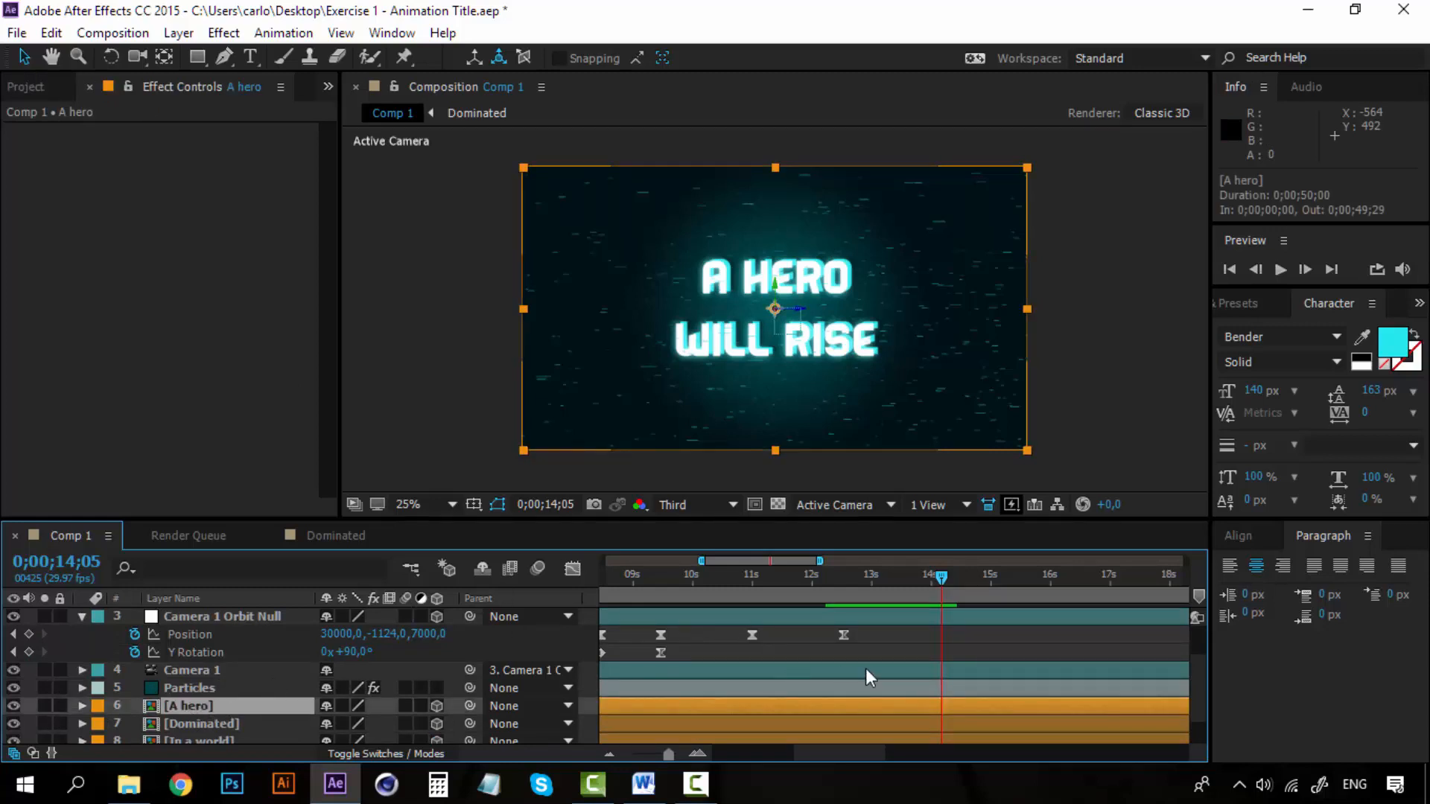
{"action": "scroll", "coordinate": [865, 668], "scroll_direction": "up", "scroll_amount": 1}
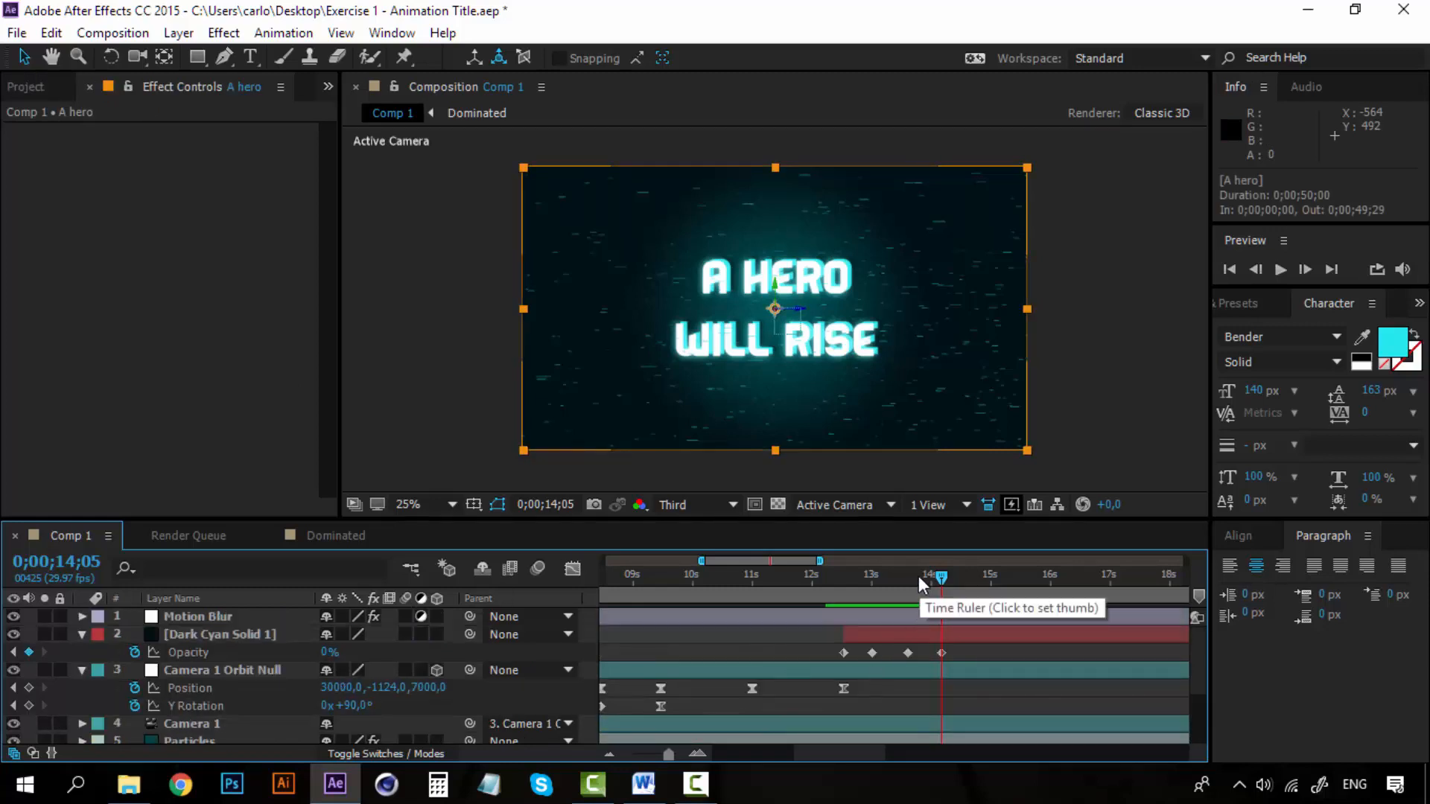
{"action": "left_click_drag", "start_coordinate": [918, 575], "coordinate": [890, 579]}
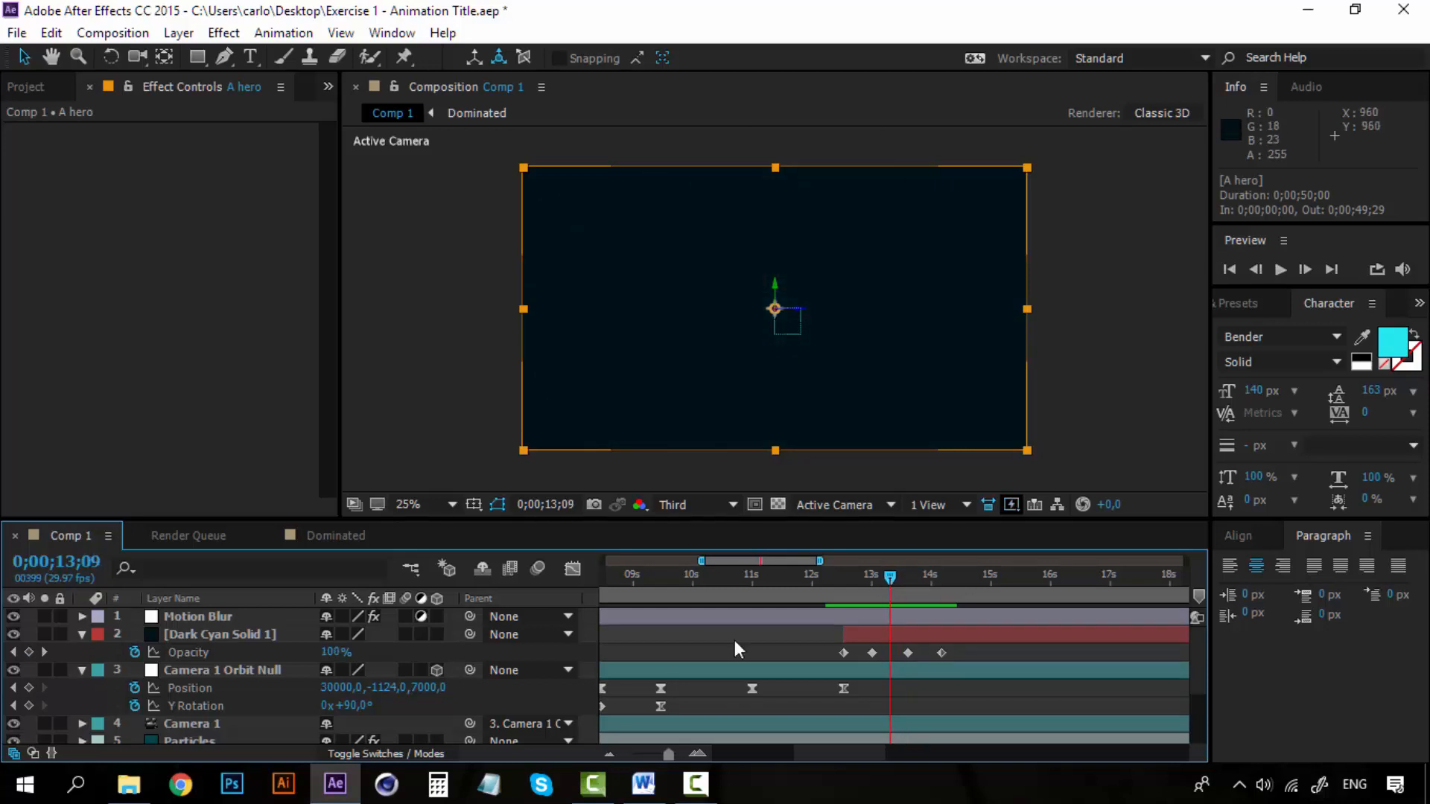
{"action": "scroll", "coordinate": [723, 686], "scroll_direction": "down", "scroll_amount": 2}
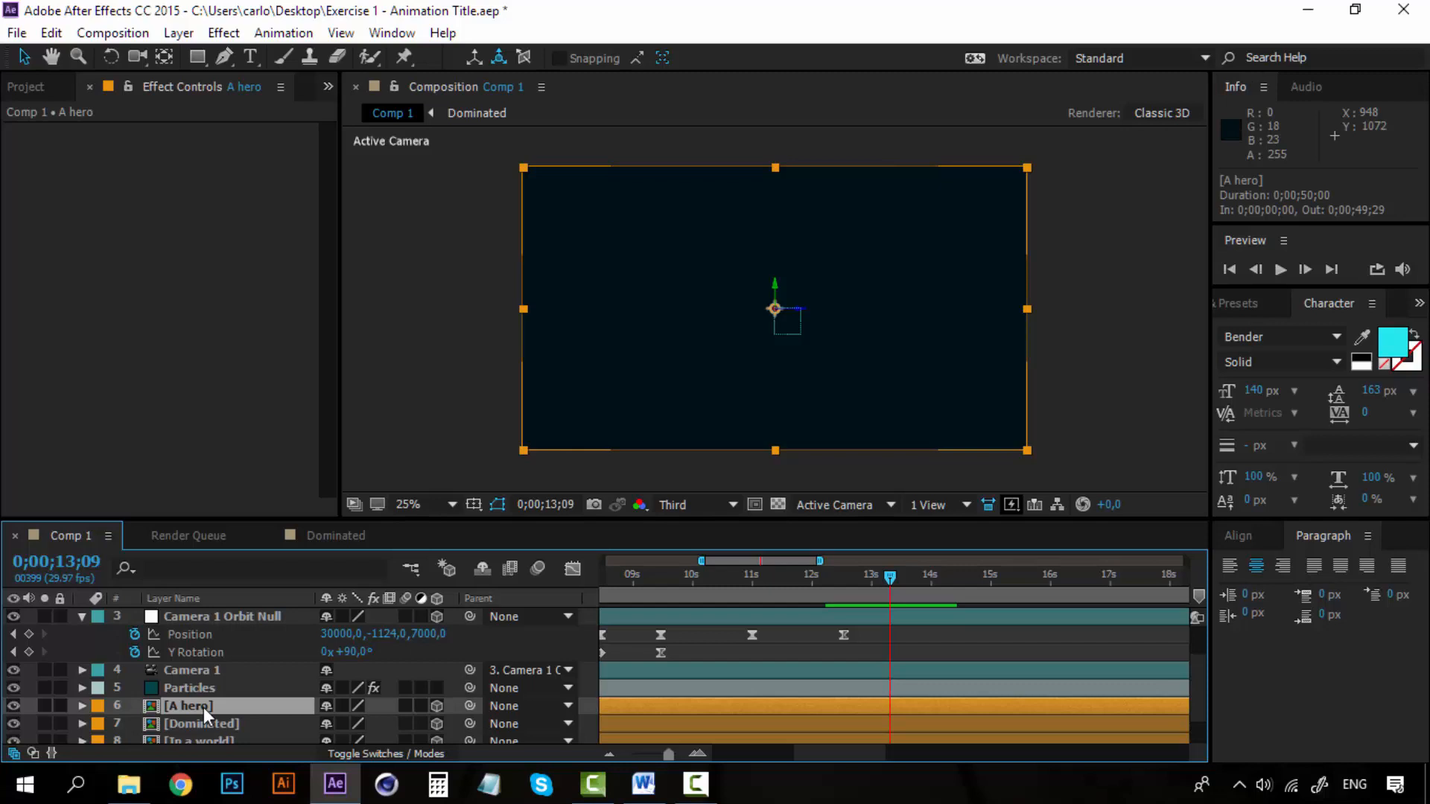
{"action": "key", "text": "alt+bracketright"}
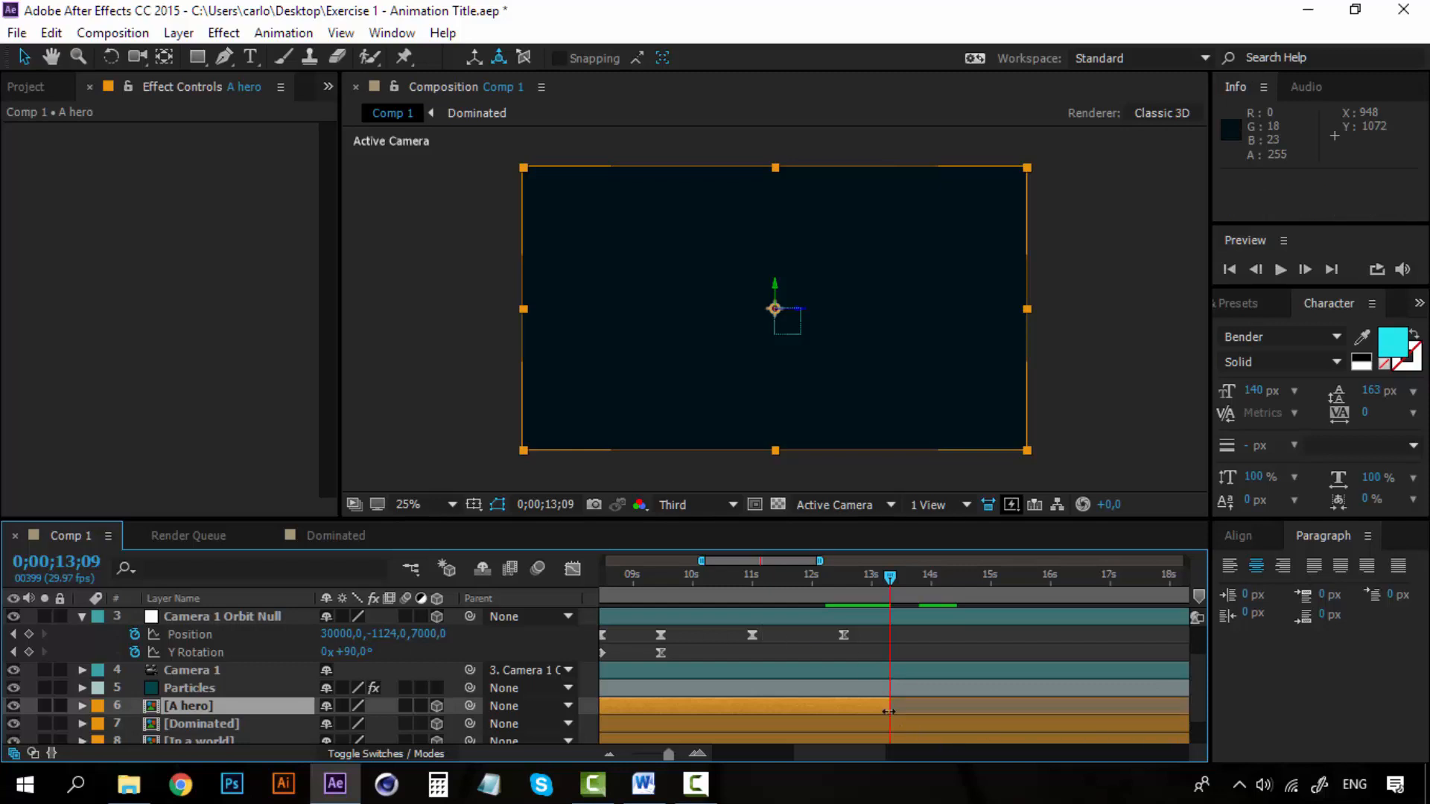
{"action": "left_click_drag", "start_coordinate": [889, 709], "coordinate": [960, 704]}
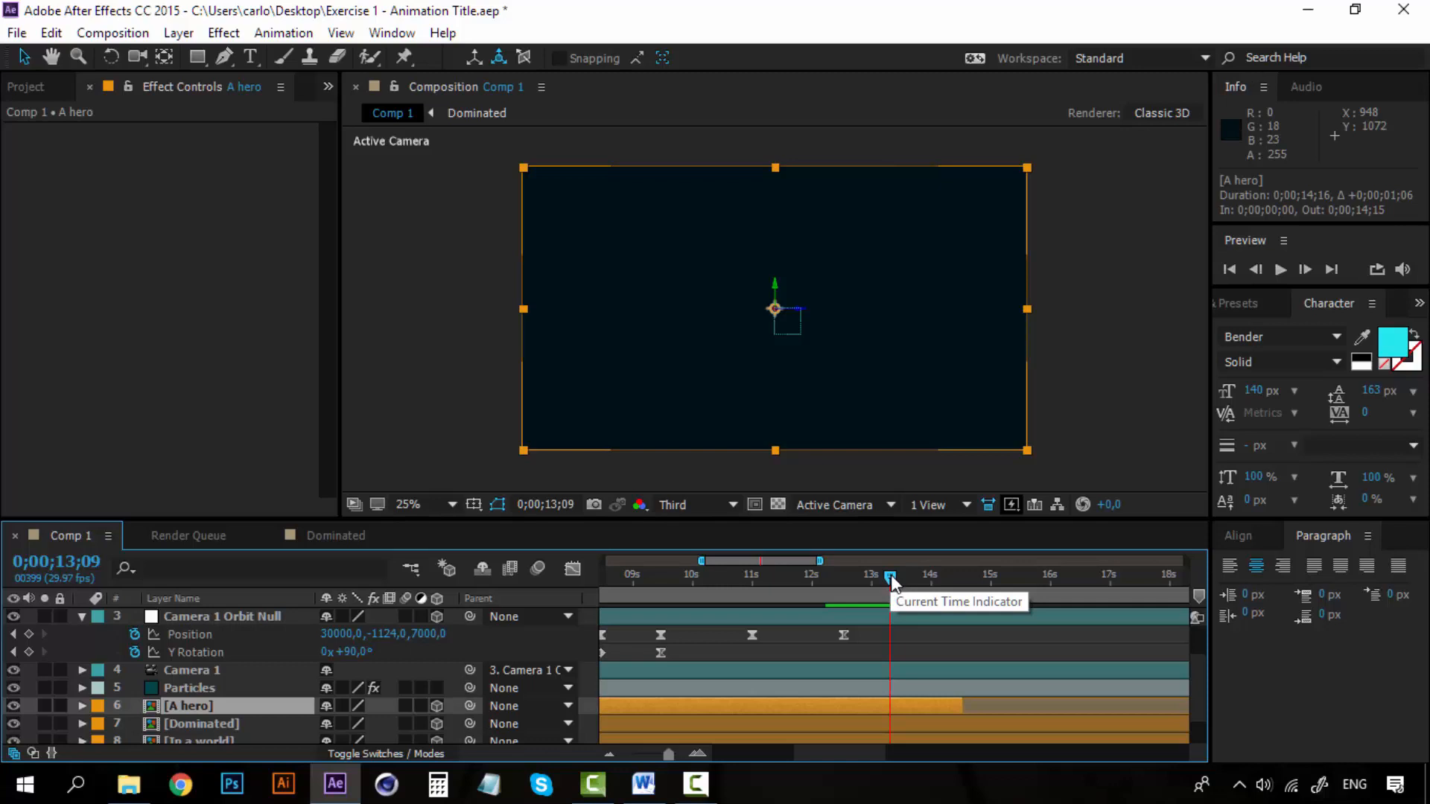
{"action": "key", "text": "alt+bracketright"}
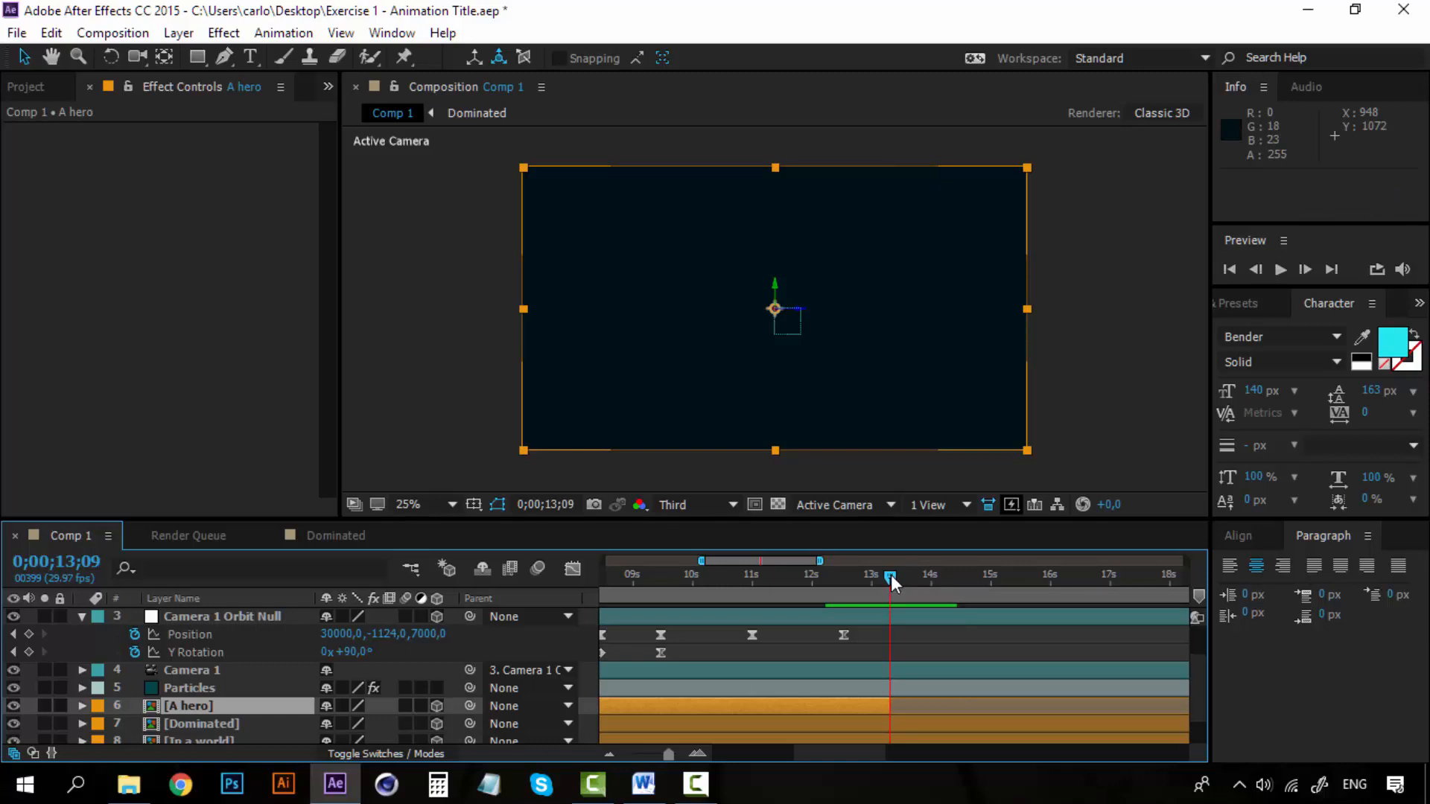
Preview the fade back to the background from 0;00;13;09 and go to 0;00;14;04.
{"action": "scroll", "coordinate": [895, 654], "scroll_direction": "up", "scroll_amount": 2}
{"action": "key", "text": "space"}
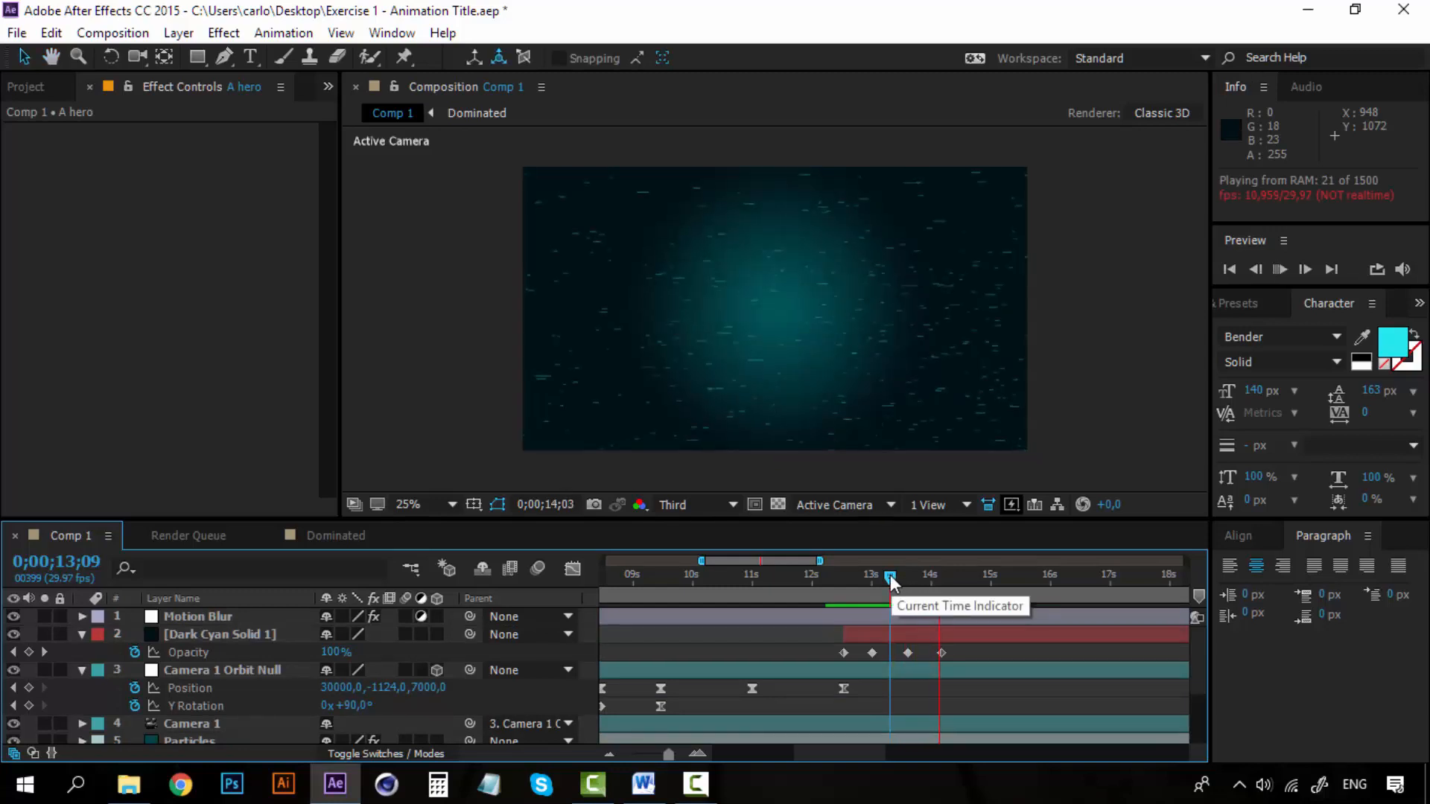
{"action": "left_click_drag", "start_coordinate": [893, 583], "coordinate": [940, 575]}
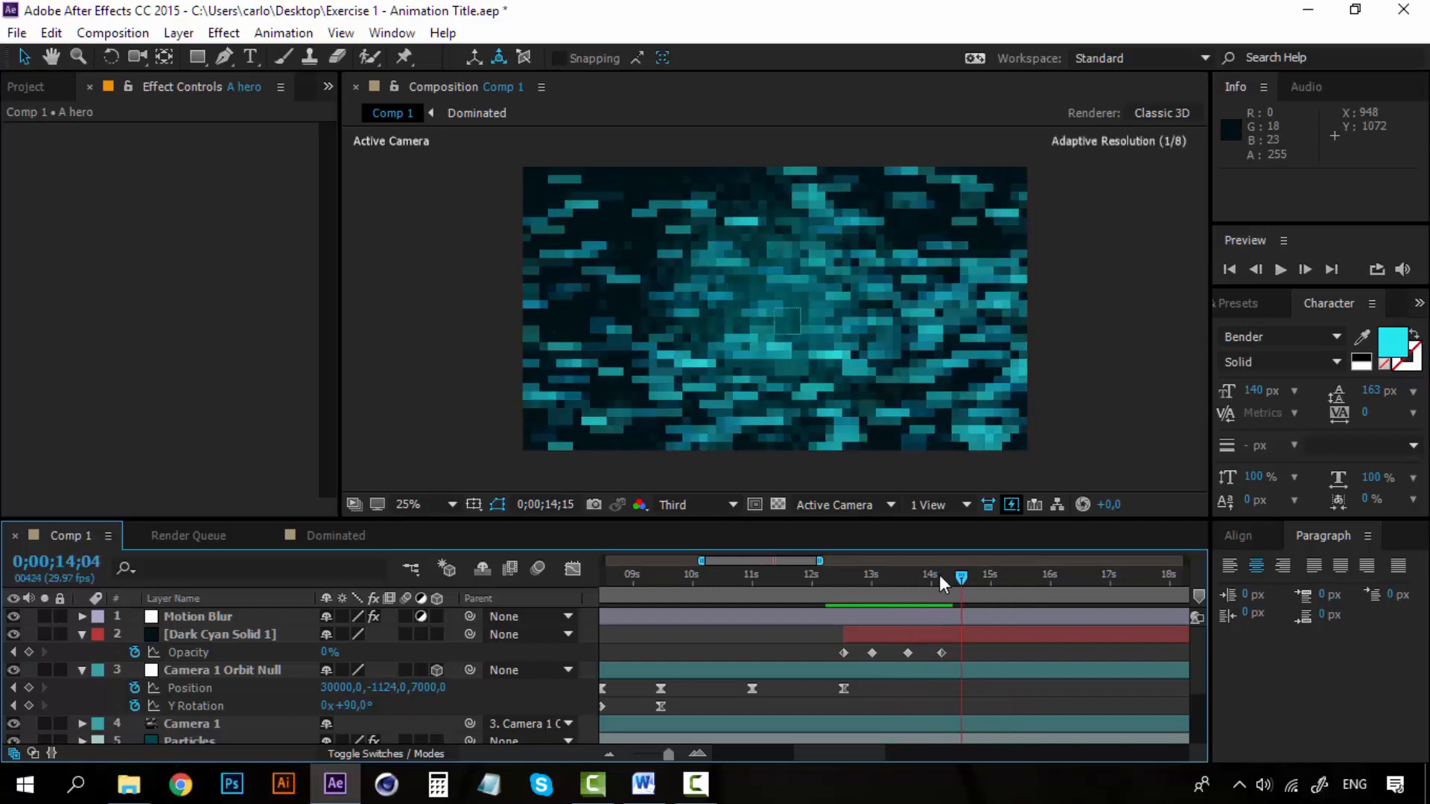
Collapse the keyframed properties of Dark Cyan Solid 1 and Camera 1 Orbit Null in the timeline.
{"action": "left_click", "coordinate": [218, 672]}
{"action": "left_click", "coordinate": [230, 633]}
{"action": "key", "text": "u"}
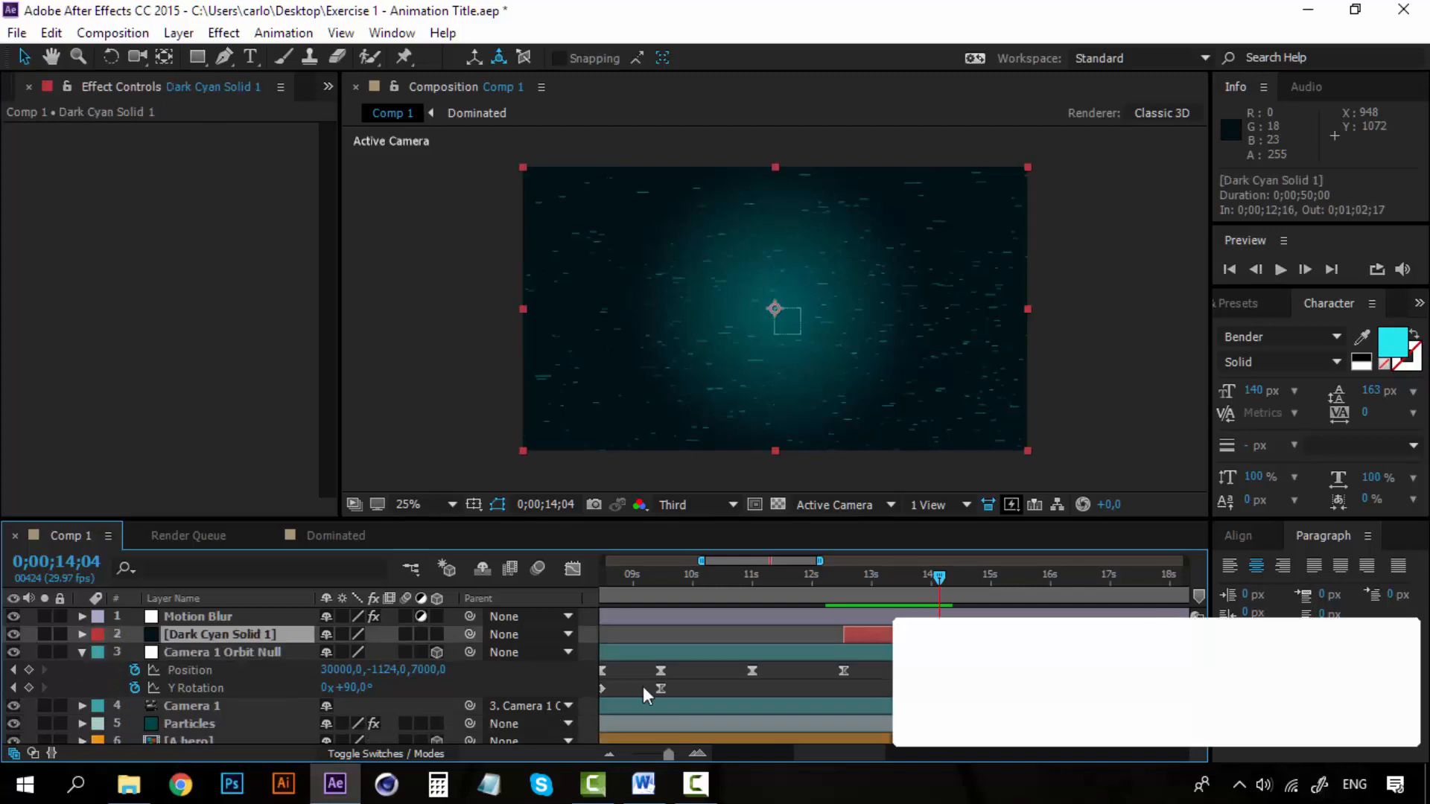
{"action": "left_click", "coordinate": [205, 654]}
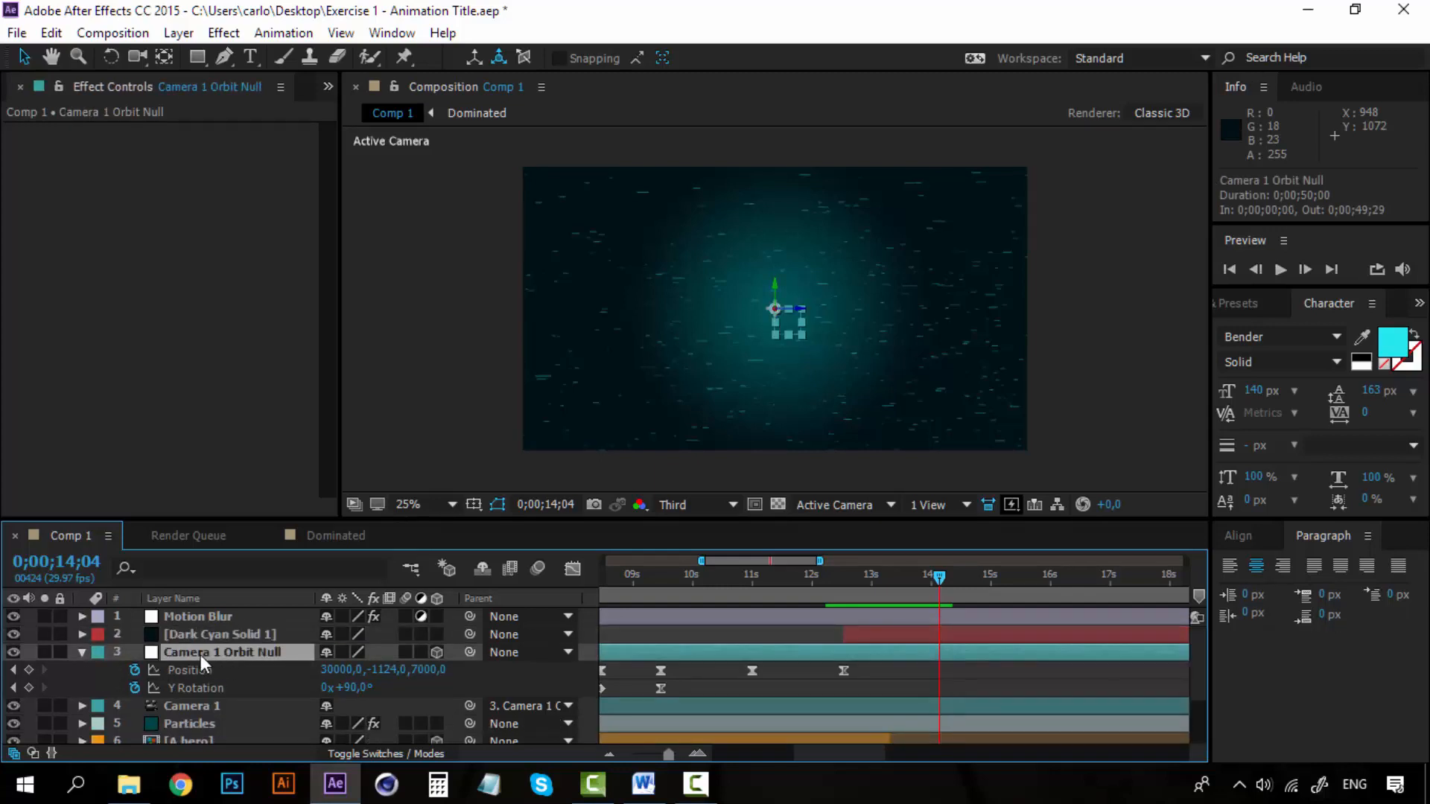
{"action": "left_click", "coordinate": [79, 653]}
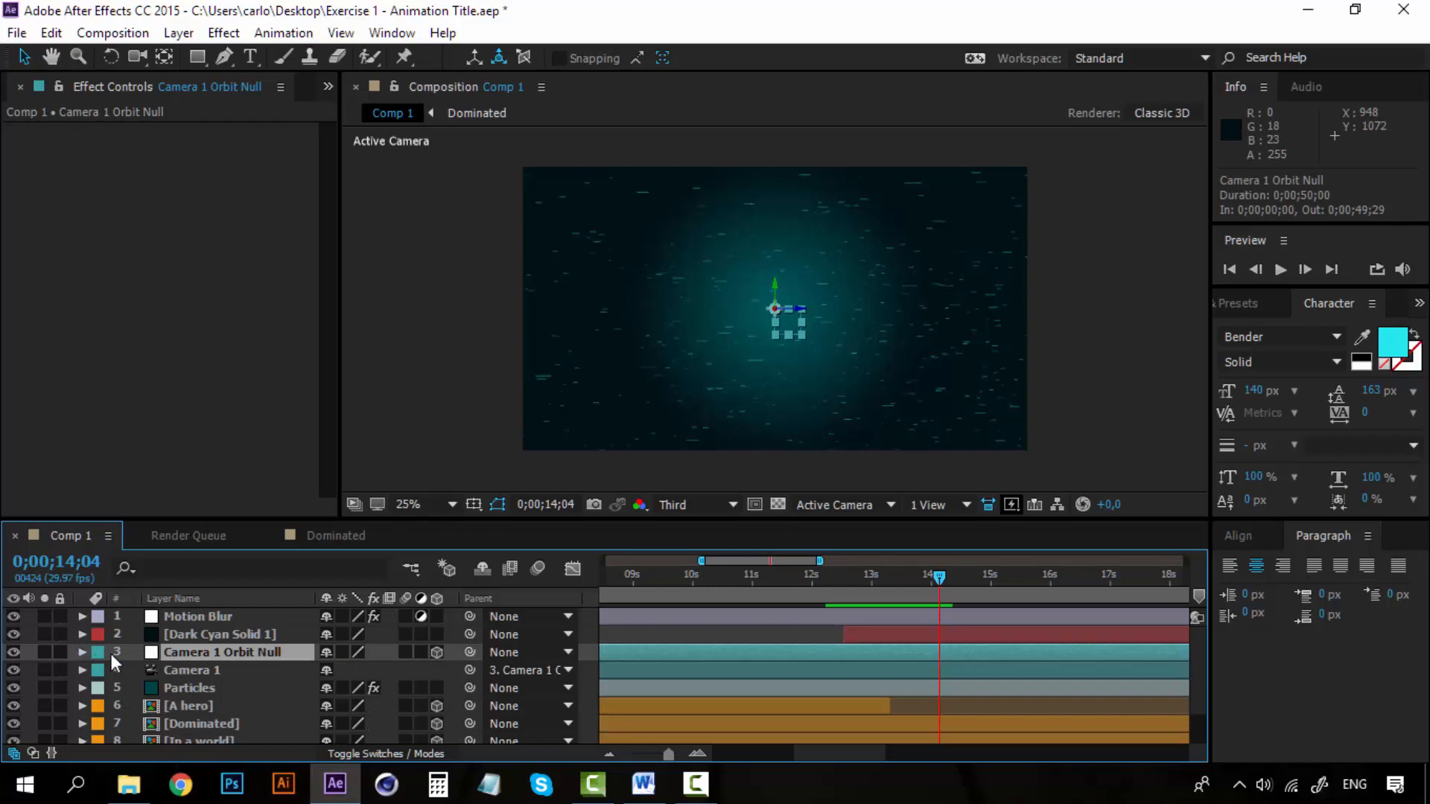
Add a text layer reading "The Chosen one" directly above Dark Cyan Solid 1.
{"action": "left_click", "coordinate": [207, 632]}
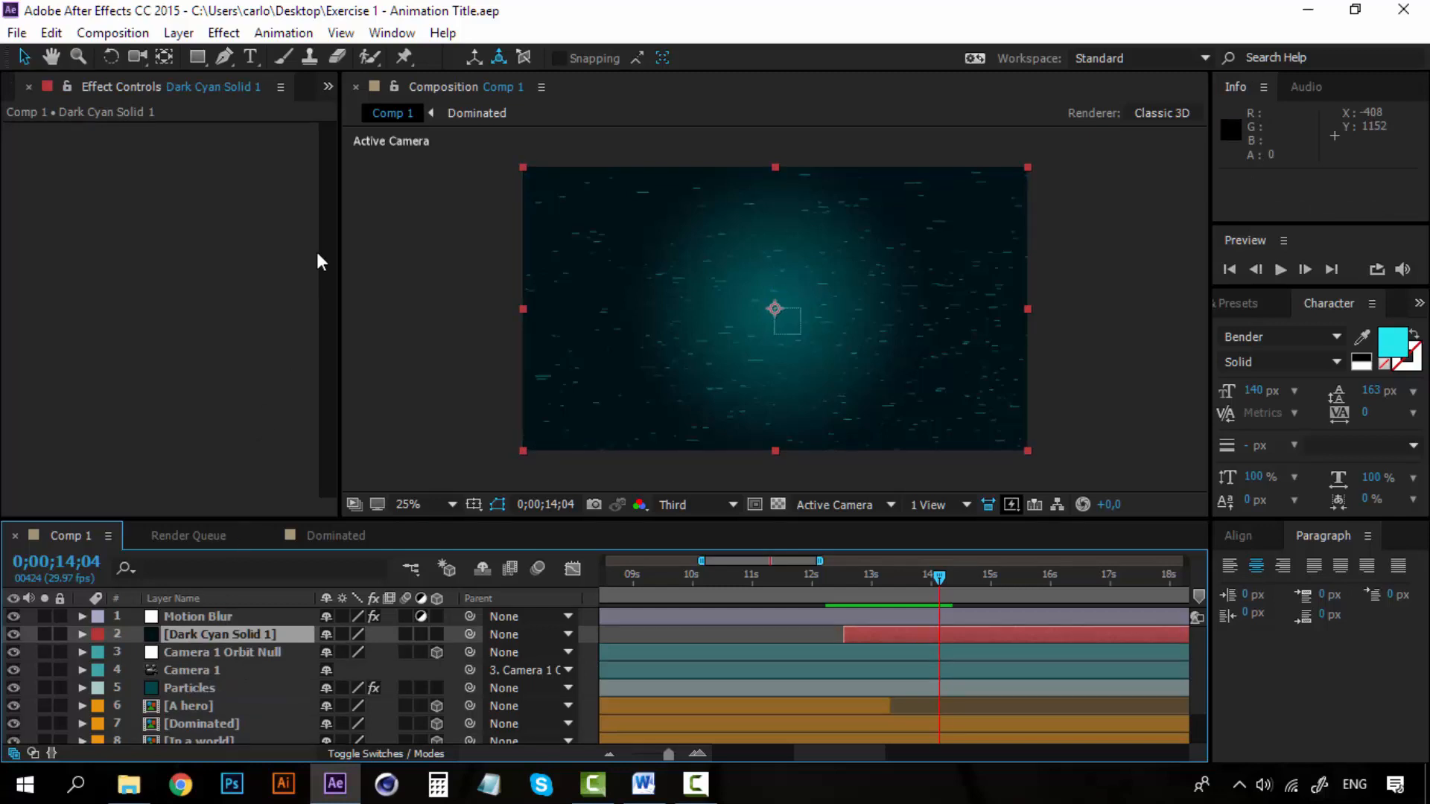
{"action": "left_click", "coordinate": [173, 38]}
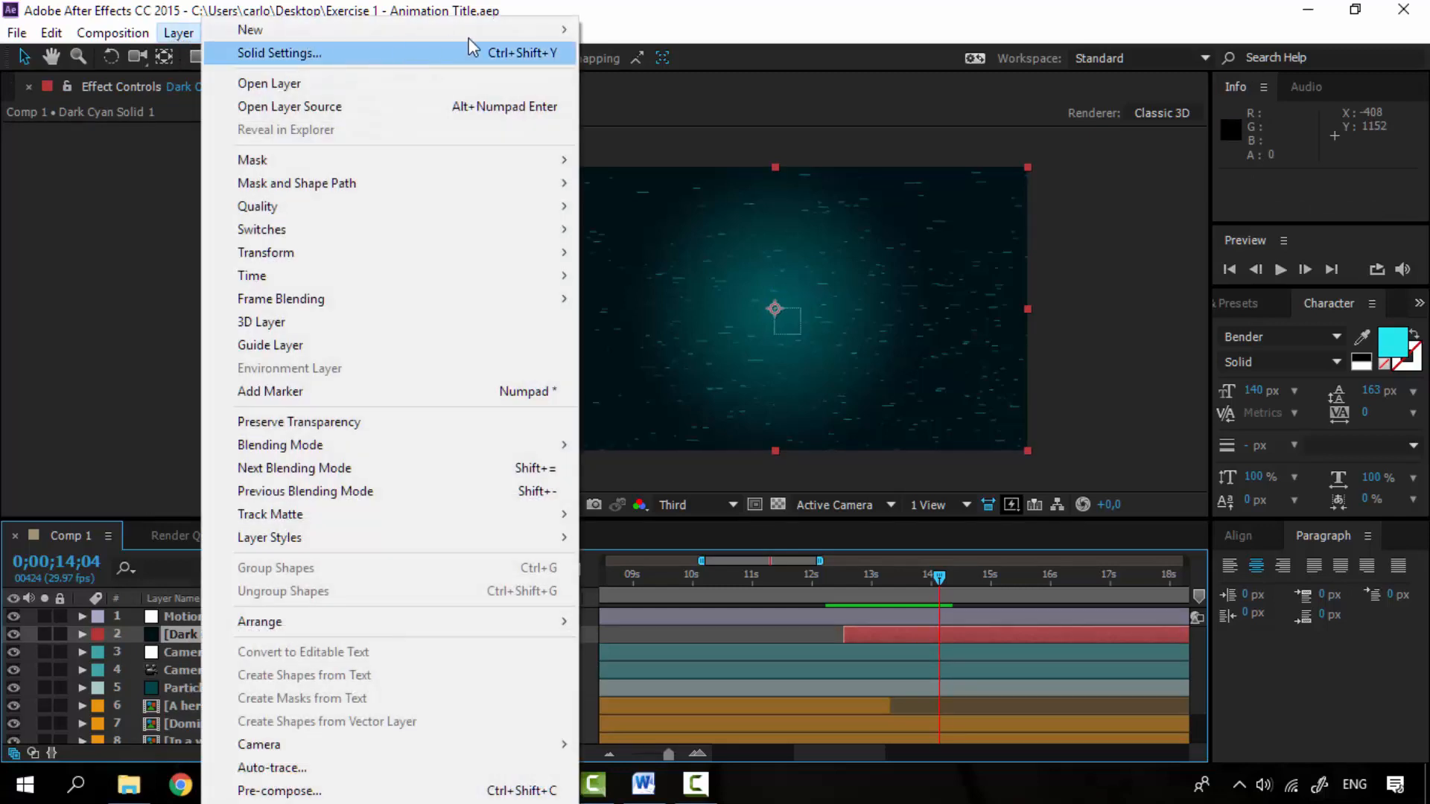
{"action": "mouse_move", "coordinate": [521, 30]}
{"action": "left_click", "coordinate": [676, 32]}
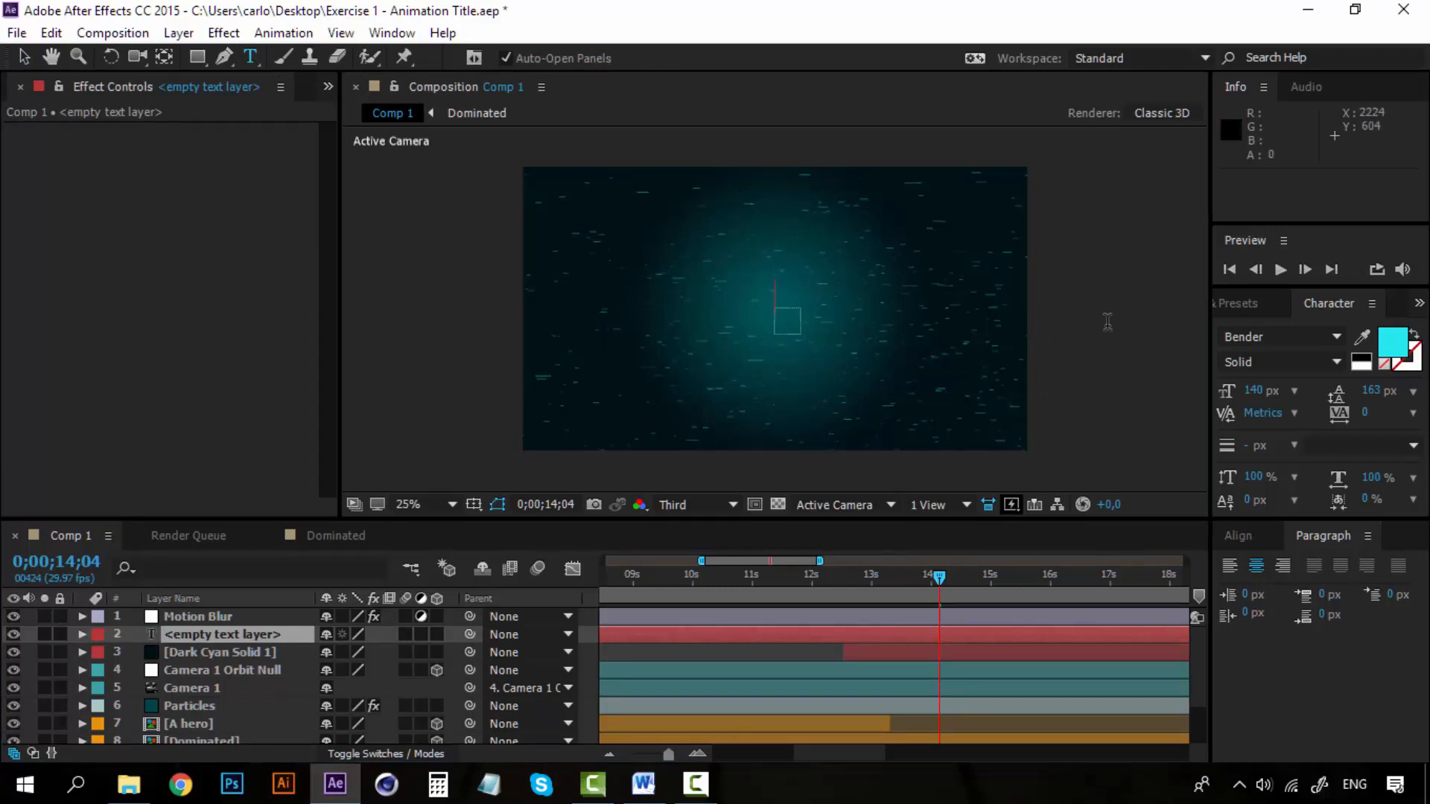
{"action": "type", "text": "The Chosen"}
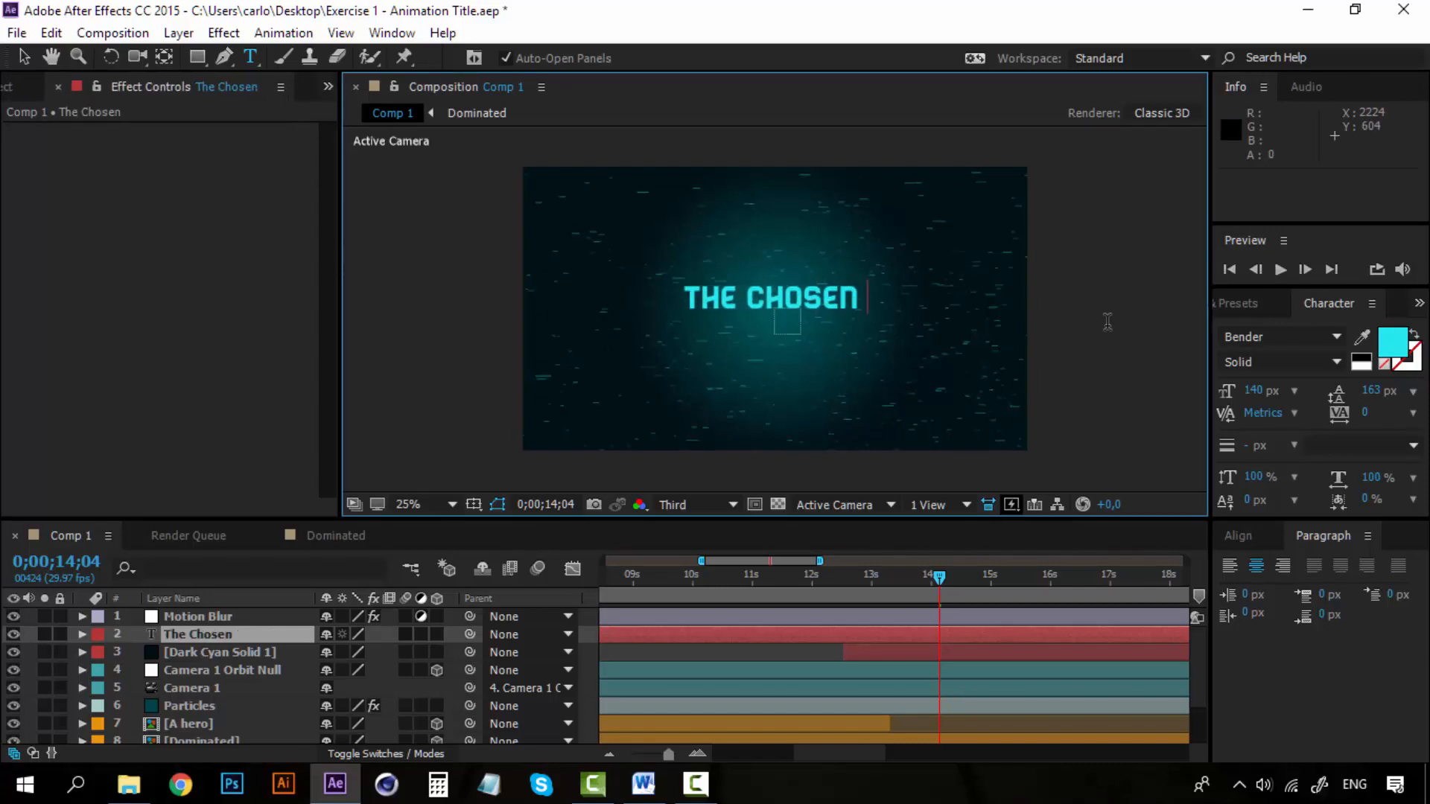
{"action": "type", "text": " one"}
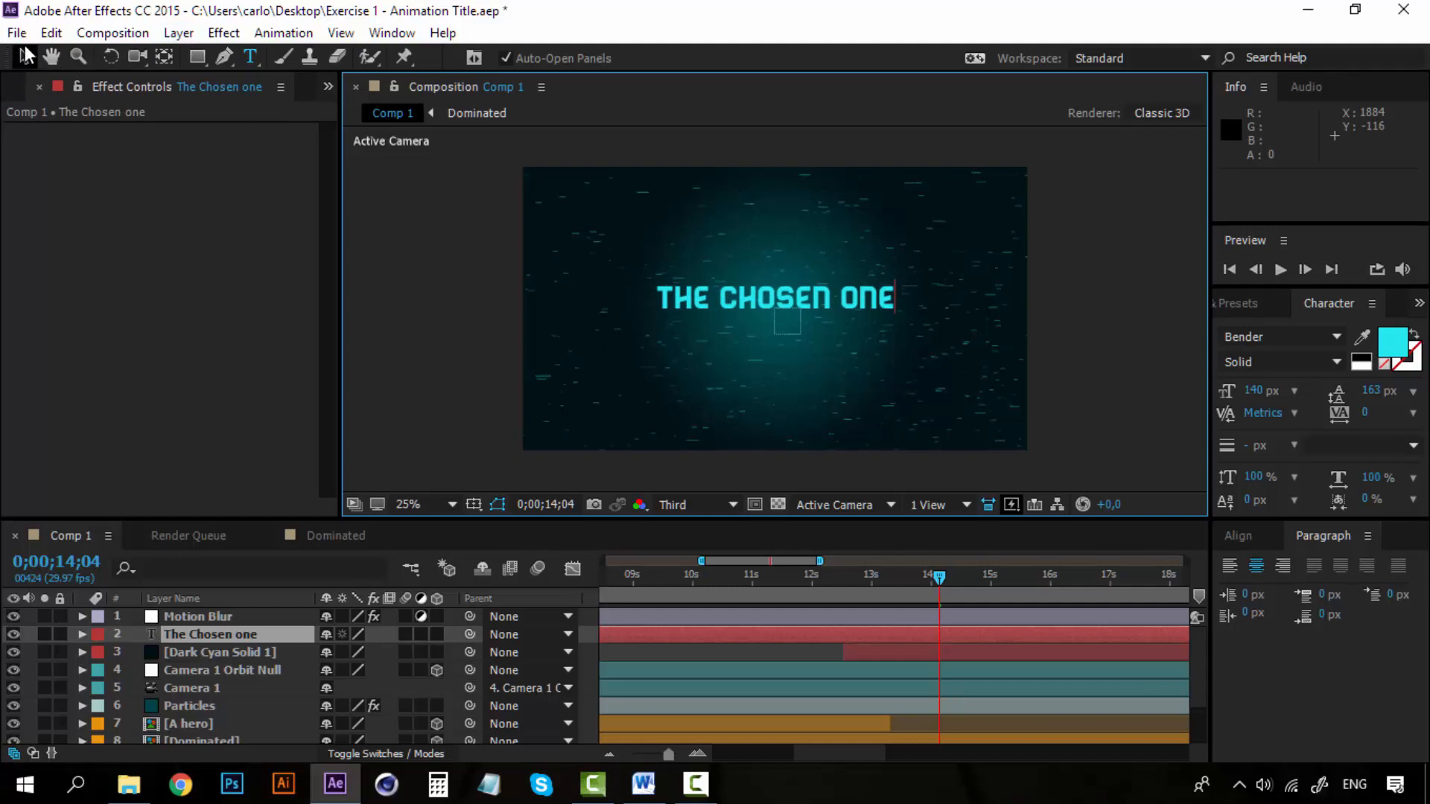
Scale the title text up to 175% and reposition it at 960, 608 to center it in the frame.
{"action": "left_click", "coordinate": [26, 55]}
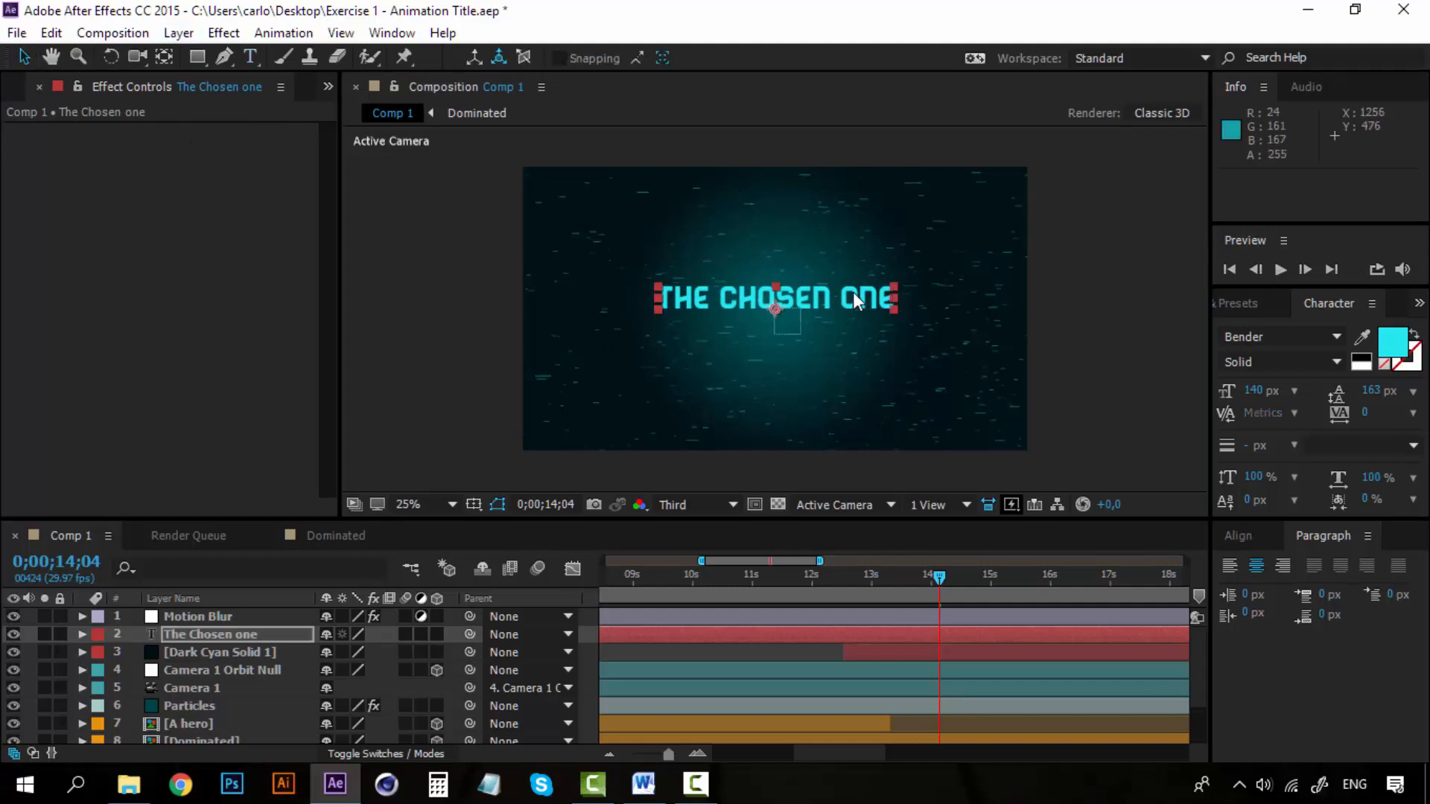
{"action": "left_click_drag", "start_coordinate": [855, 298], "coordinate": [982, 274]}
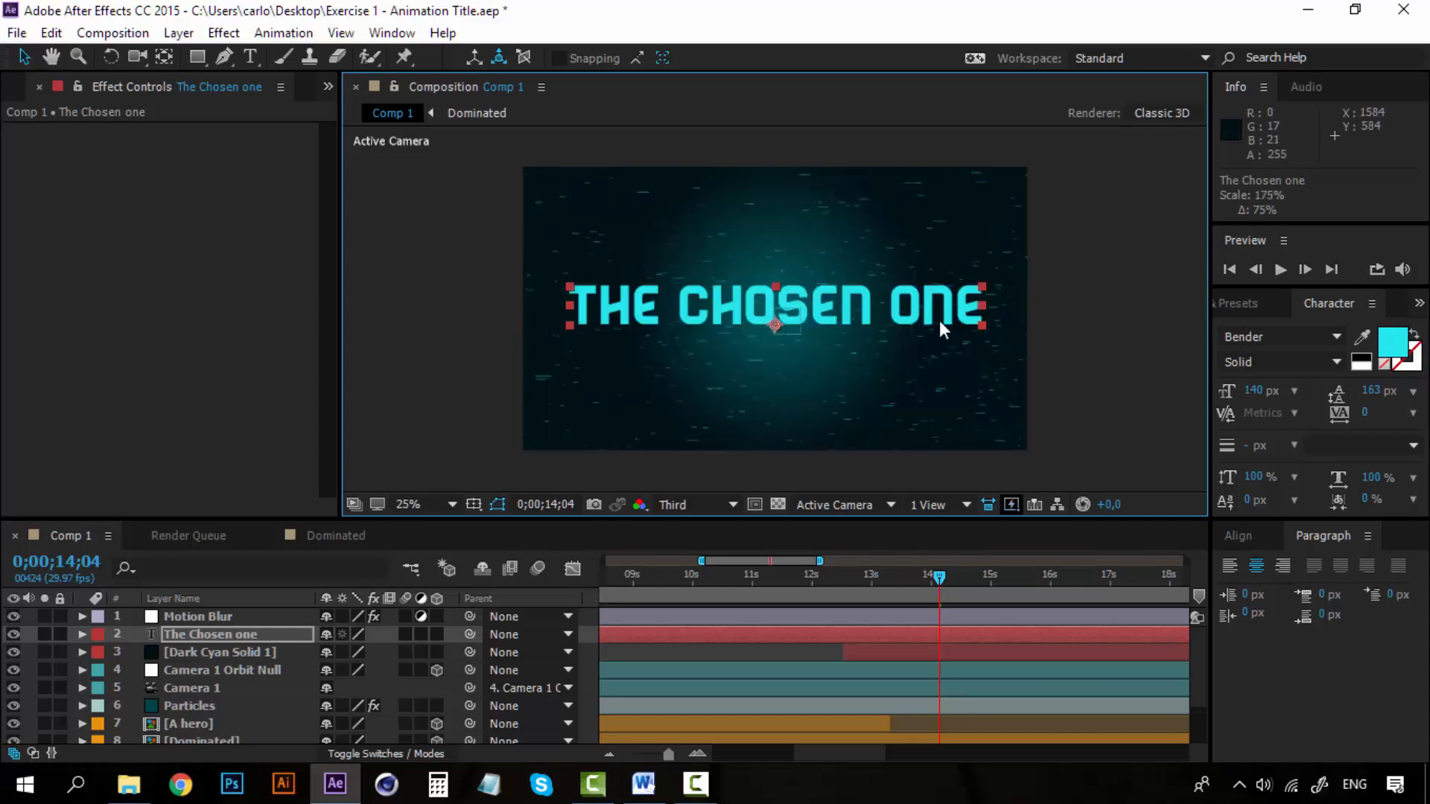
{"action": "left_click_drag", "start_coordinate": [928, 297], "coordinate": [929, 306]}
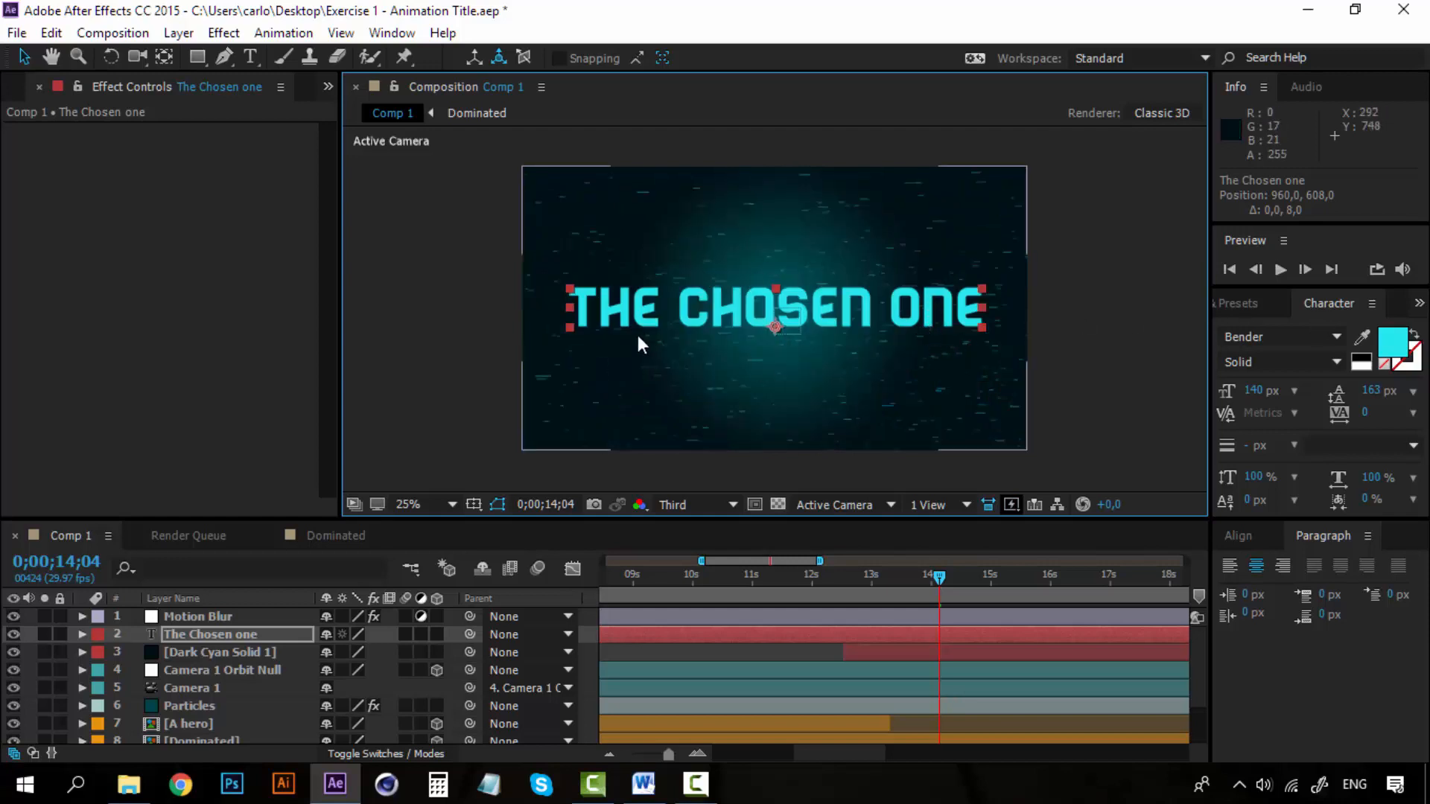
Change the title's font to Anders Regular.
{"action": "left_click", "coordinate": [1281, 339]}
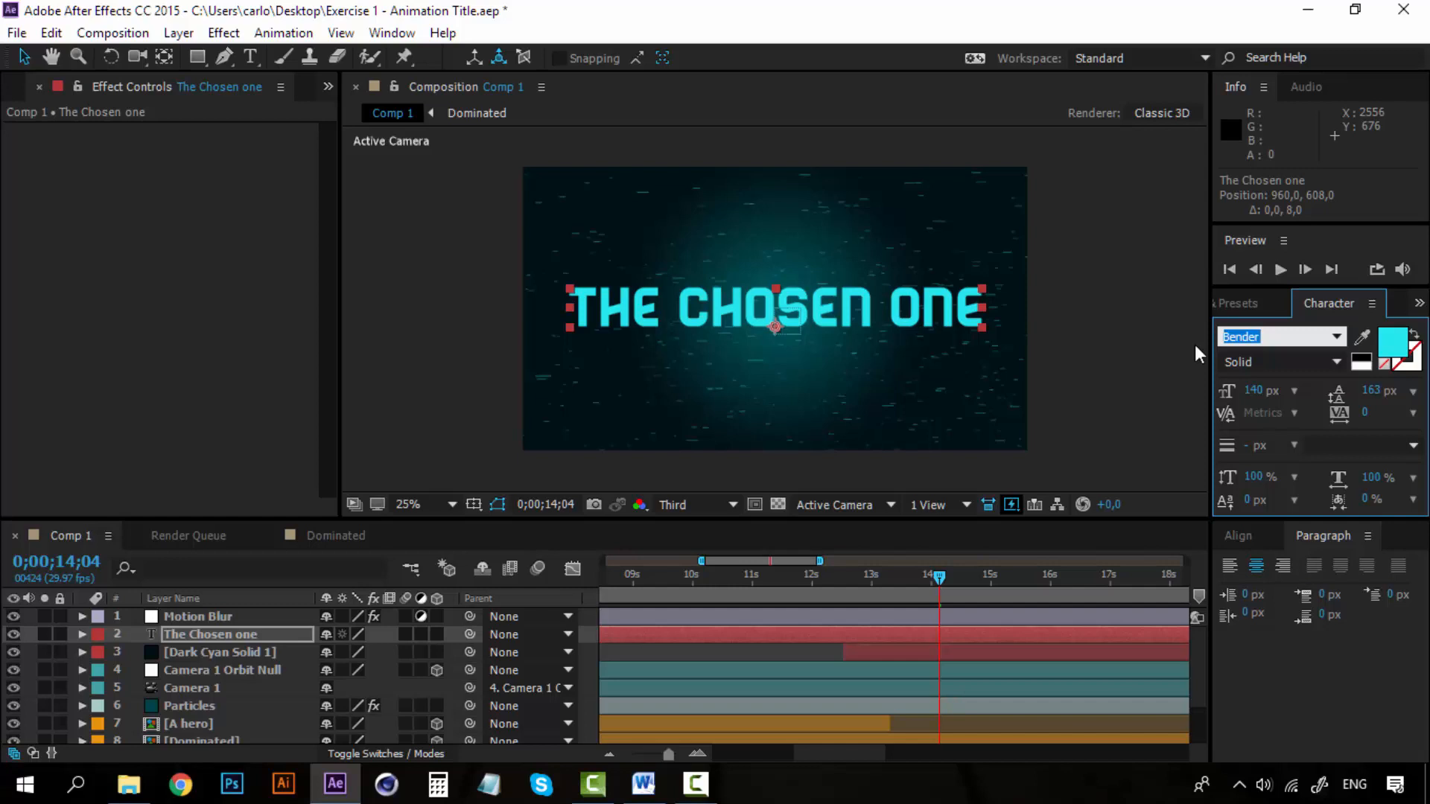
{"action": "type", "text": "And"}
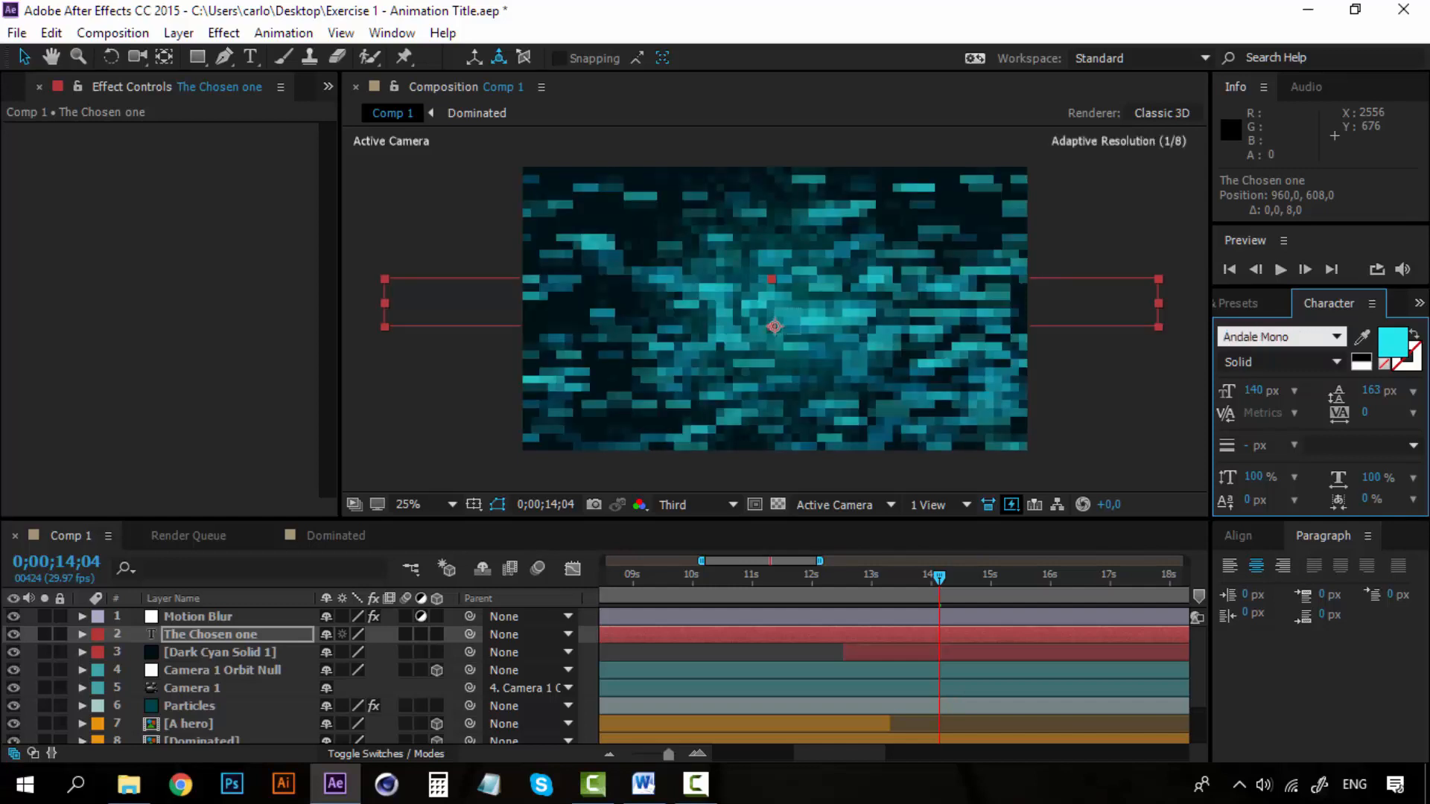
{"action": "type", "text": "ers"}
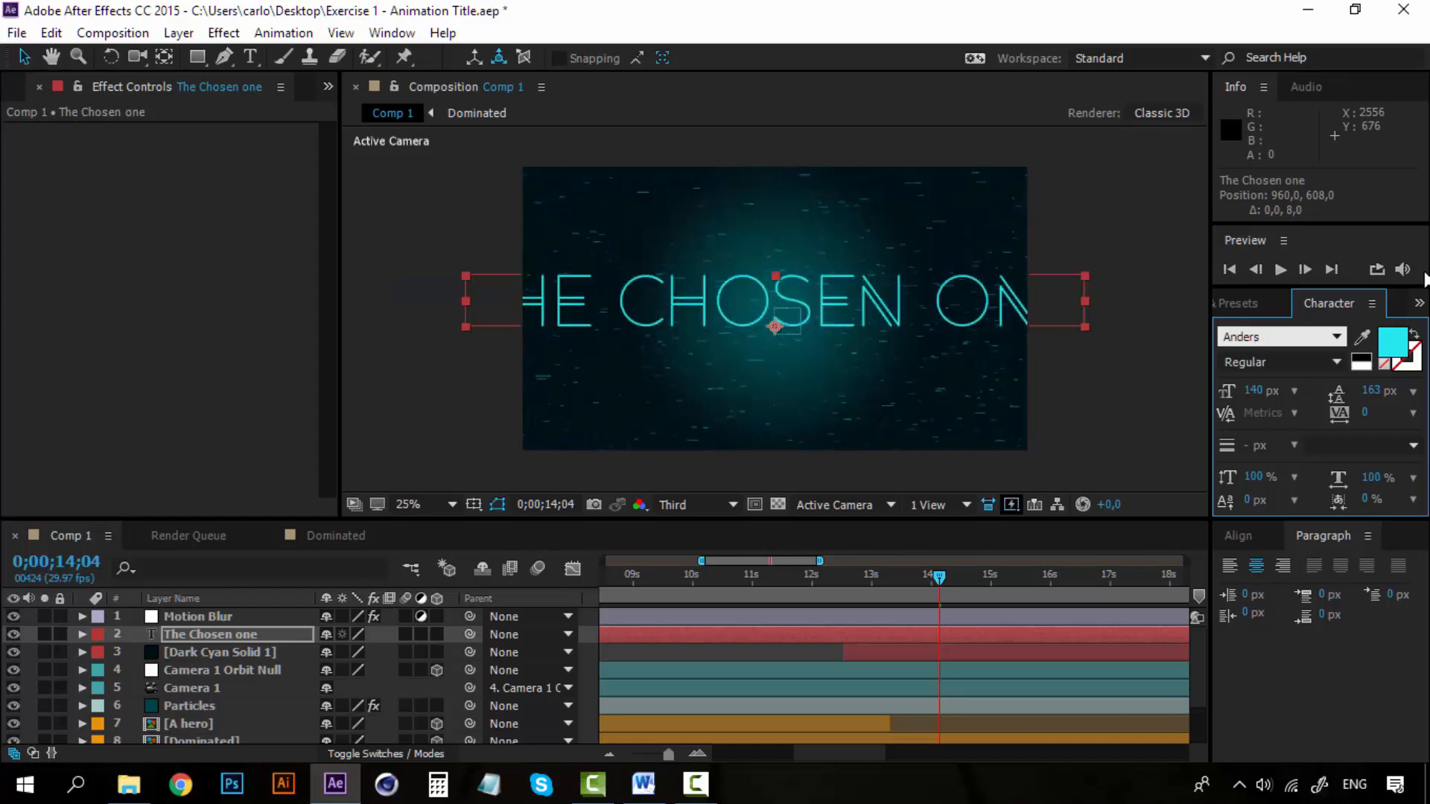
{"action": "key", "text": "Return"}
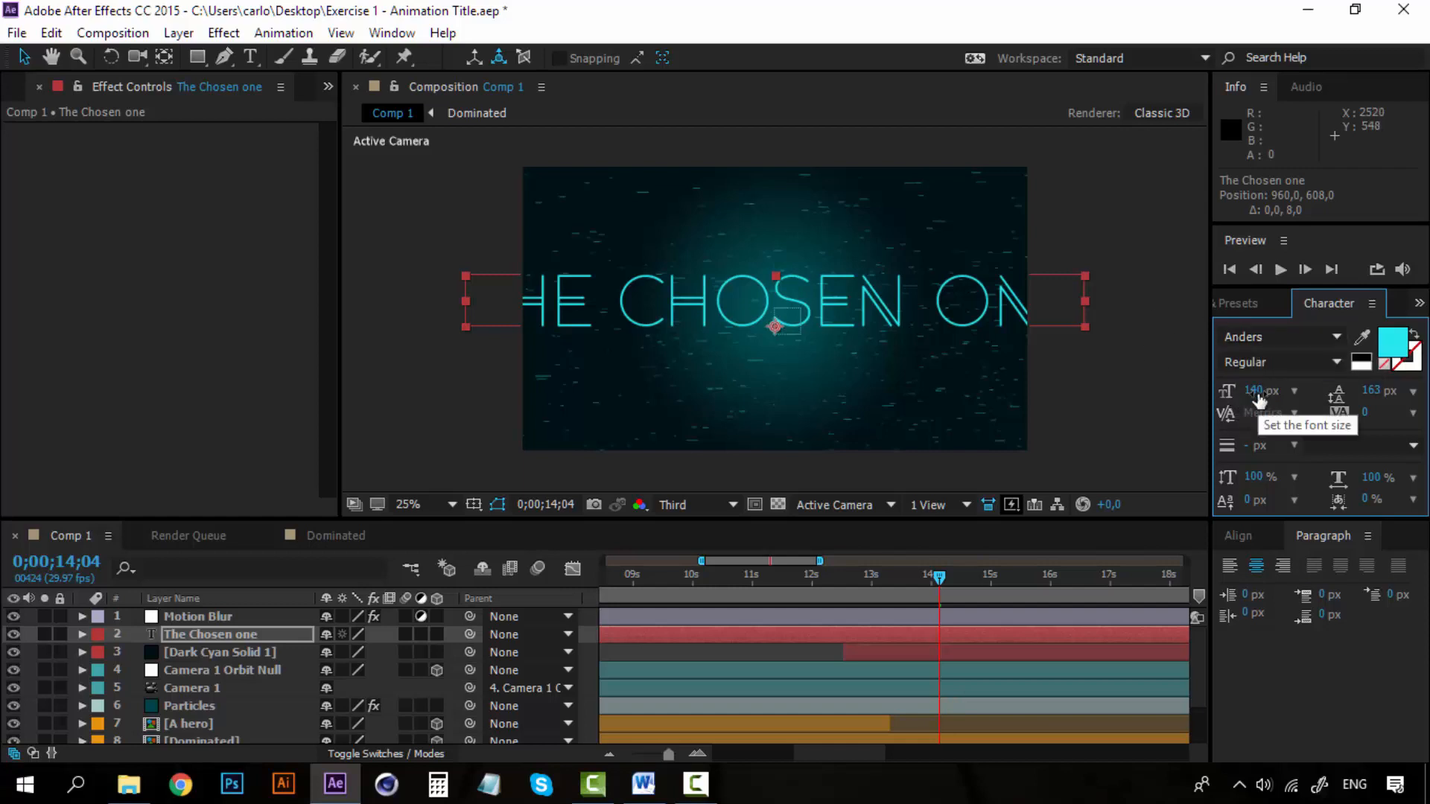
Try smaller font sizes of 100 px and 80 px on the title.
{"action": "left_click_drag", "start_coordinate": [1258, 399], "coordinate": [1245, 398]}
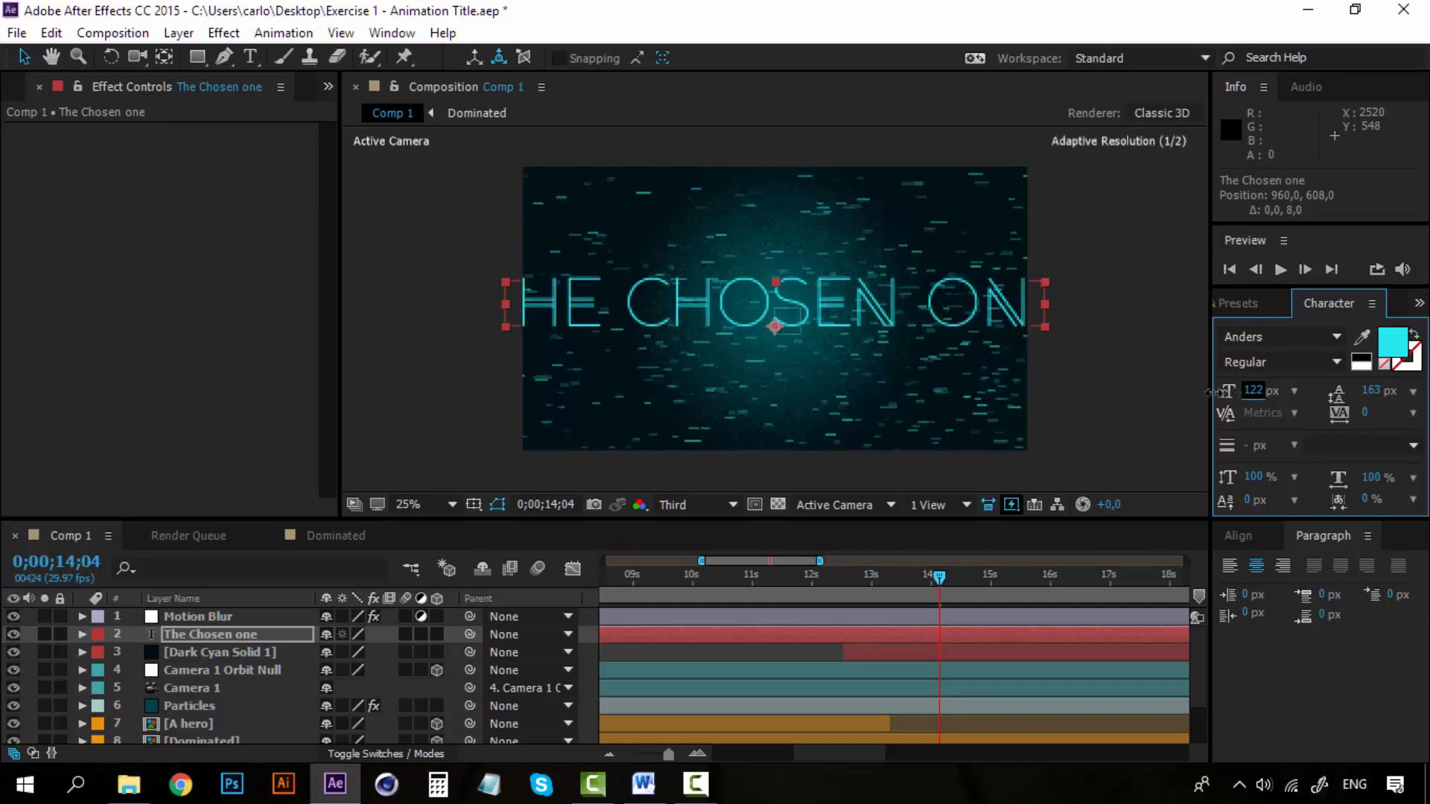
{"action": "type", "text": "100"}
{"action": "key", "text": "Return"}
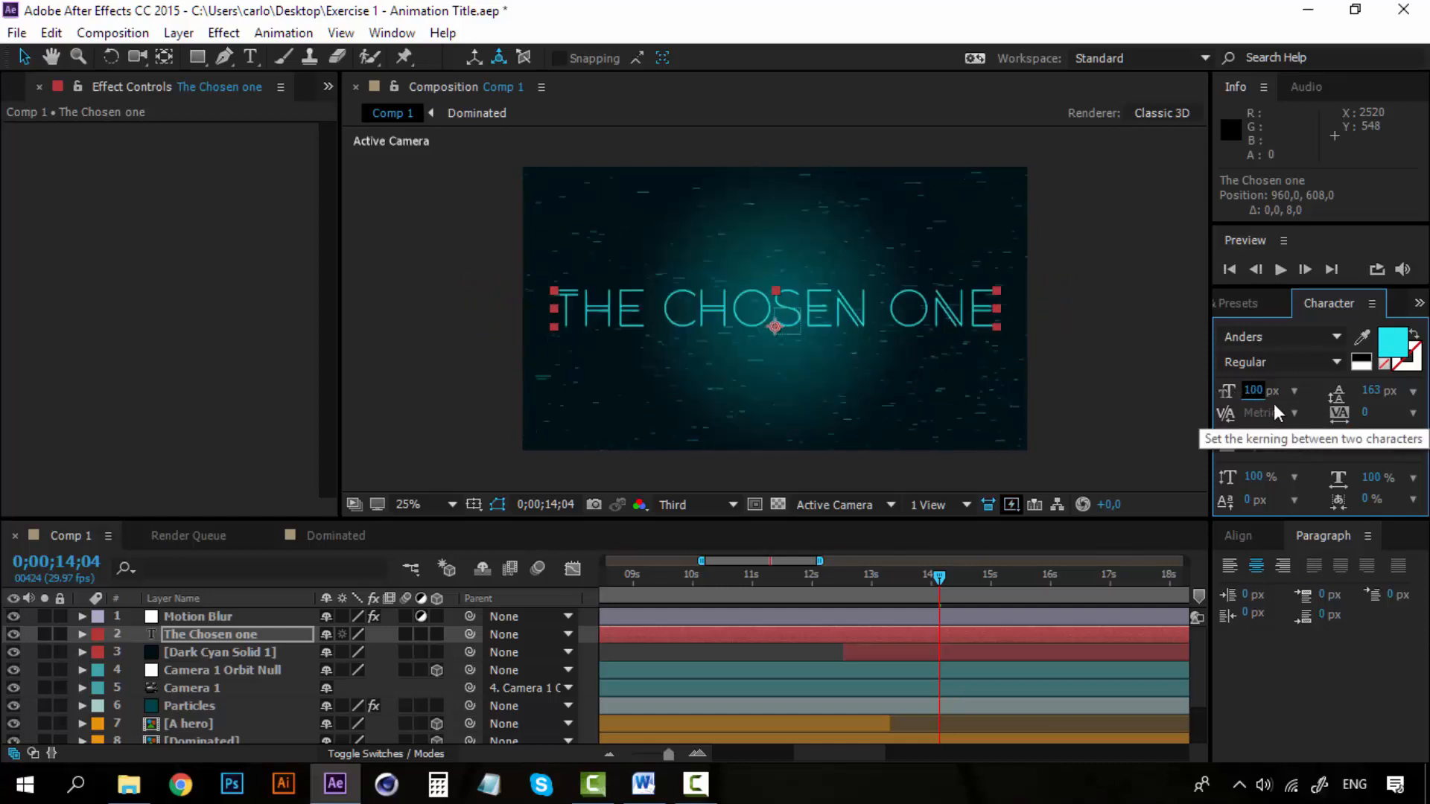
{"action": "left_click", "coordinate": [1254, 394]}
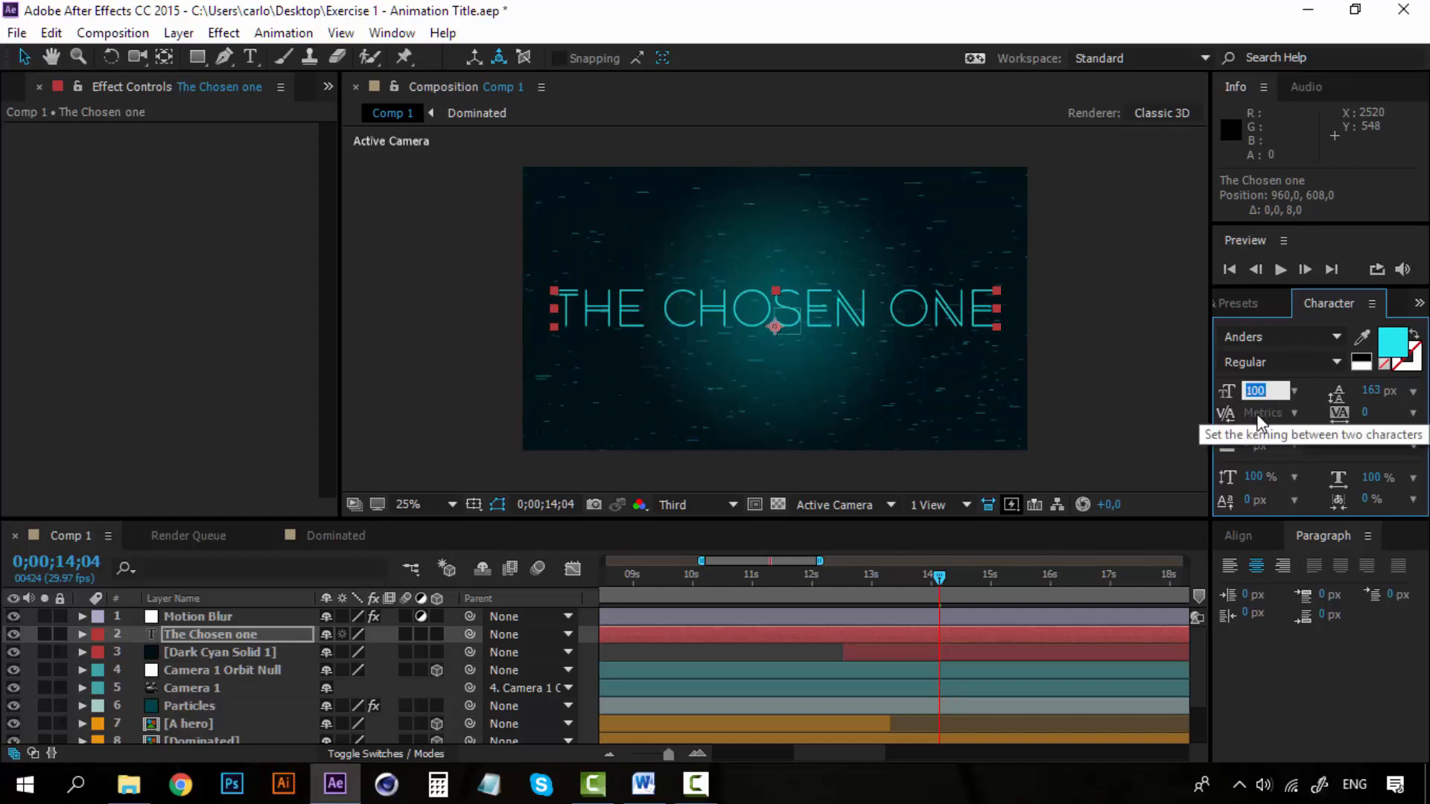
{"action": "type", "text": "80"}
{"action": "key", "text": "Return"}
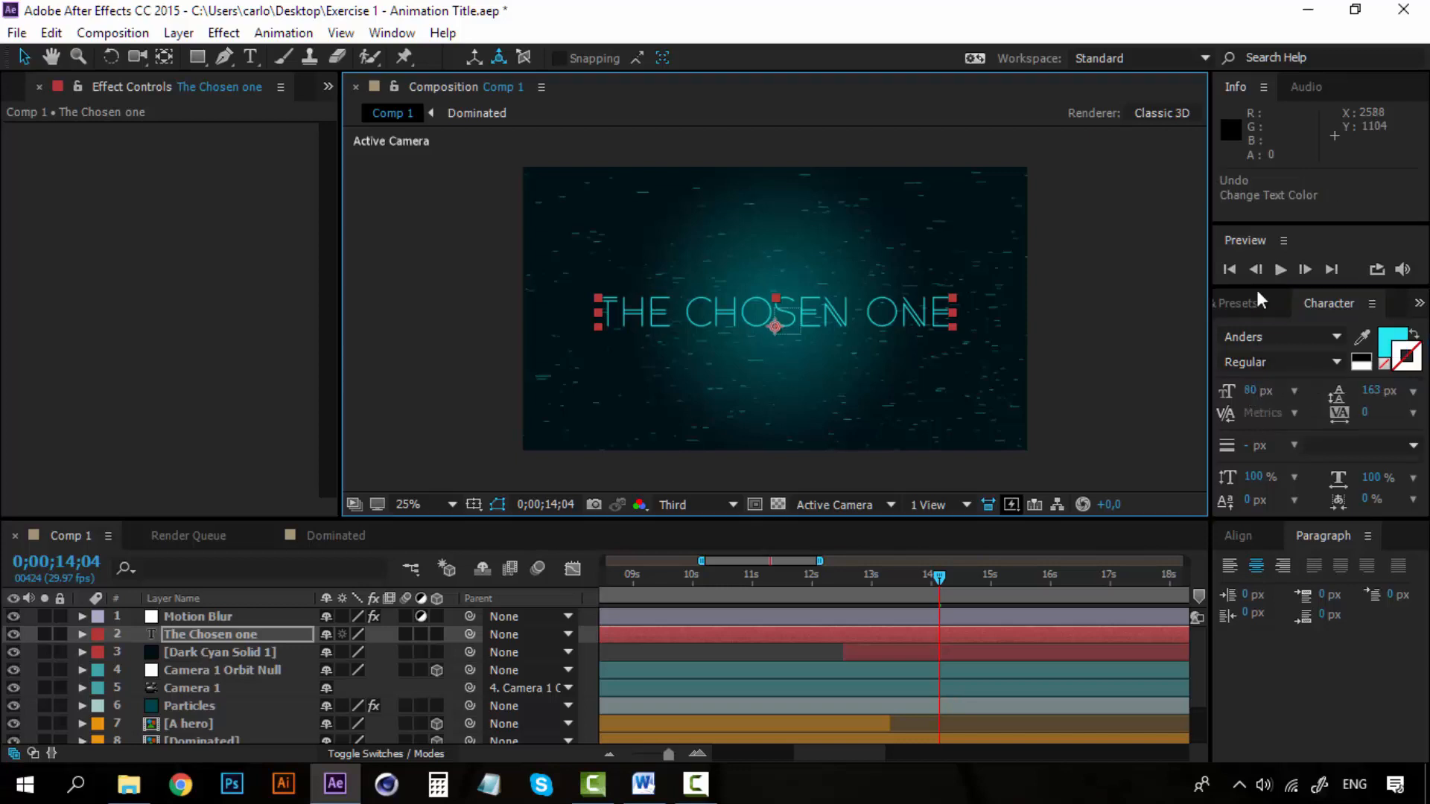
Change the title's fill color to white, FFFFFF.
{"action": "left_click", "coordinate": [1404, 333]}
{"action": "left_click", "coordinate": [1405, 339]}
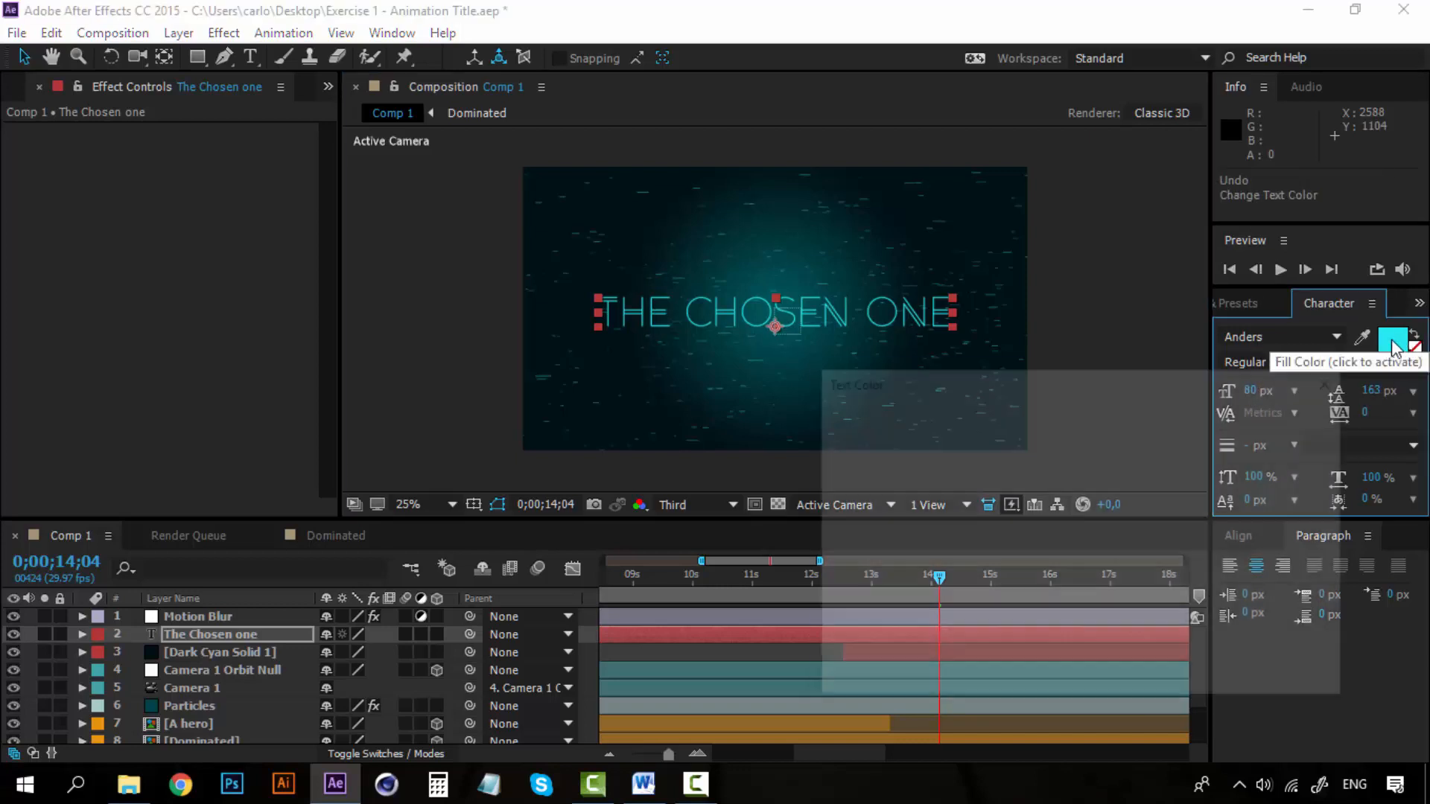
{"action": "left_click_drag", "start_coordinate": [826, 373], "coordinate": [772, 353]}
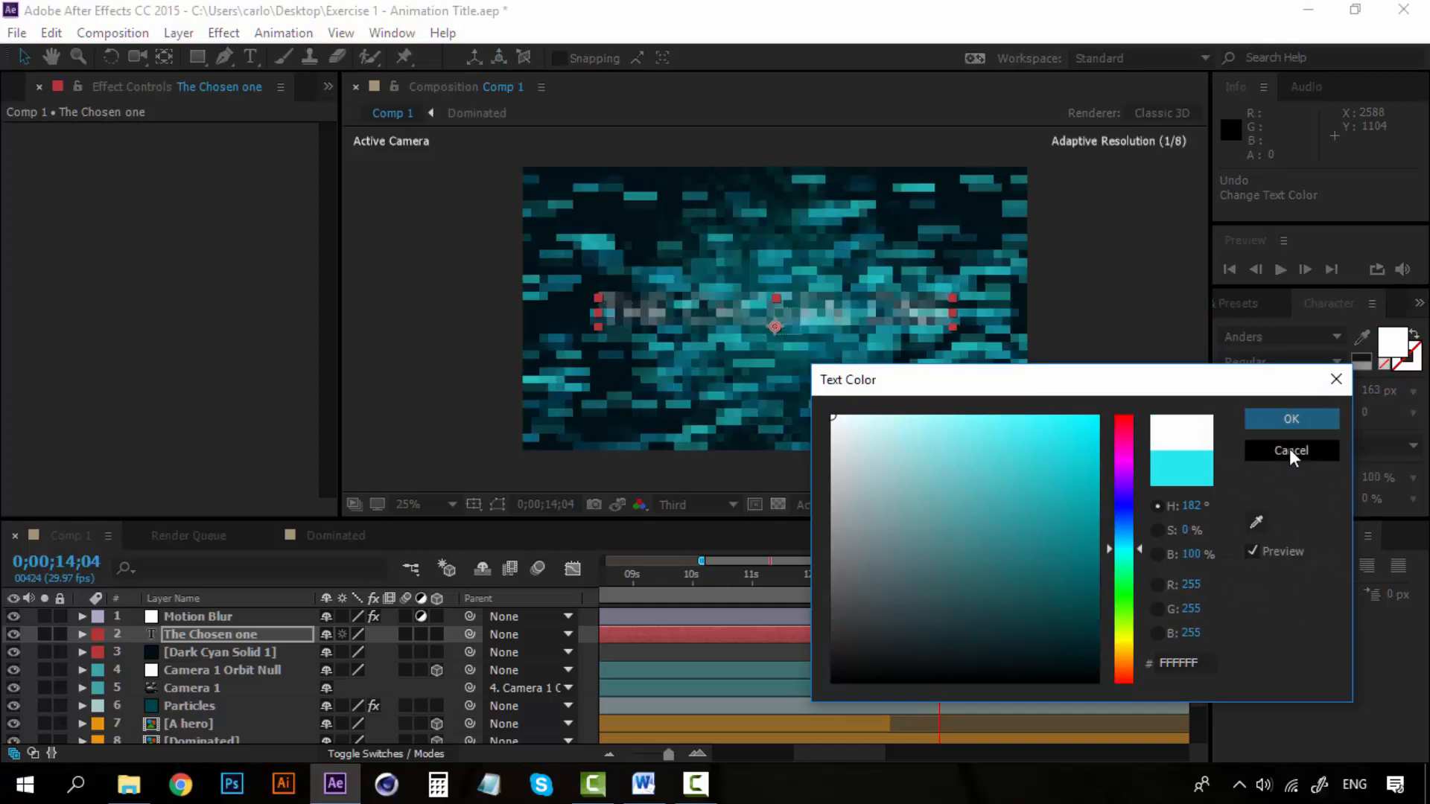
{"action": "left_click", "coordinate": [1296, 419]}
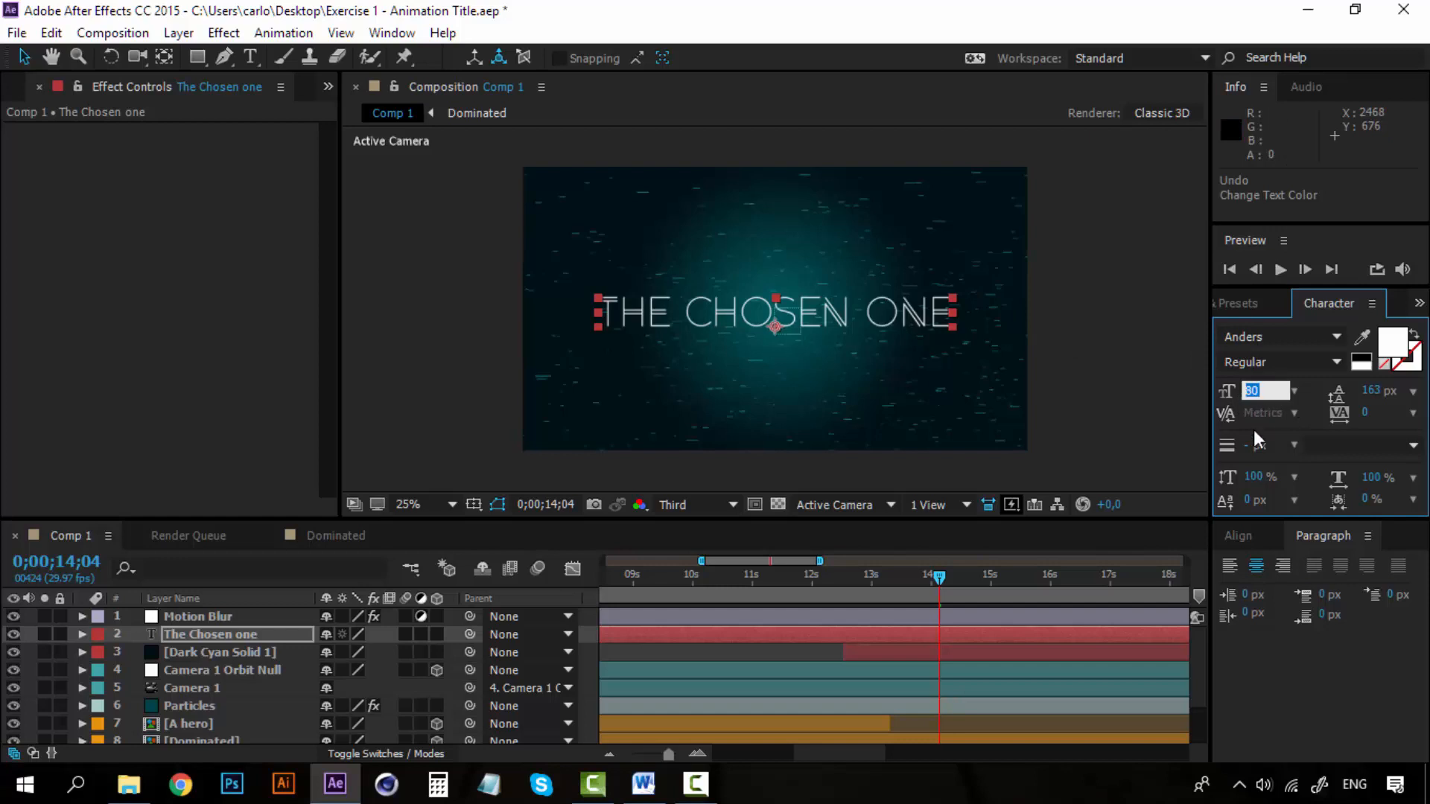
Set the title's font size to 90 px.
{"action": "type", "text": "90"}
{"action": "key", "text": "Return"}
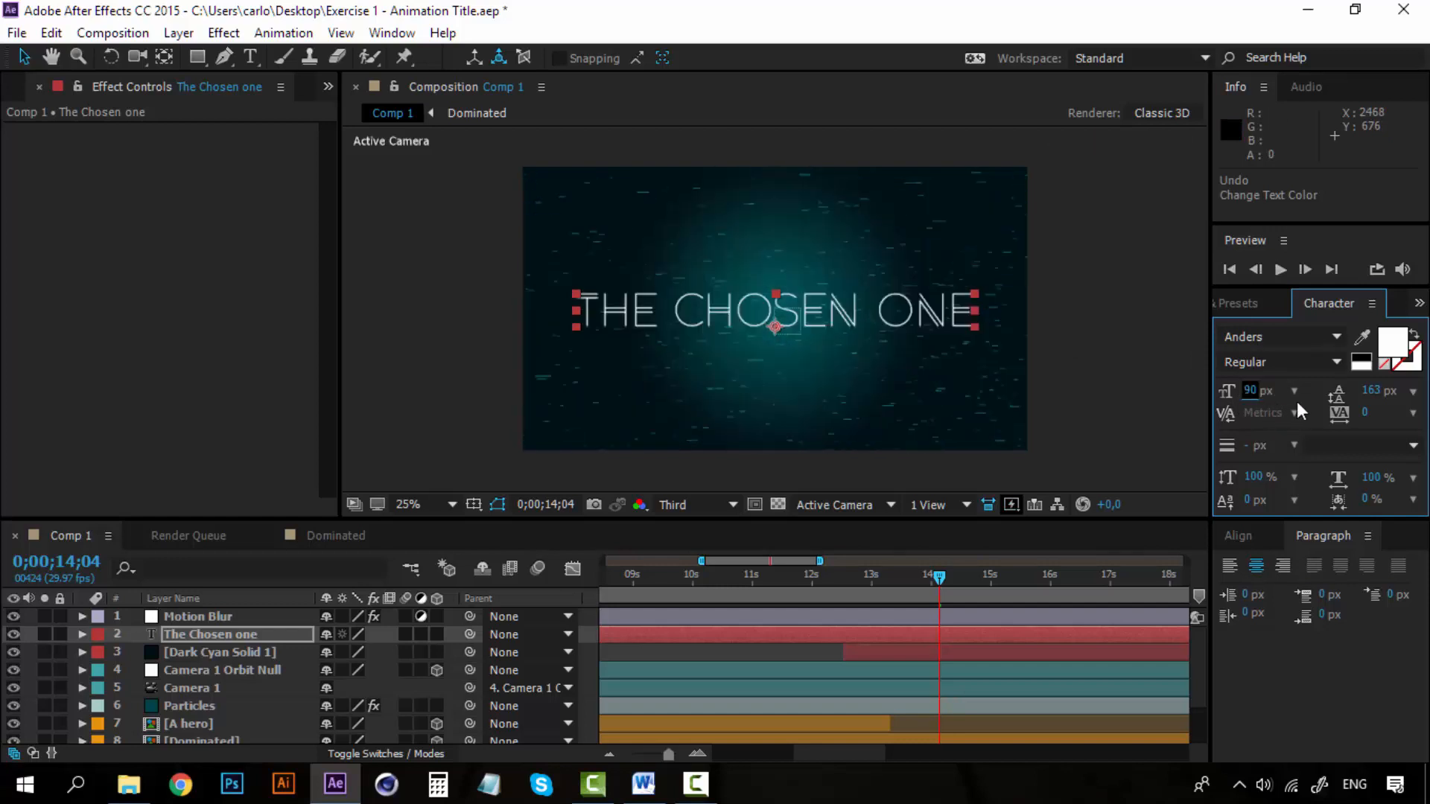
{"action": "left_click", "coordinate": [1311, 397]}
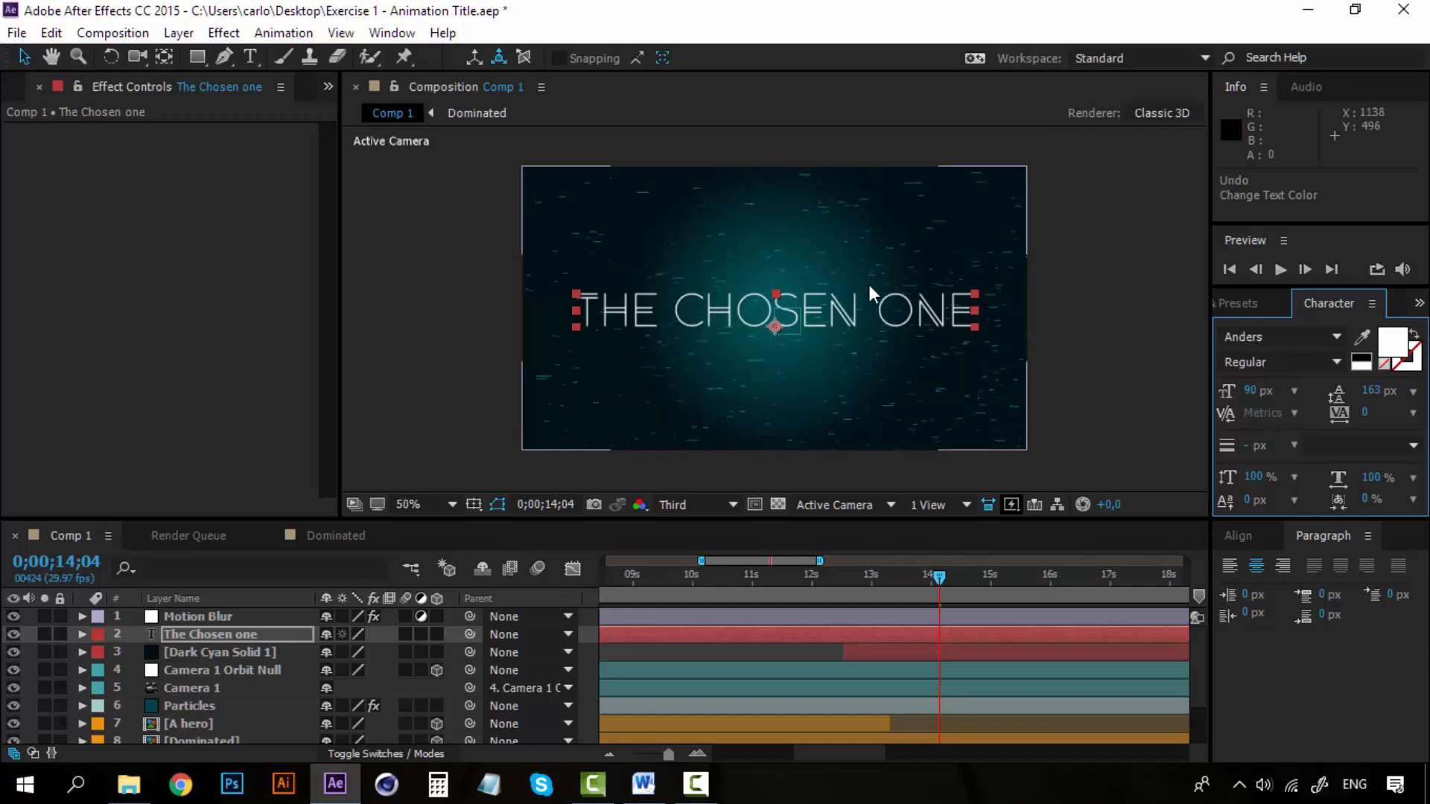
{"action": "key", "text": "period"}
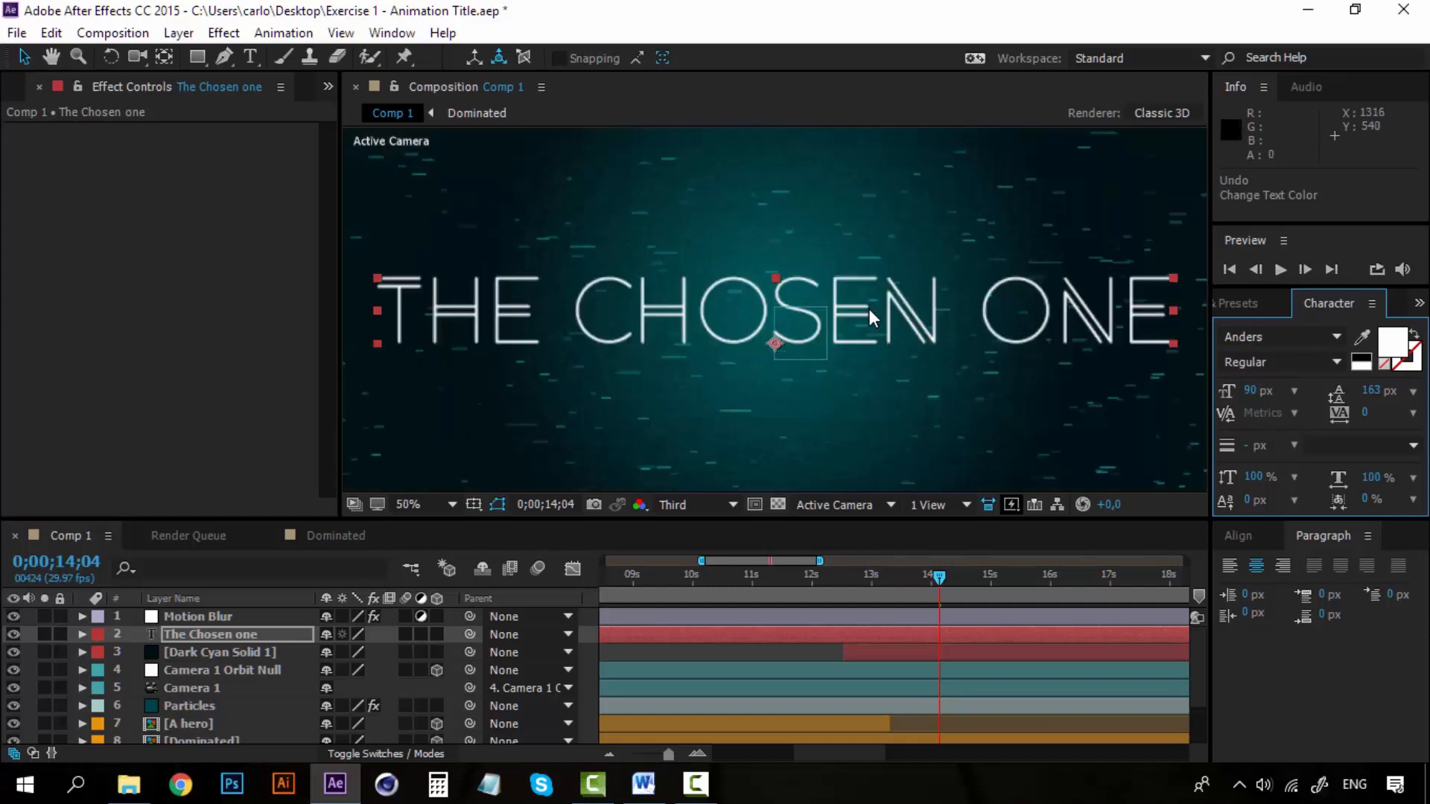
{"action": "key", "text": "comma"}
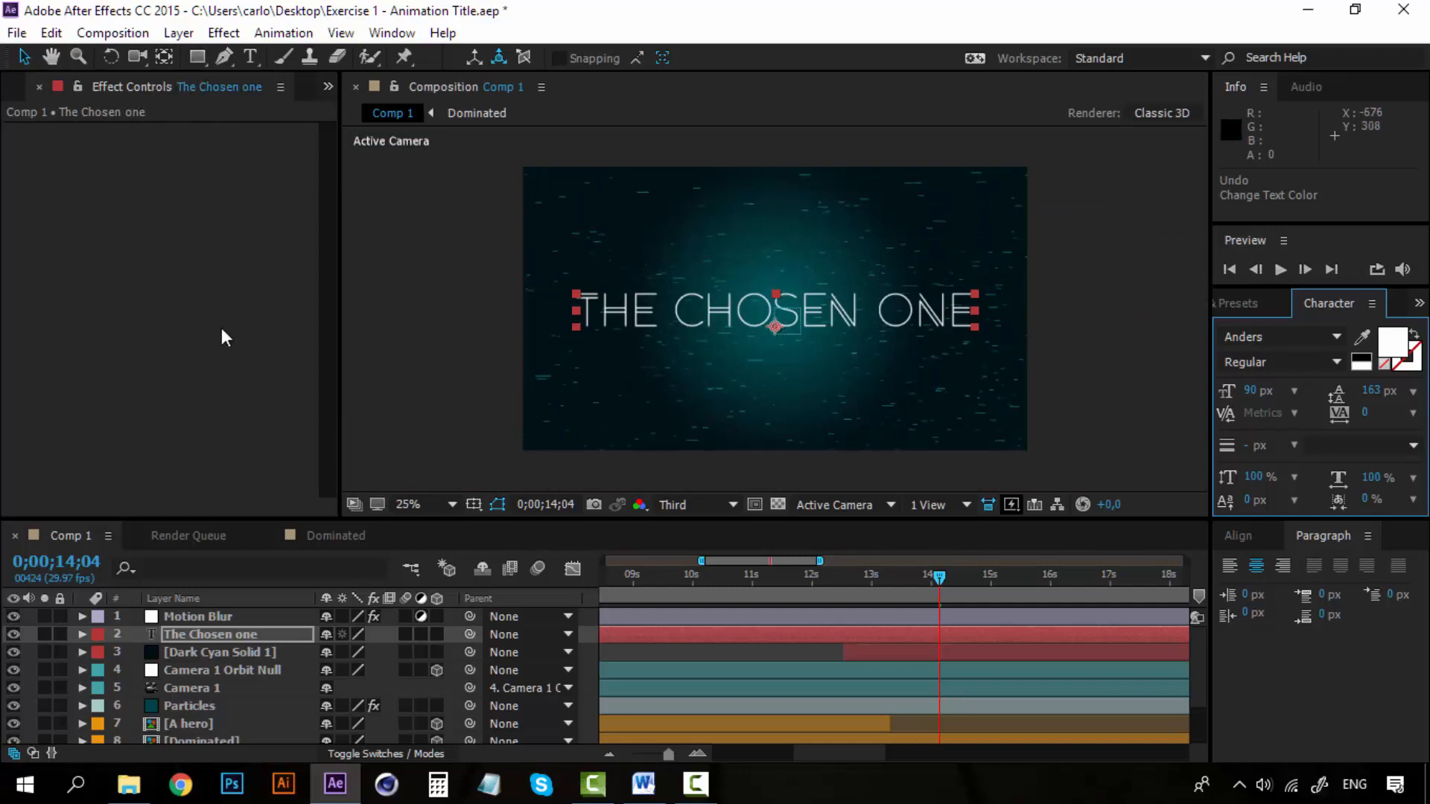
Add a shape layer with a thin rectangle about 1504 px wide and 8 px tall just above the title, filled with white, FFFFFF.
{"action": "left_click", "coordinate": [179, 32]}
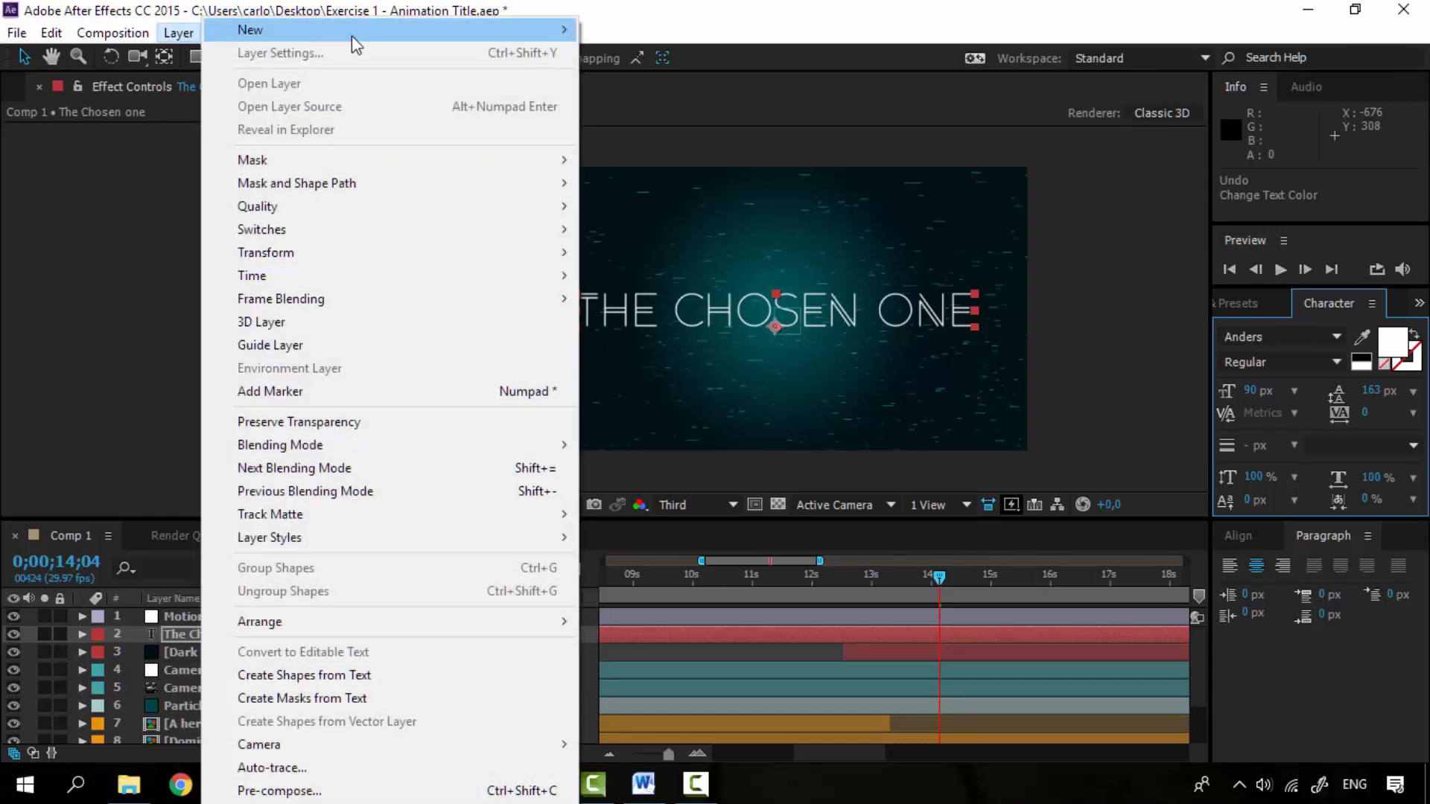
{"action": "mouse_move", "coordinate": [351, 32]}
{"action": "left_click", "coordinate": [655, 147]}
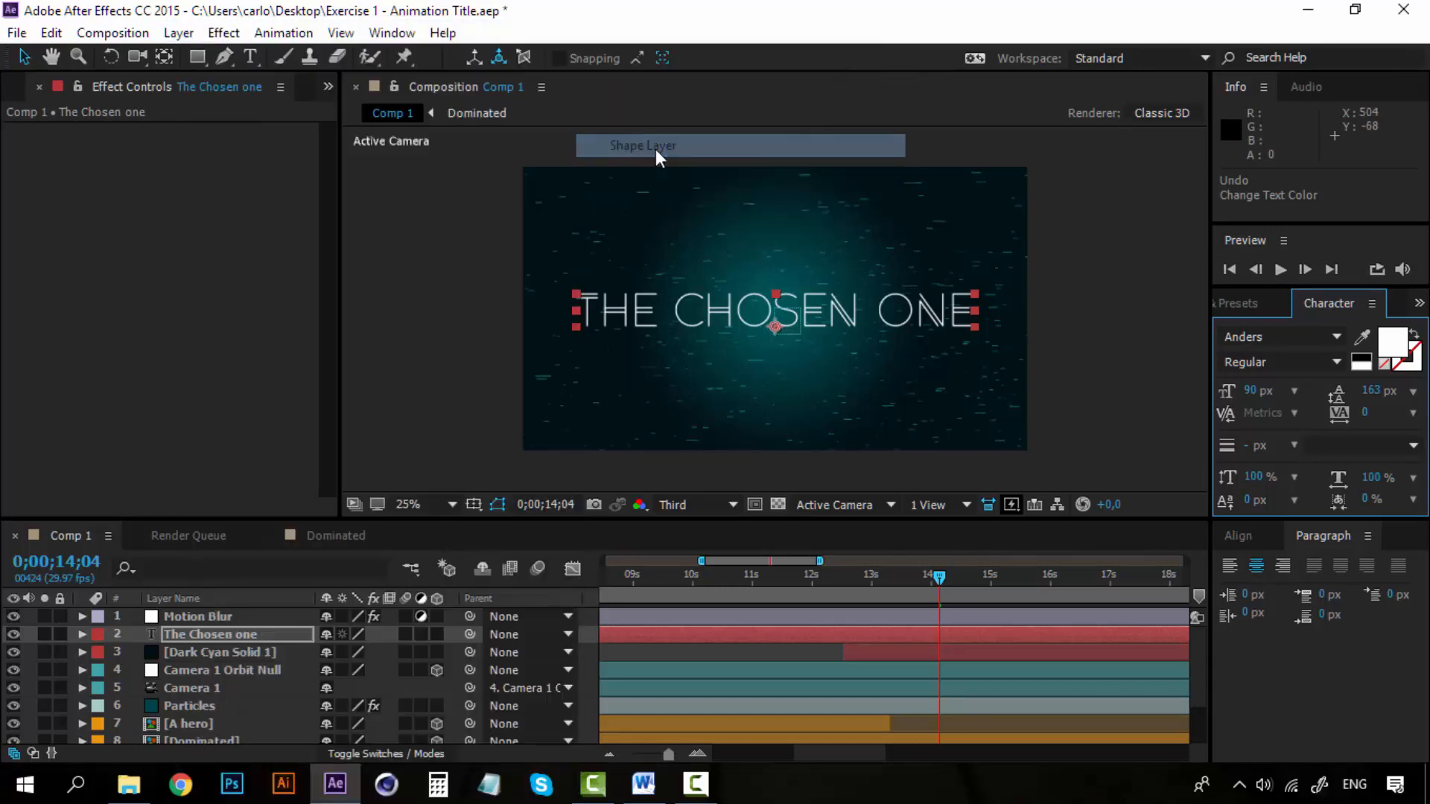
{"action": "key", "text": "q"}
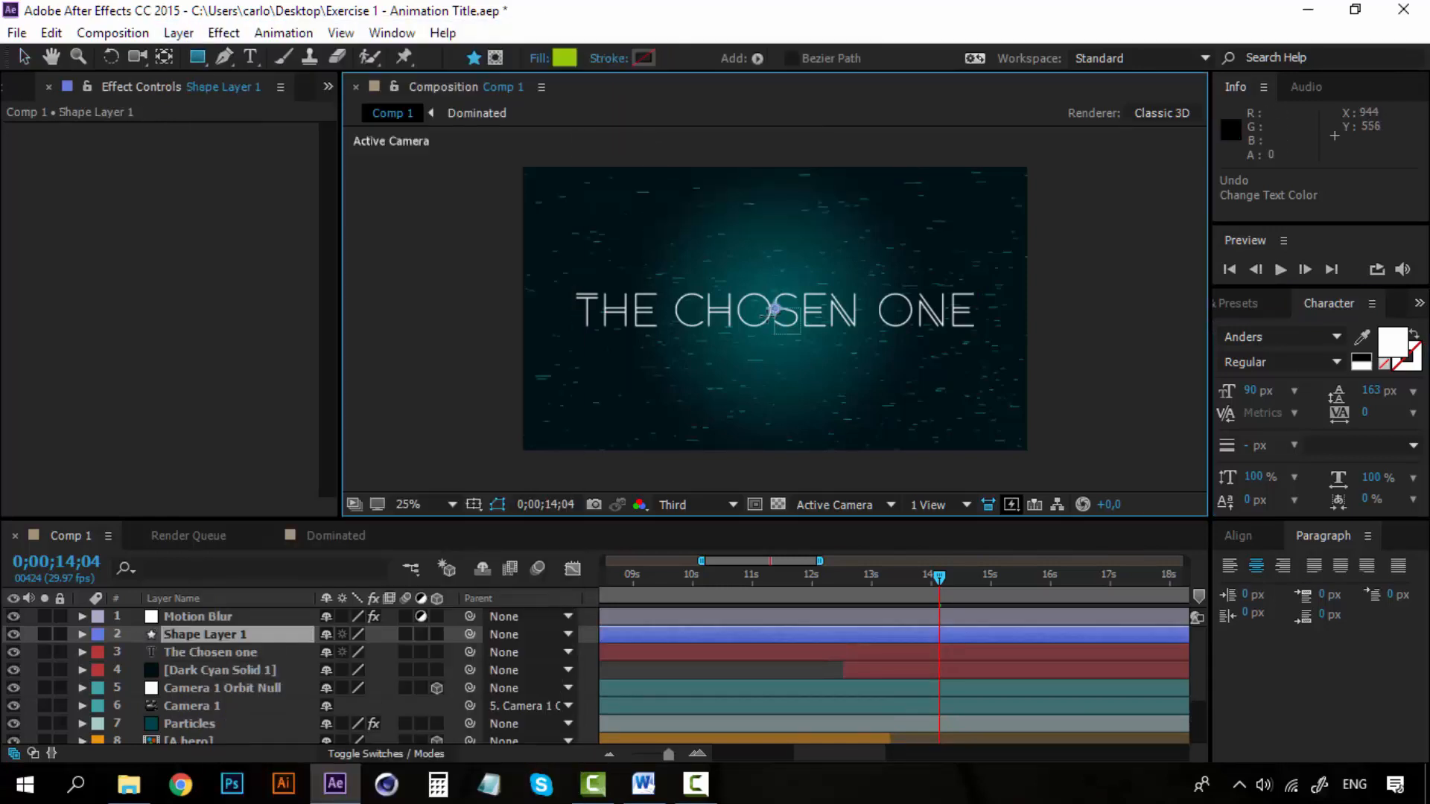
{"action": "key", "text": "period"}
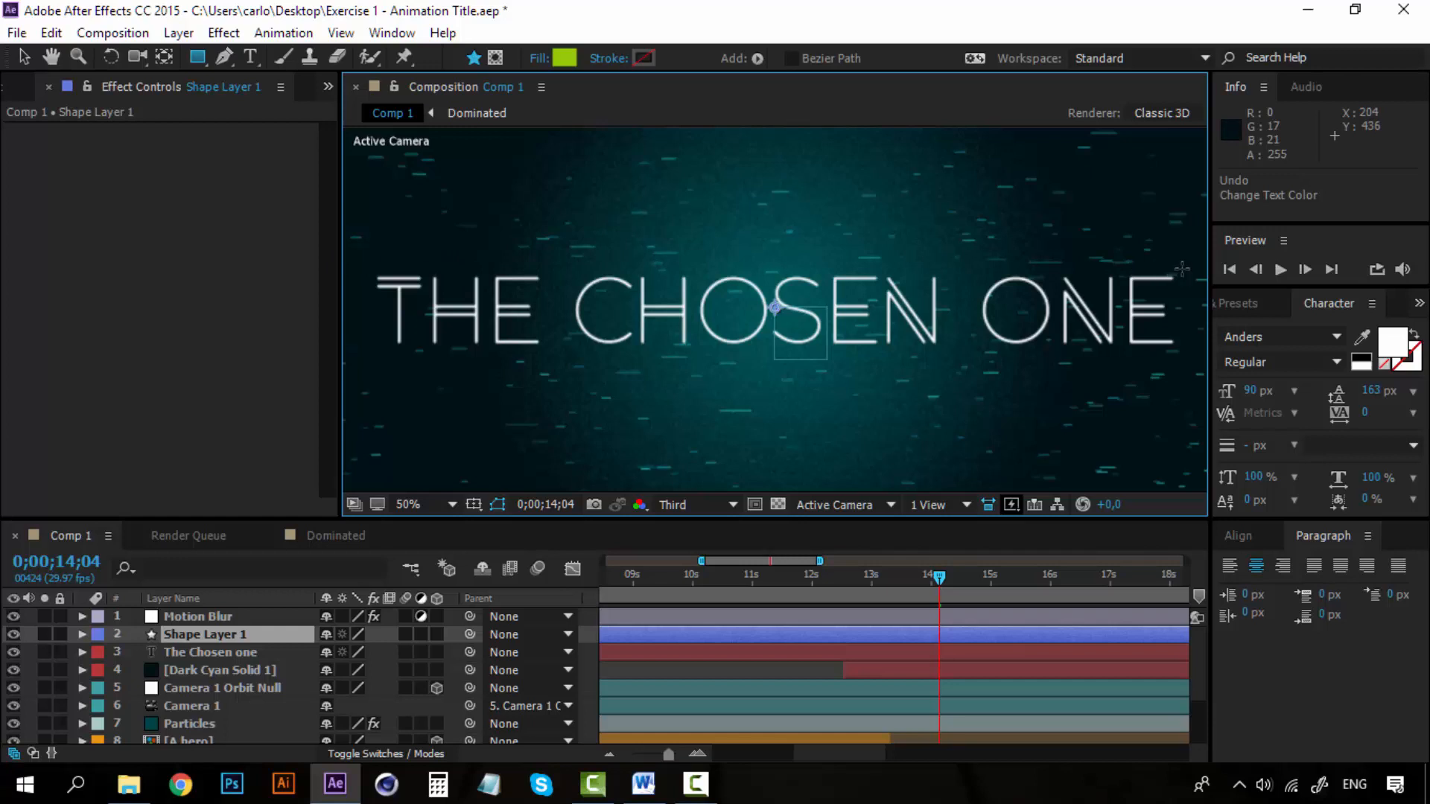
{"action": "left_click_drag", "start_coordinate": [1175, 264], "coordinate": [1169, 257]}
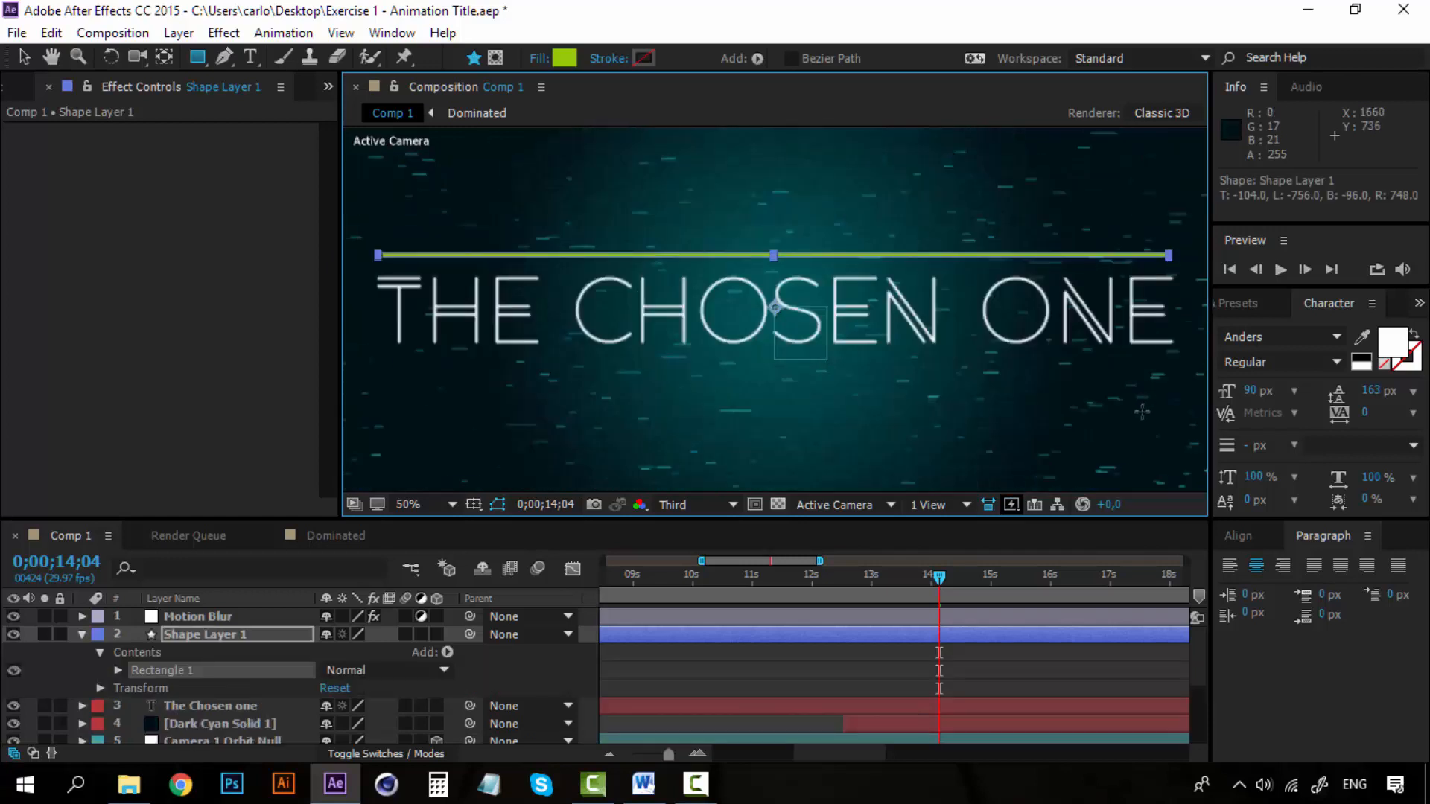
{"action": "left_click", "coordinate": [560, 58]}
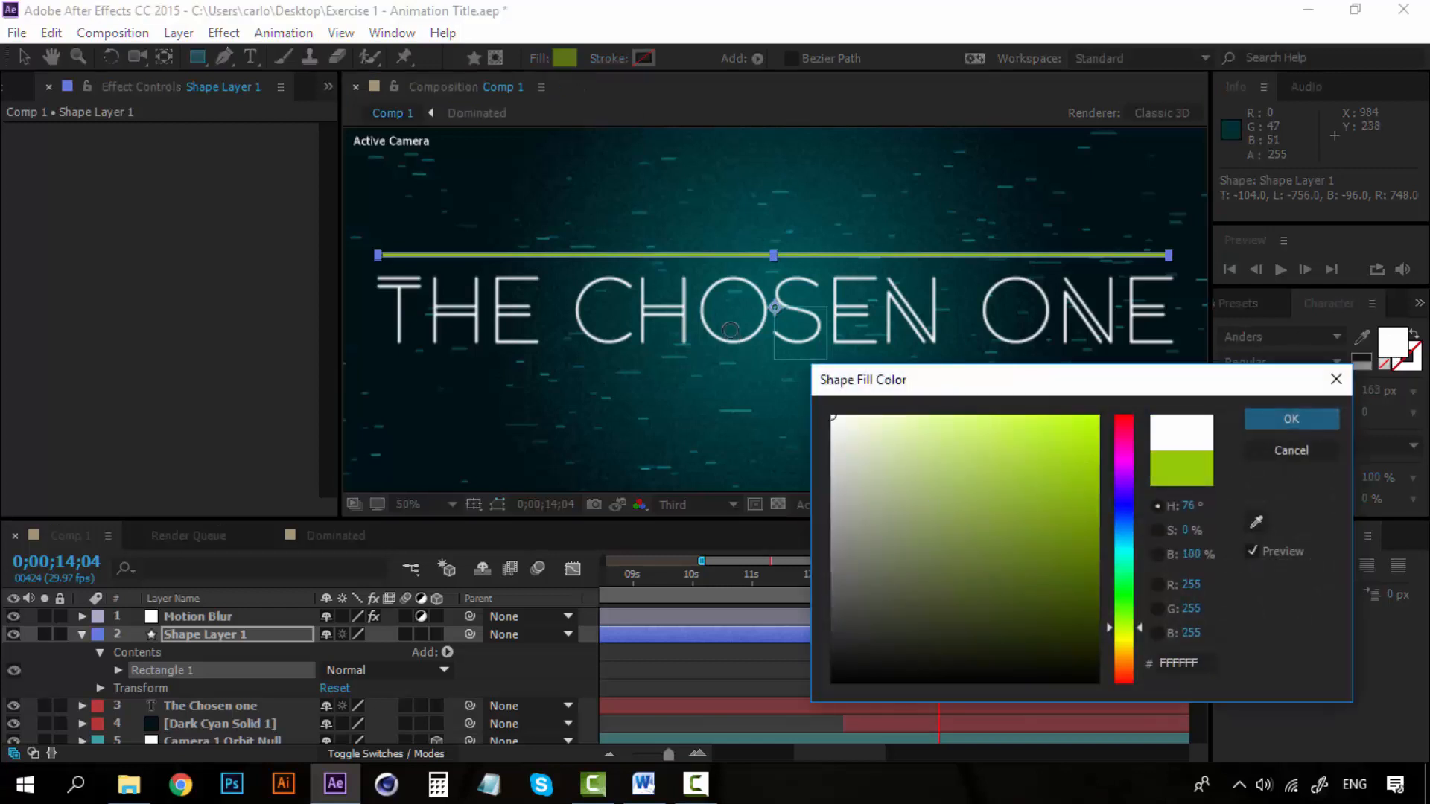
{"action": "left_click", "coordinate": [1322, 415]}
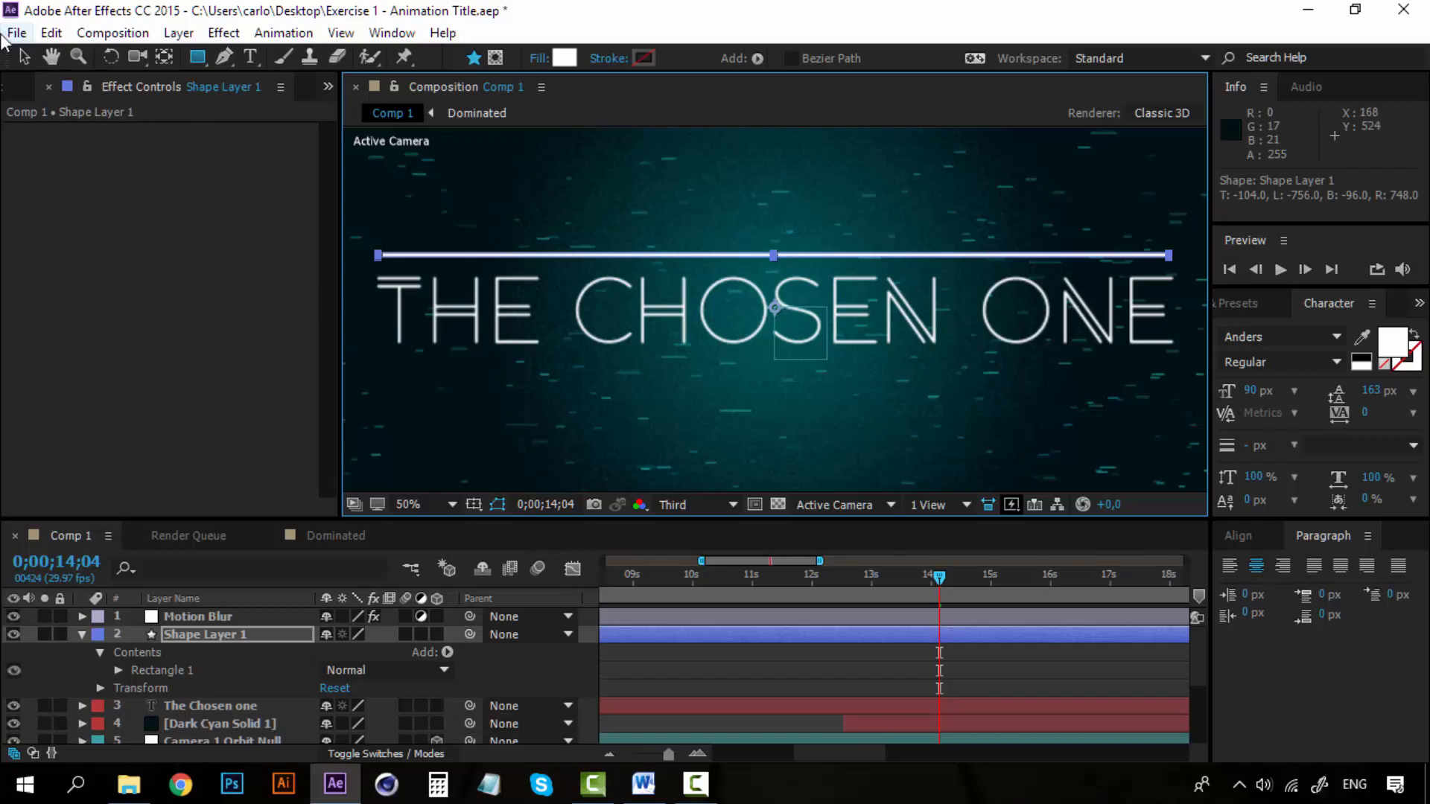
Try to stretch the white bar slightly at its right end, and undo the scaling.
{"action": "left_click", "coordinate": [24, 56]}
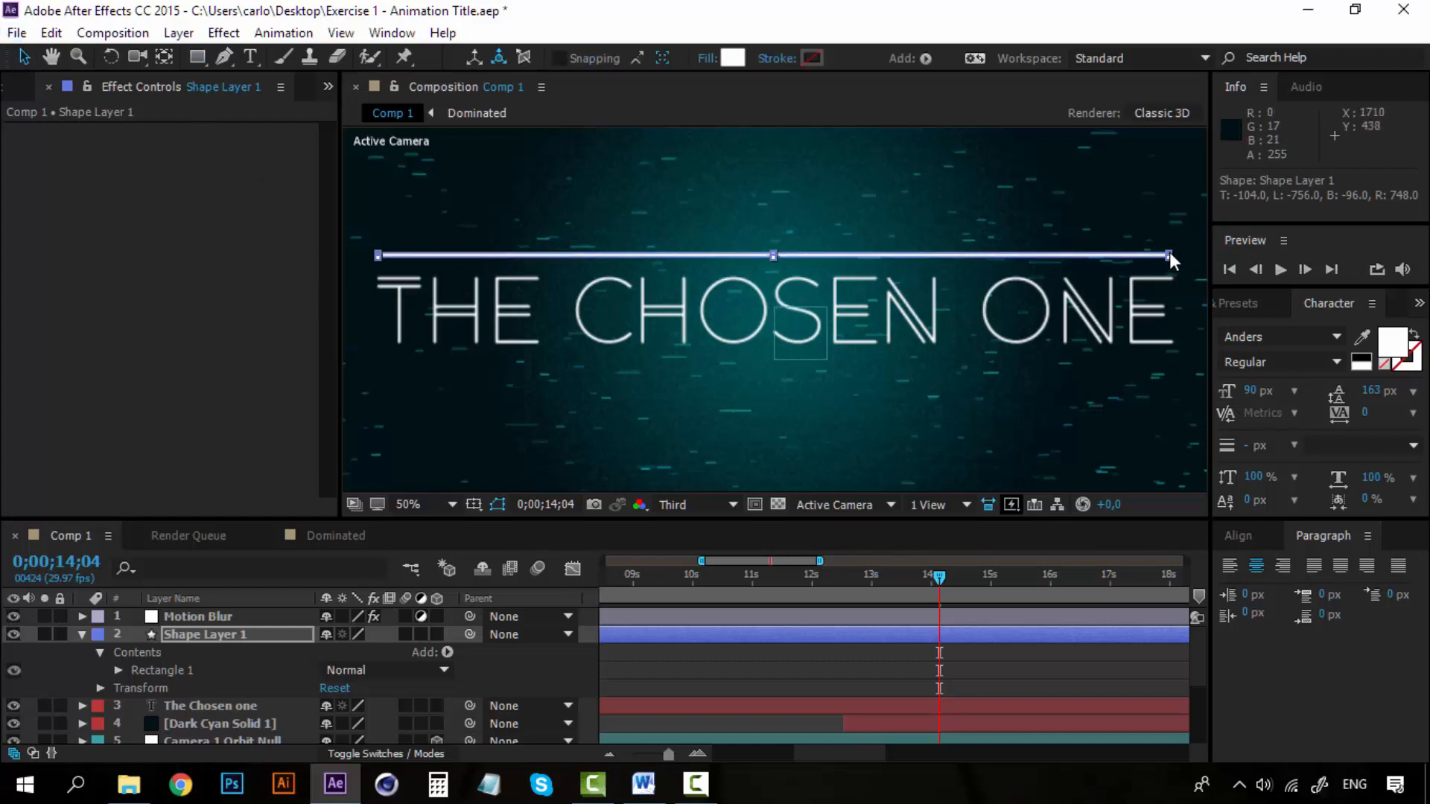
{"action": "left_click", "coordinate": [1171, 257]}
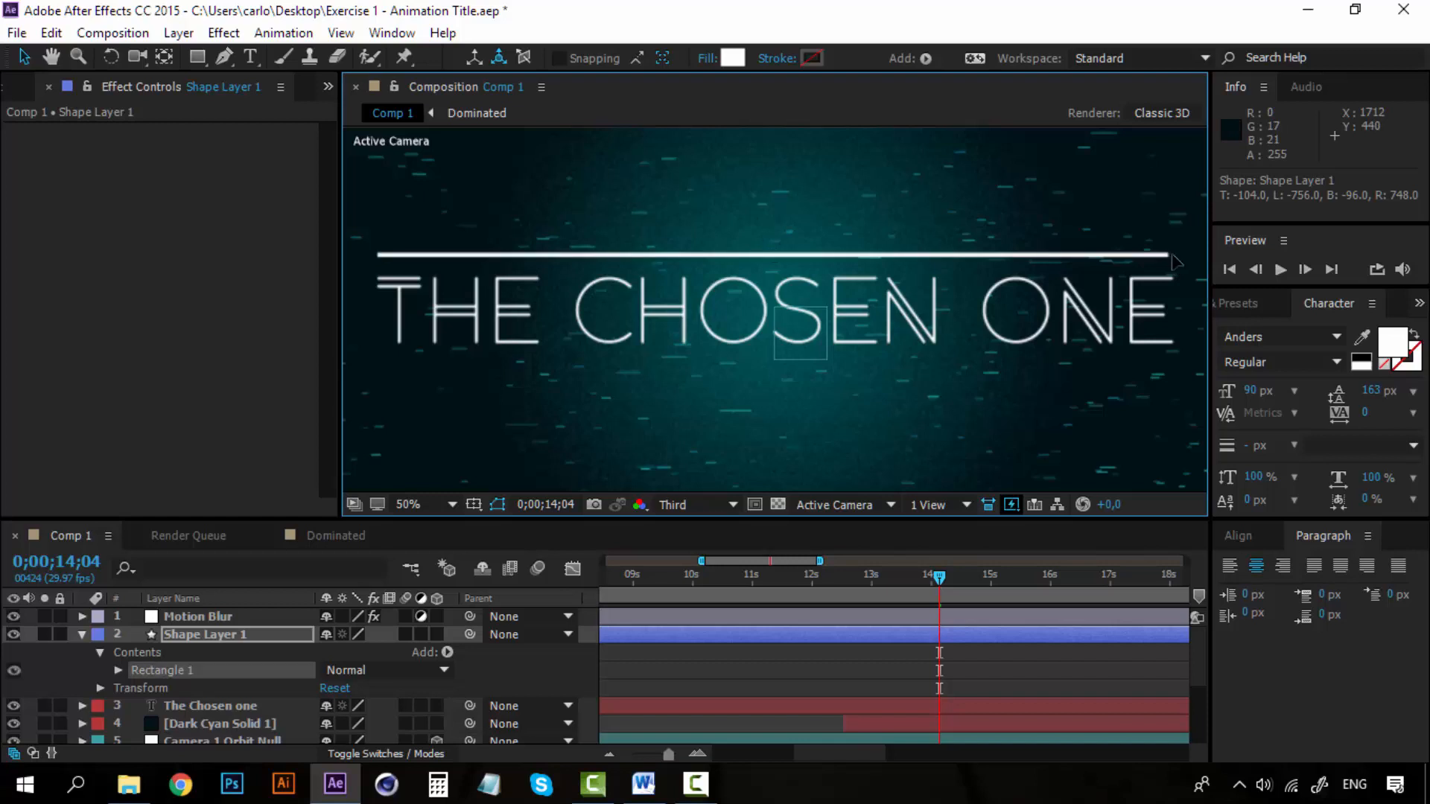
{"action": "left_click_drag", "start_coordinate": [1172, 255], "coordinate": [1174, 255]}
{"action": "key", "text": "ctrl+z"}
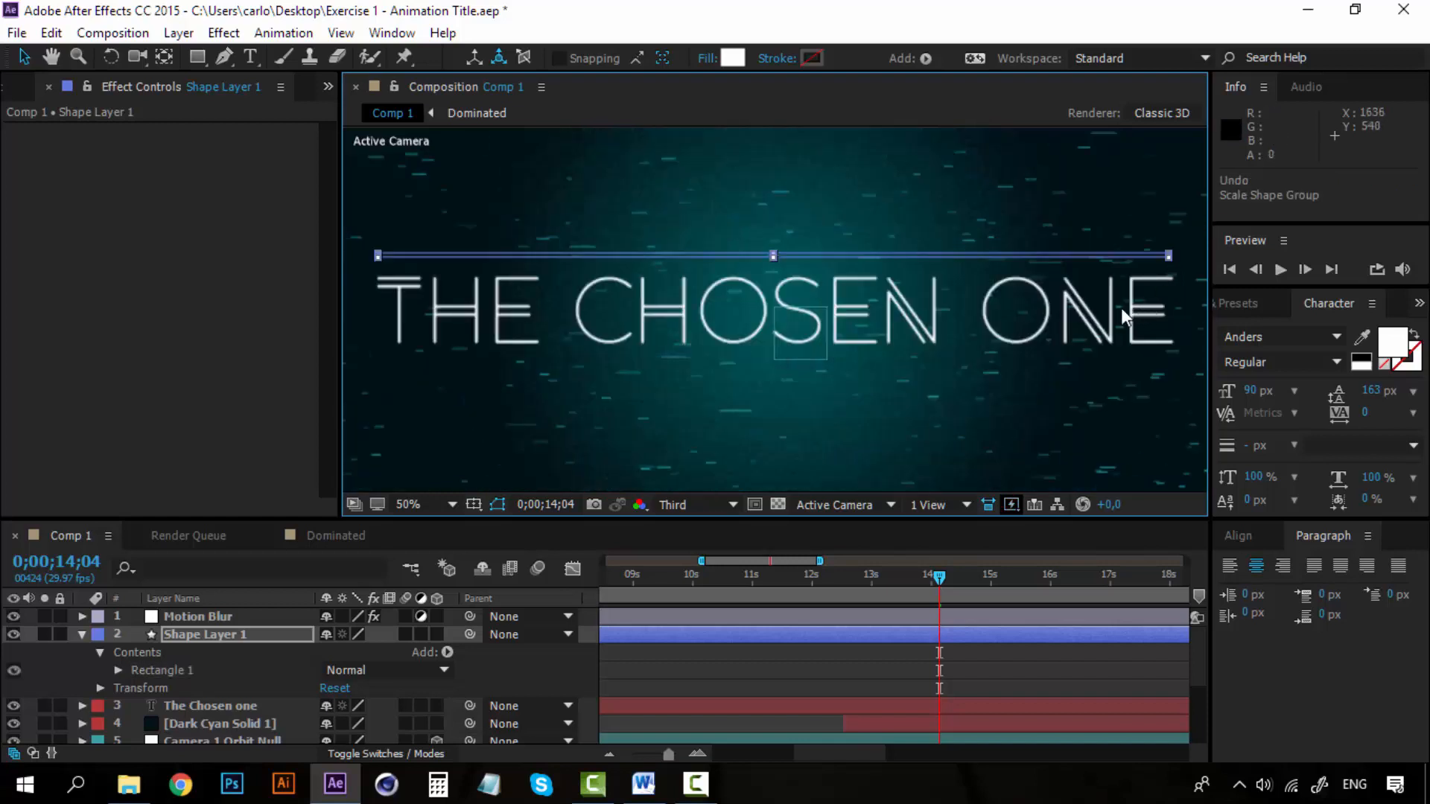
Duplicate the white bar's shape layer and move the copy 212 px down to just below the title.
{"action": "left_click", "coordinate": [113, 667]}
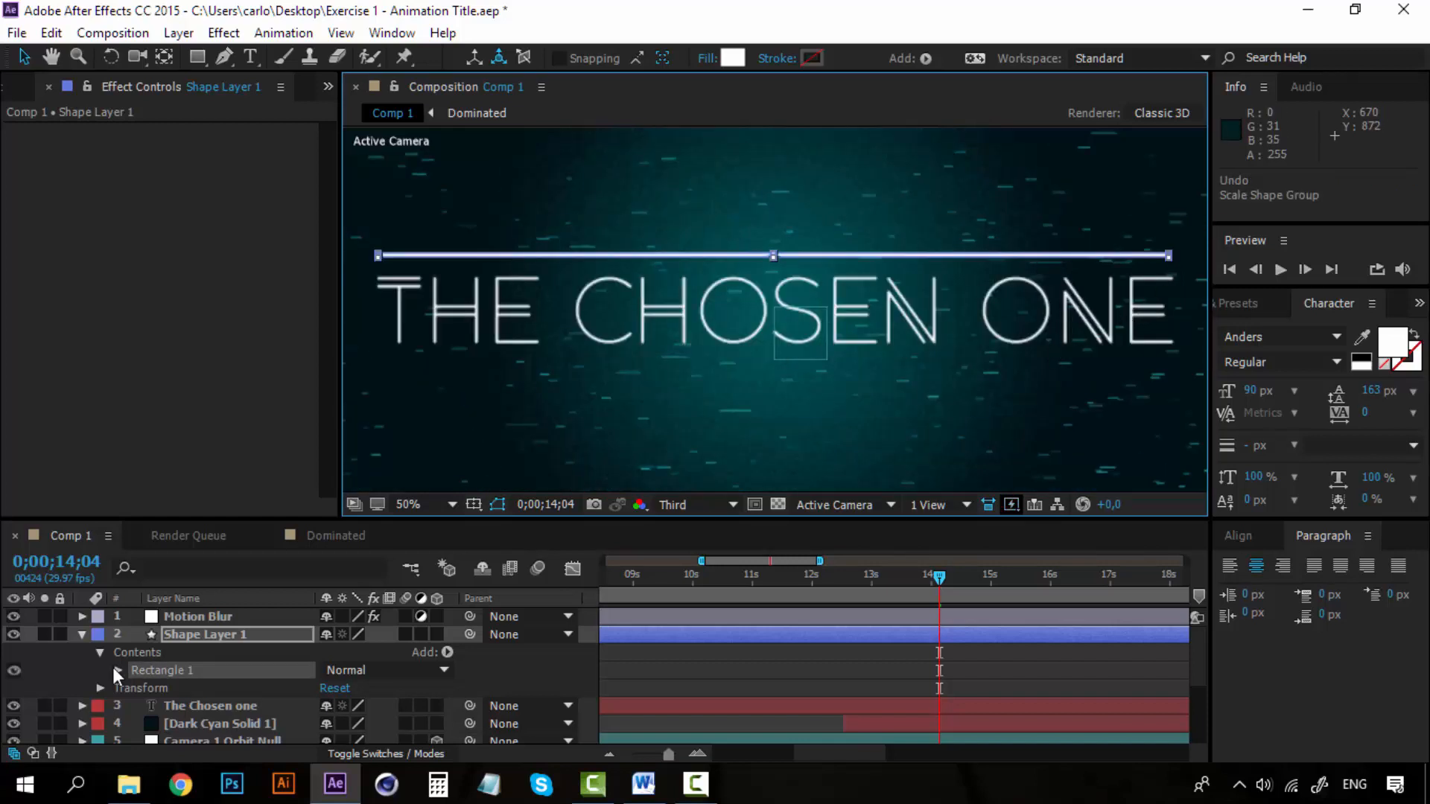
{"action": "left_click", "coordinate": [181, 634]}
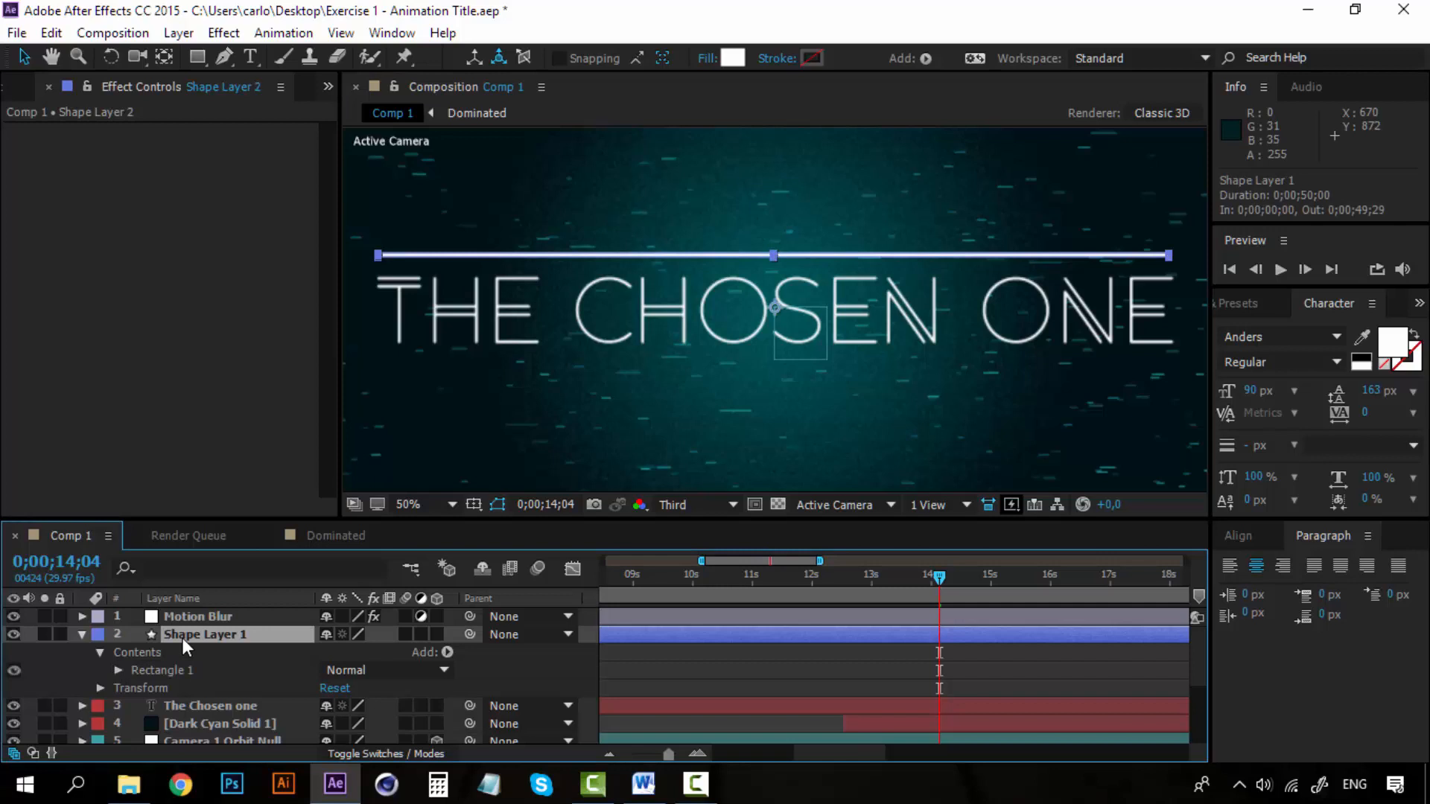
{"action": "key", "text": "ctrl+d"}
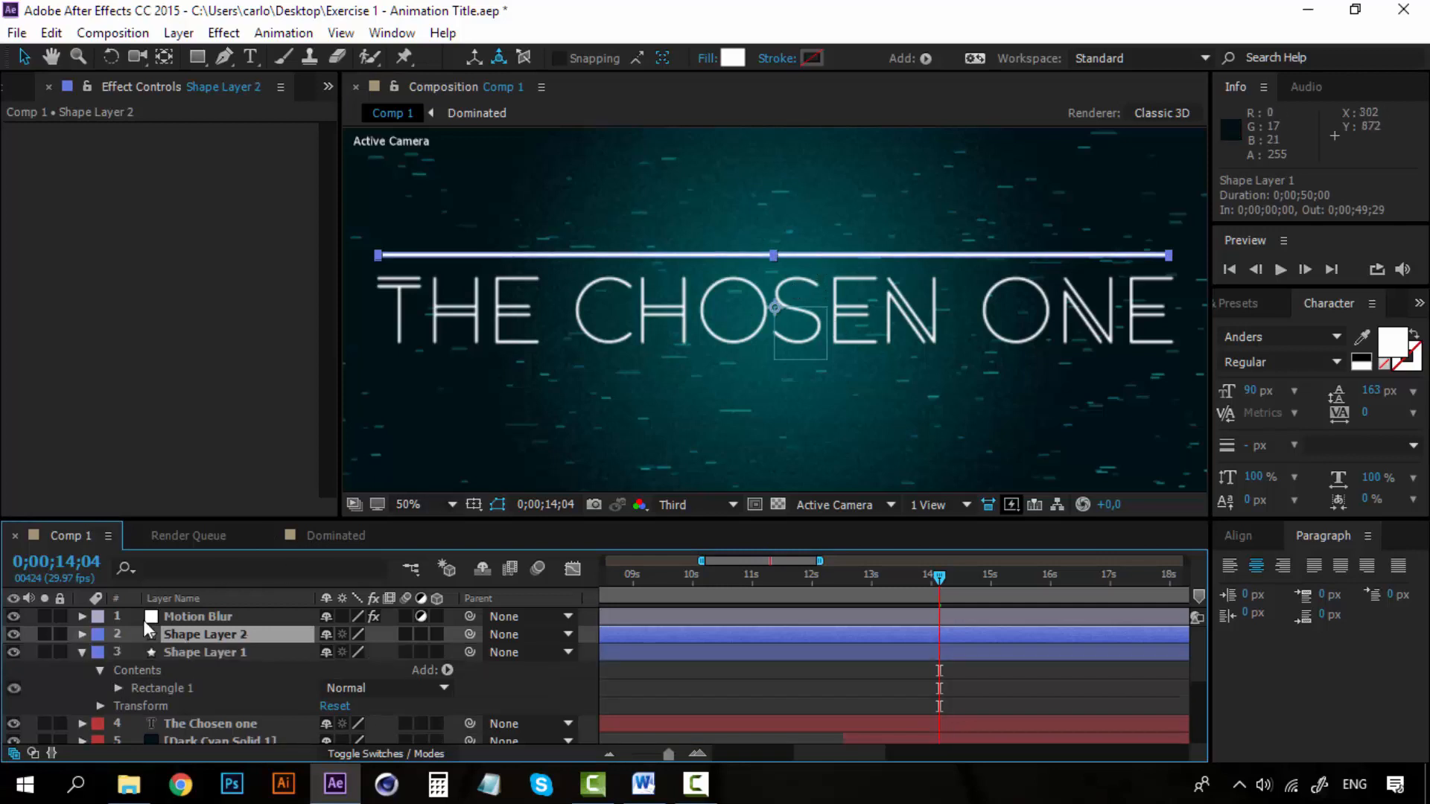
{"action": "left_click", "coordinate": [82, 655]}
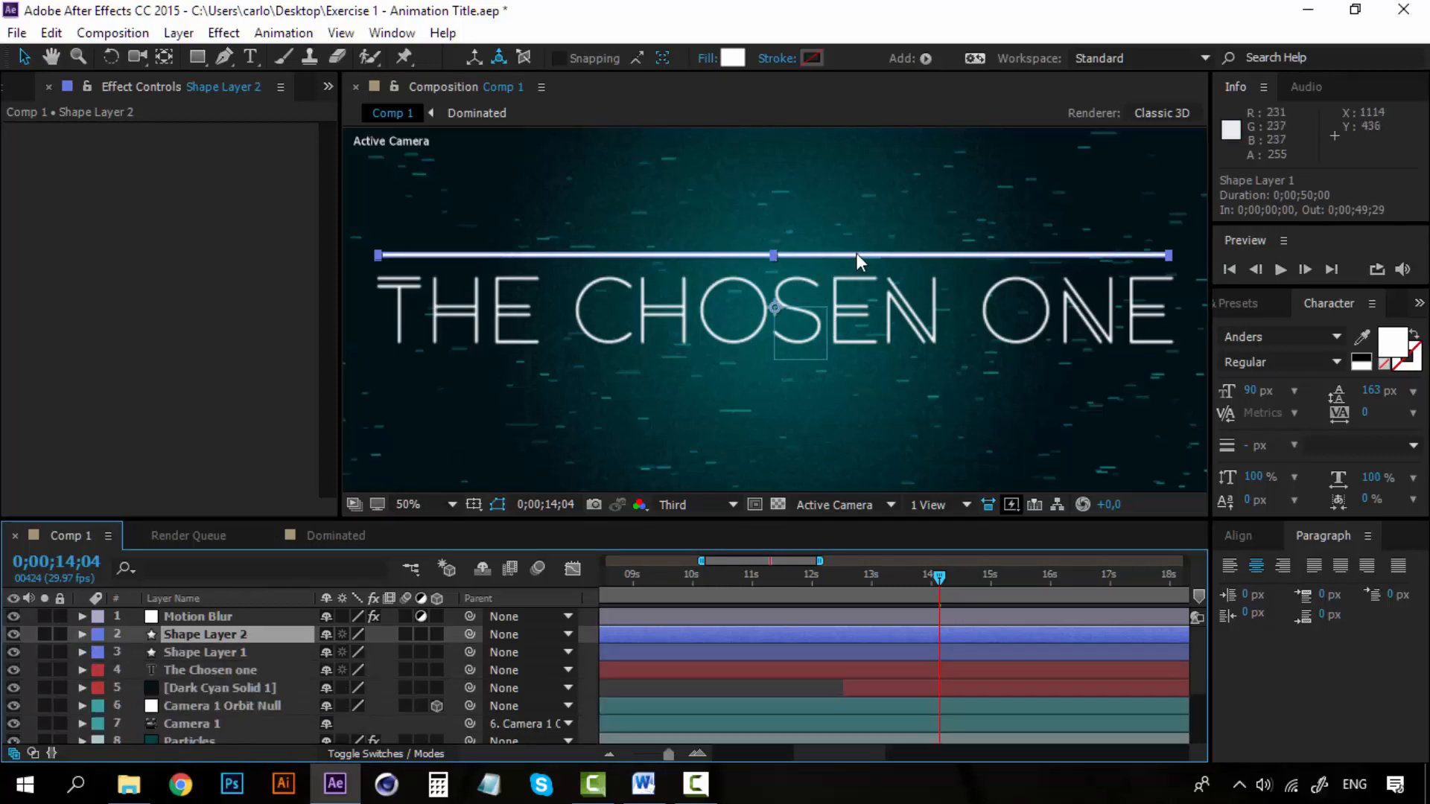
{"action": "left_click_drag", "start_coordinate": [858, 253], "coordinate": [861, 366]}
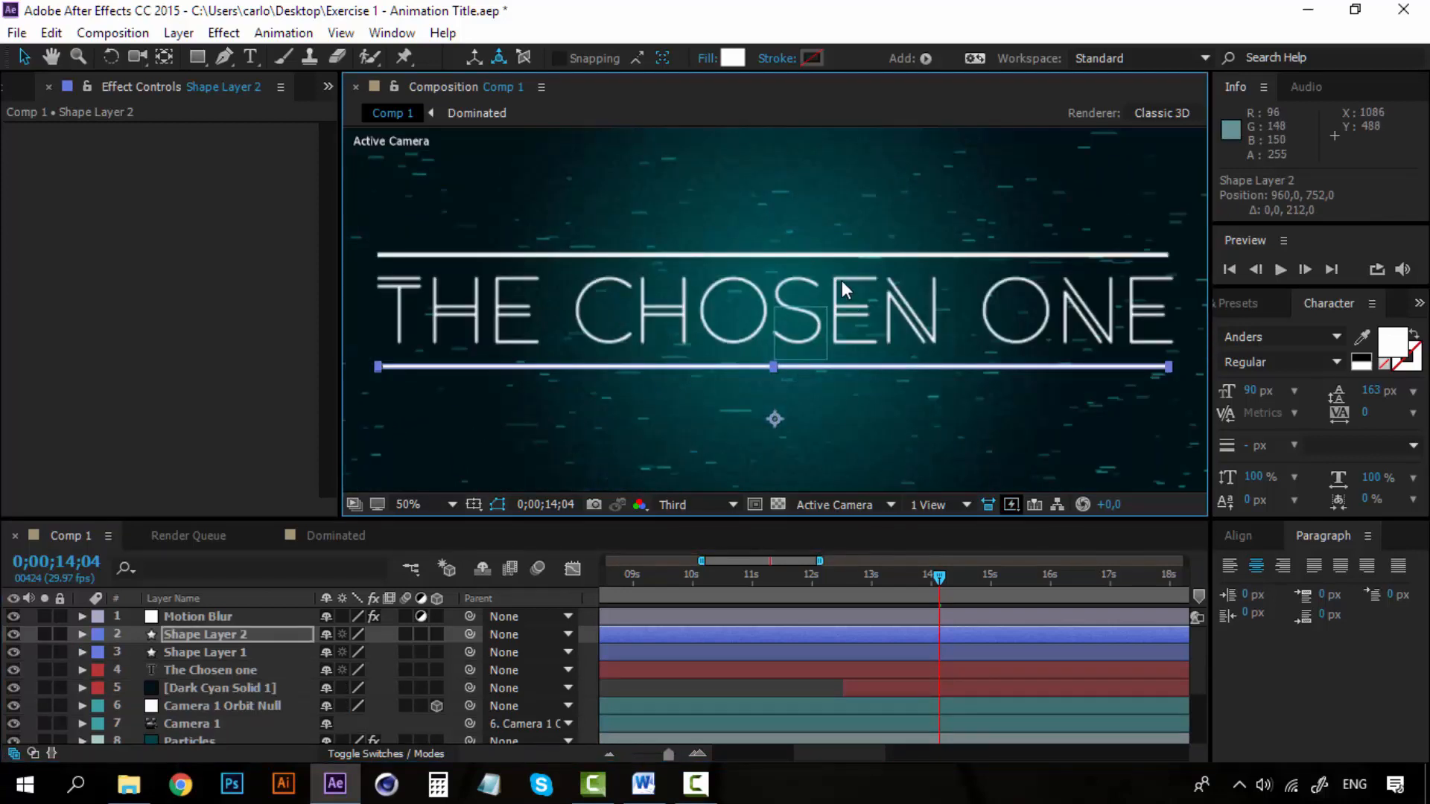
{"action": "key", "text": "comma"}
{"action": "key", "text": "ctrl+shift+a"}
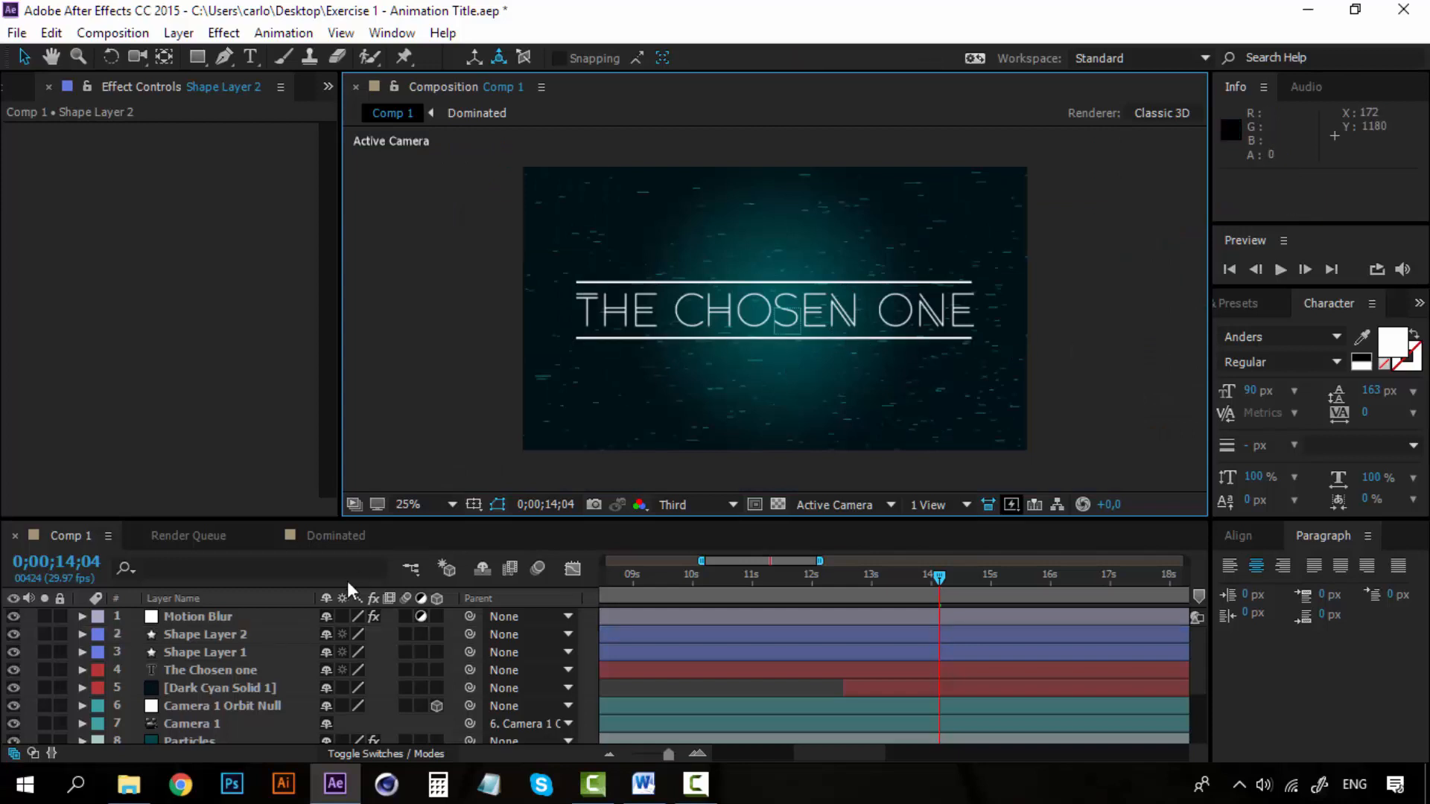
Change the label color of both shape layers and the title text layer to Pink.
{"action": "left_click", "coordinate": [213, 634]}
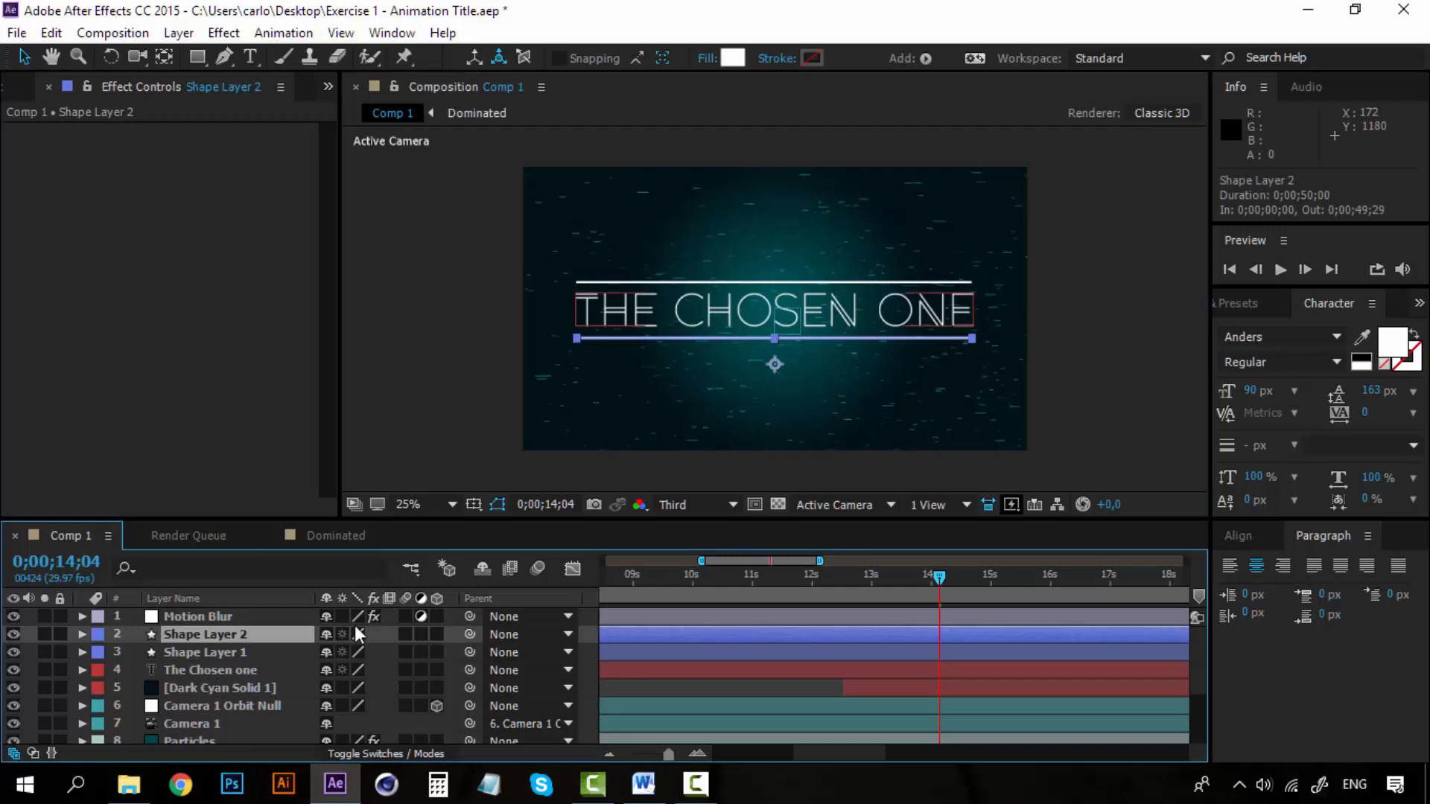
{"action": "left_click", "coordinate": [1069, 368]}
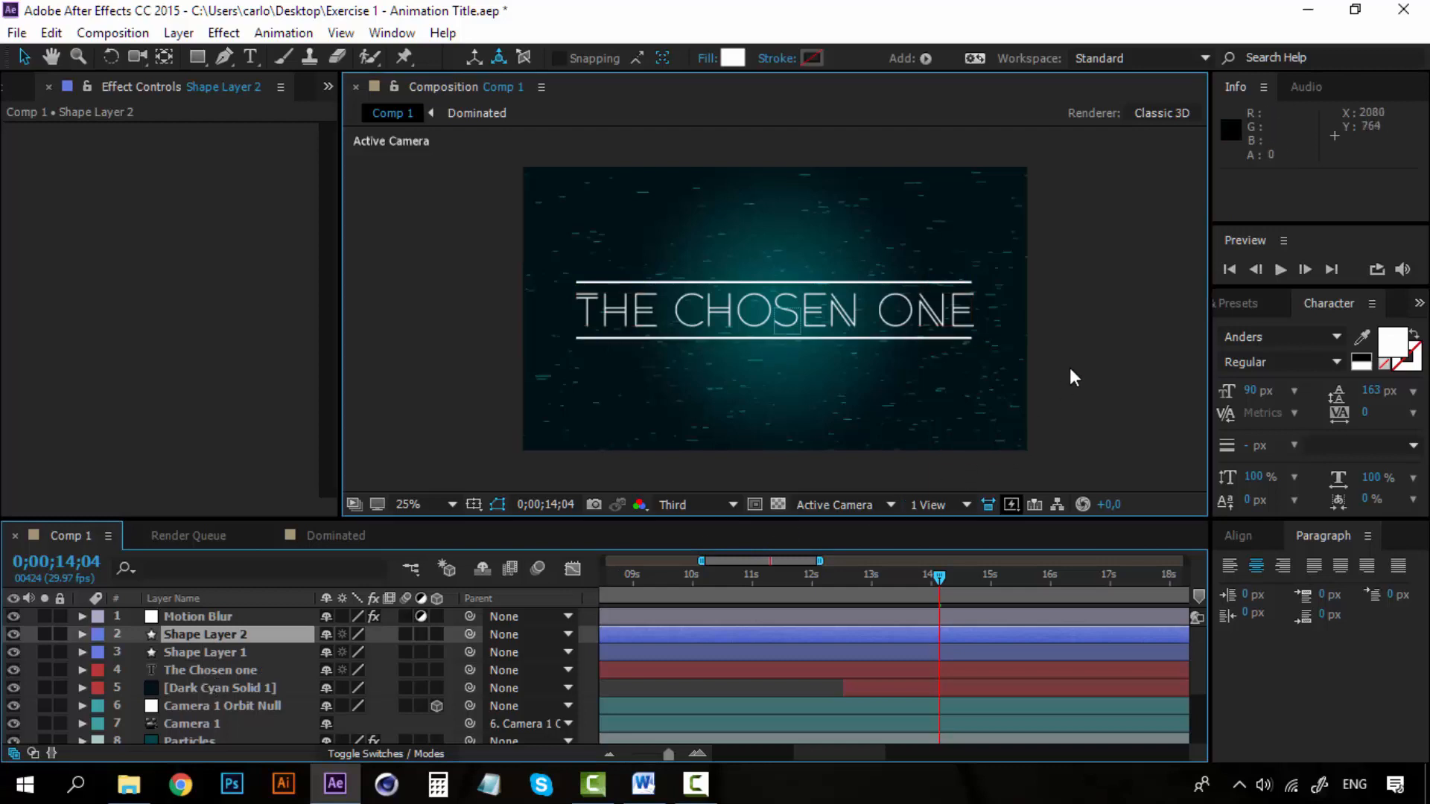
{"action": "left_click", "coordinate": [186, 667], "text": "shift"}
{"action": "left_click", "coordinate": [93, 635]}
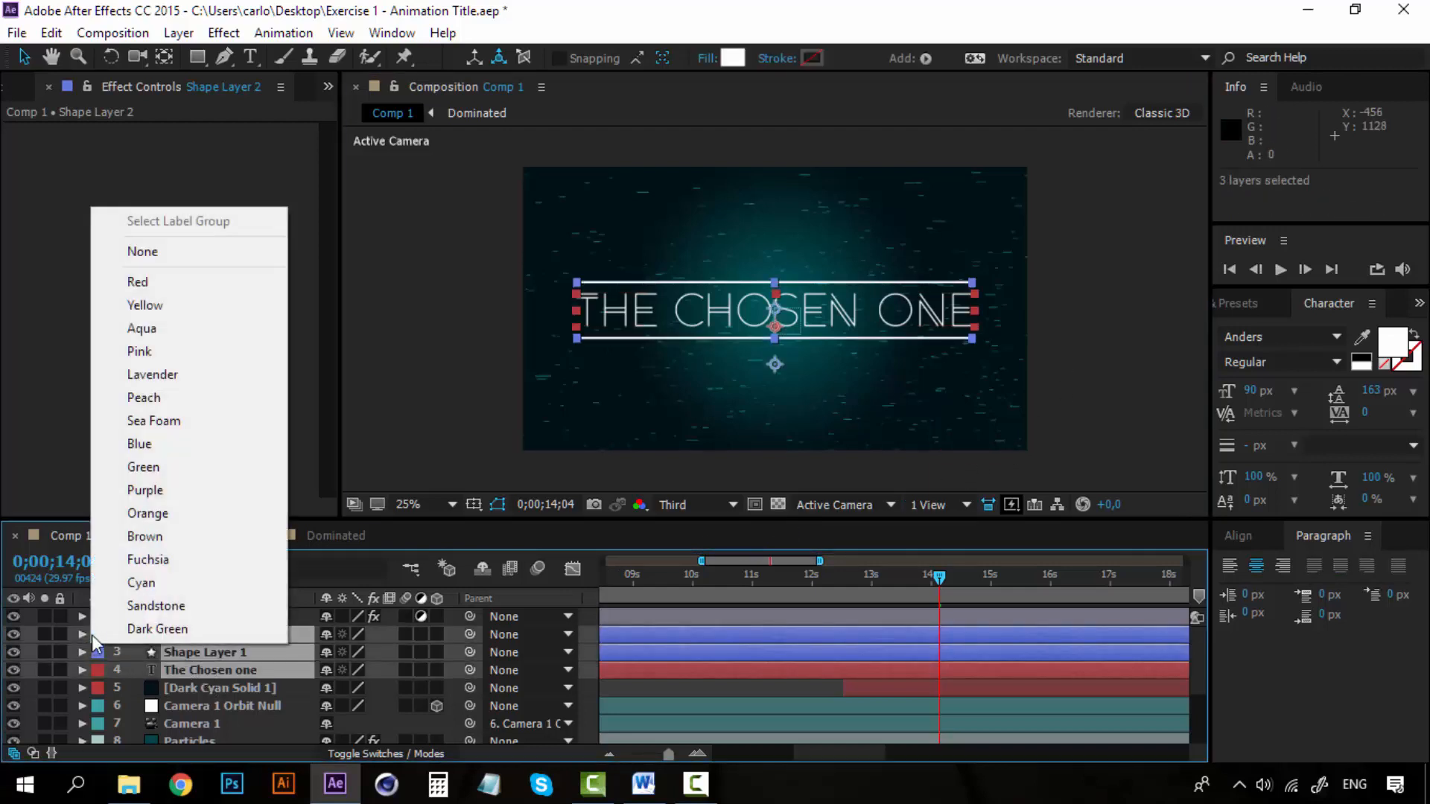
{"action": "left_click", "coordinate": [181, 351]}
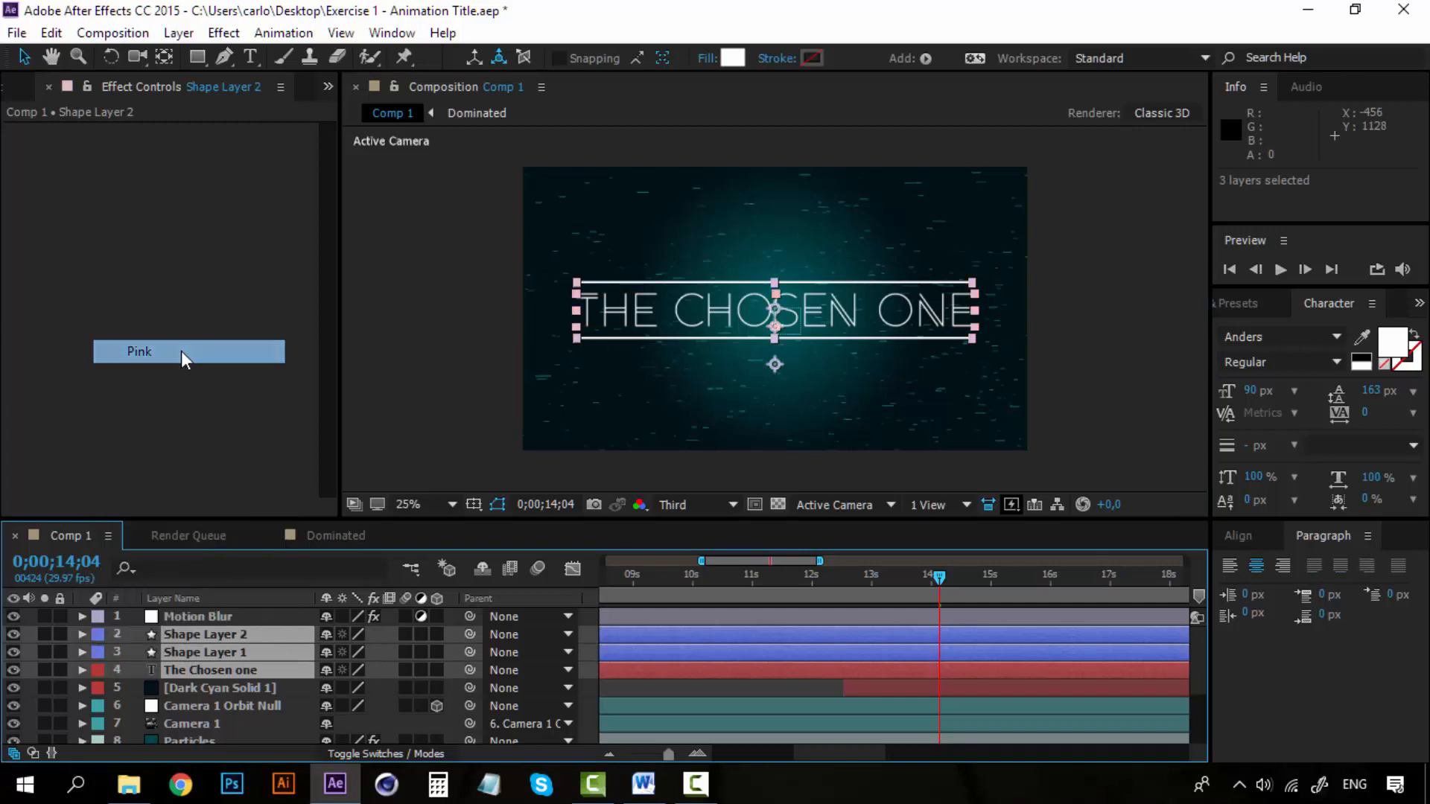
{"action": "left_click", "coordinate": [226, 688]}
{"action": "left_click", "coordinate": [1091, 396]}
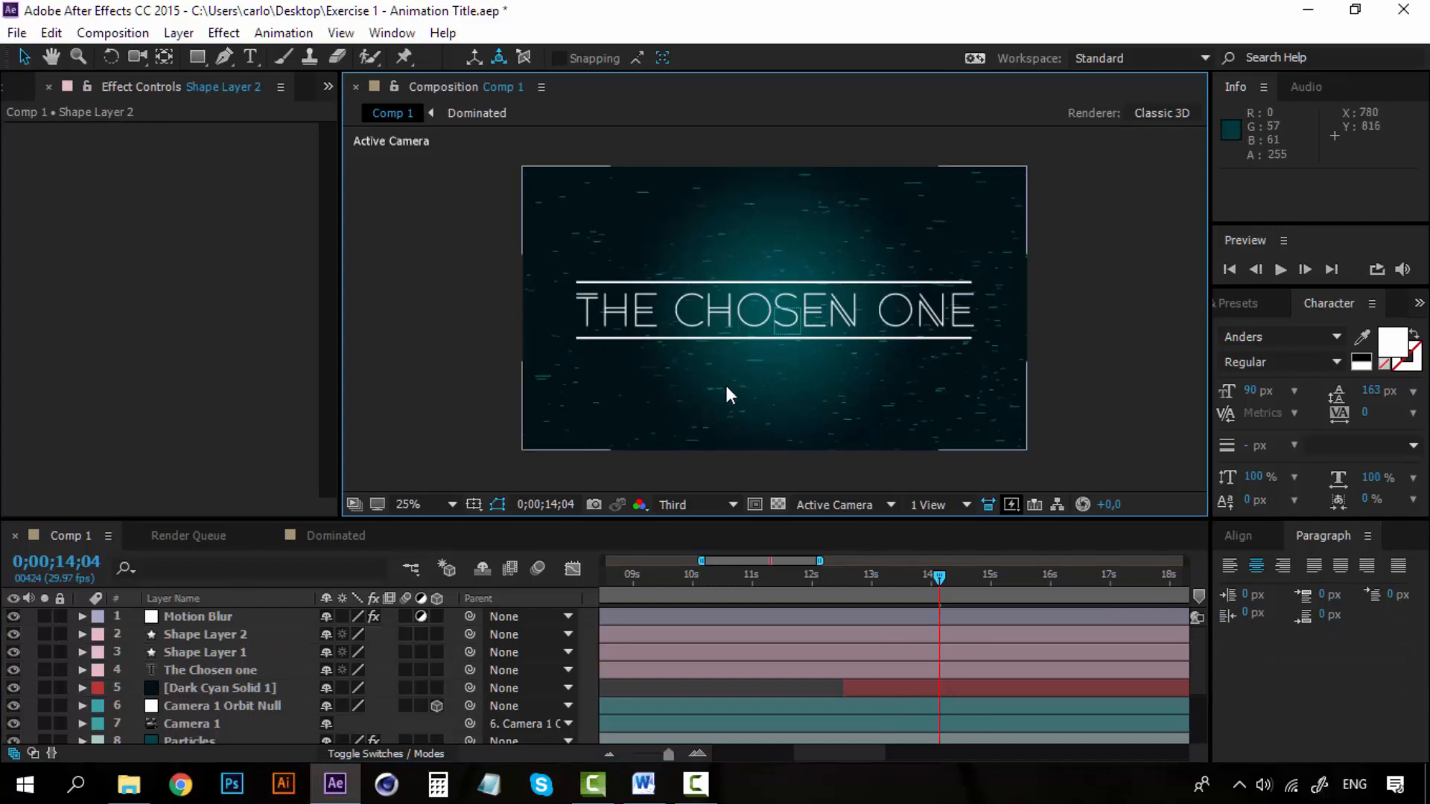
Pre-compose the two bar layers and the title text layer into a composition named "Movie Title".
{"action": "left_click", "coordinate": [223, 636]}
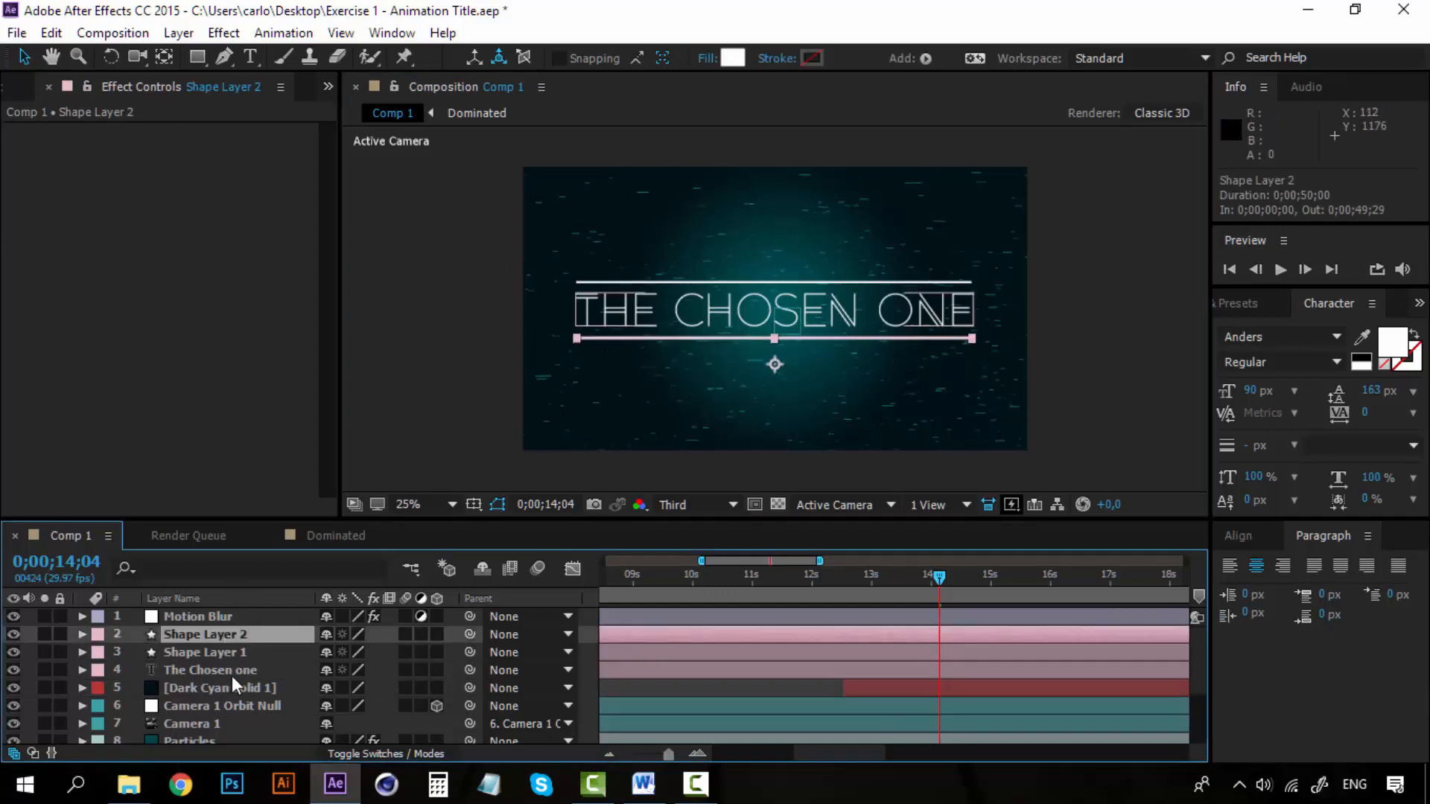
{"action": "left_click", "coordinate": [233, 671], "text": "shift"}
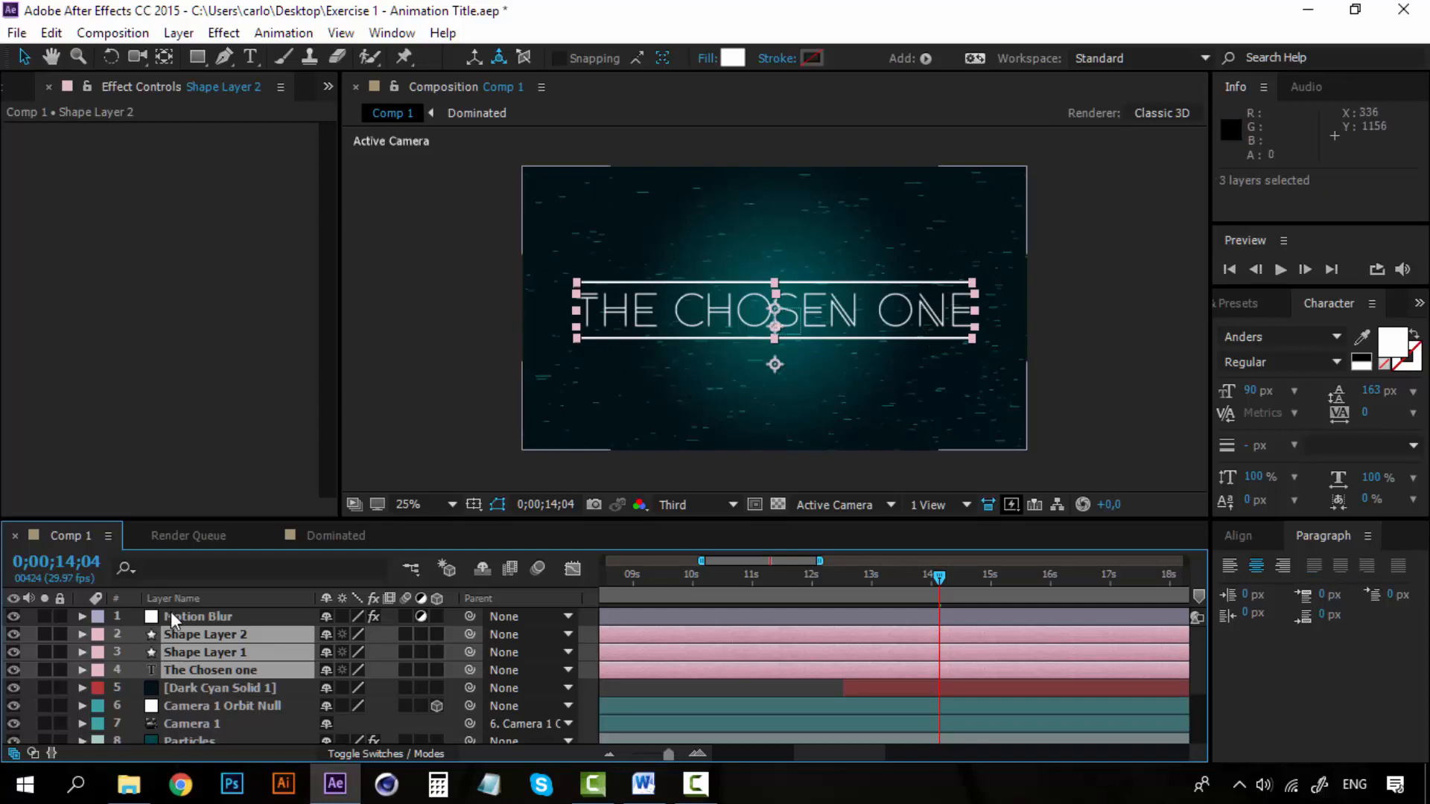
{"action": "right_click", "coordinate": [209, 659]}
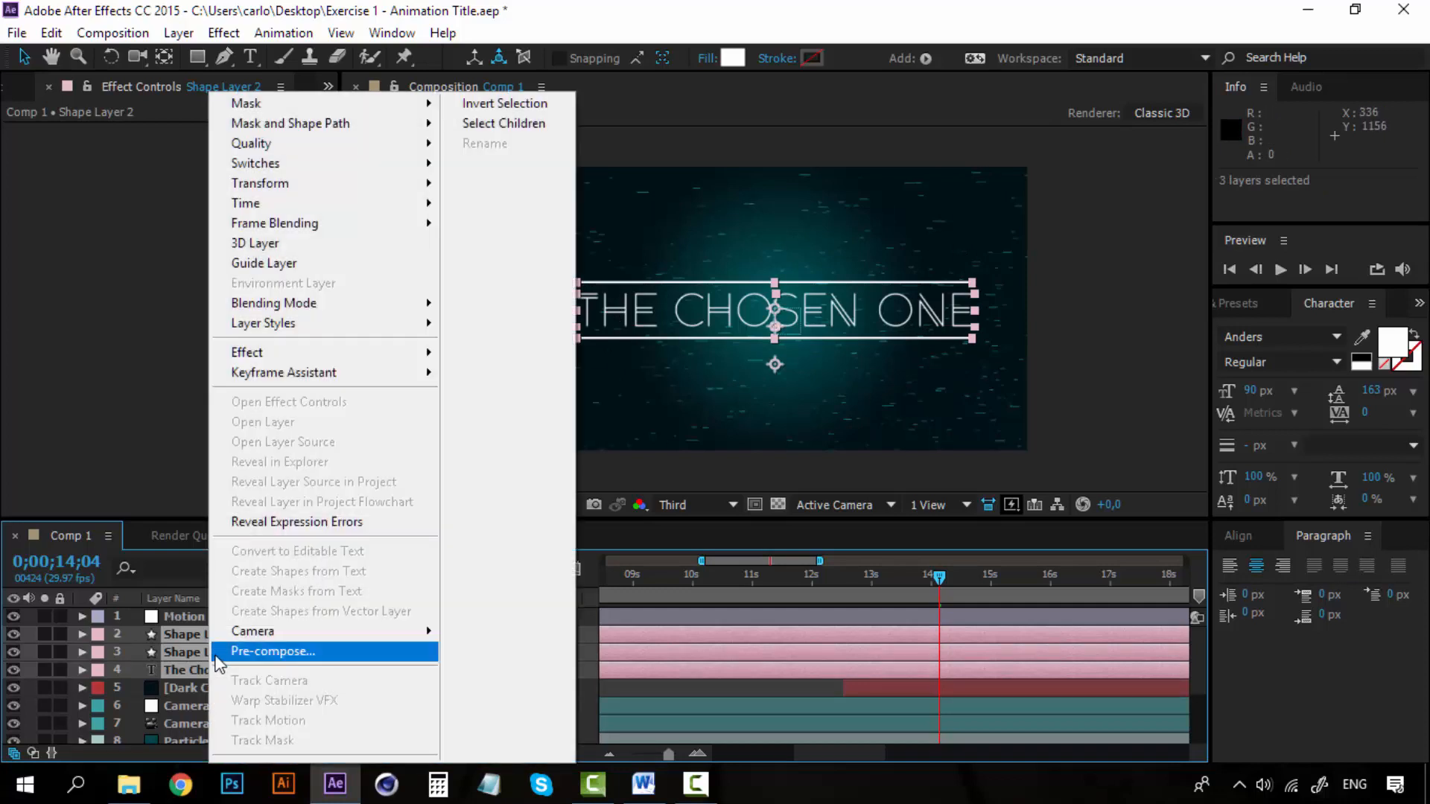
{"action": "left_click", "coordinate": [252, 653]}
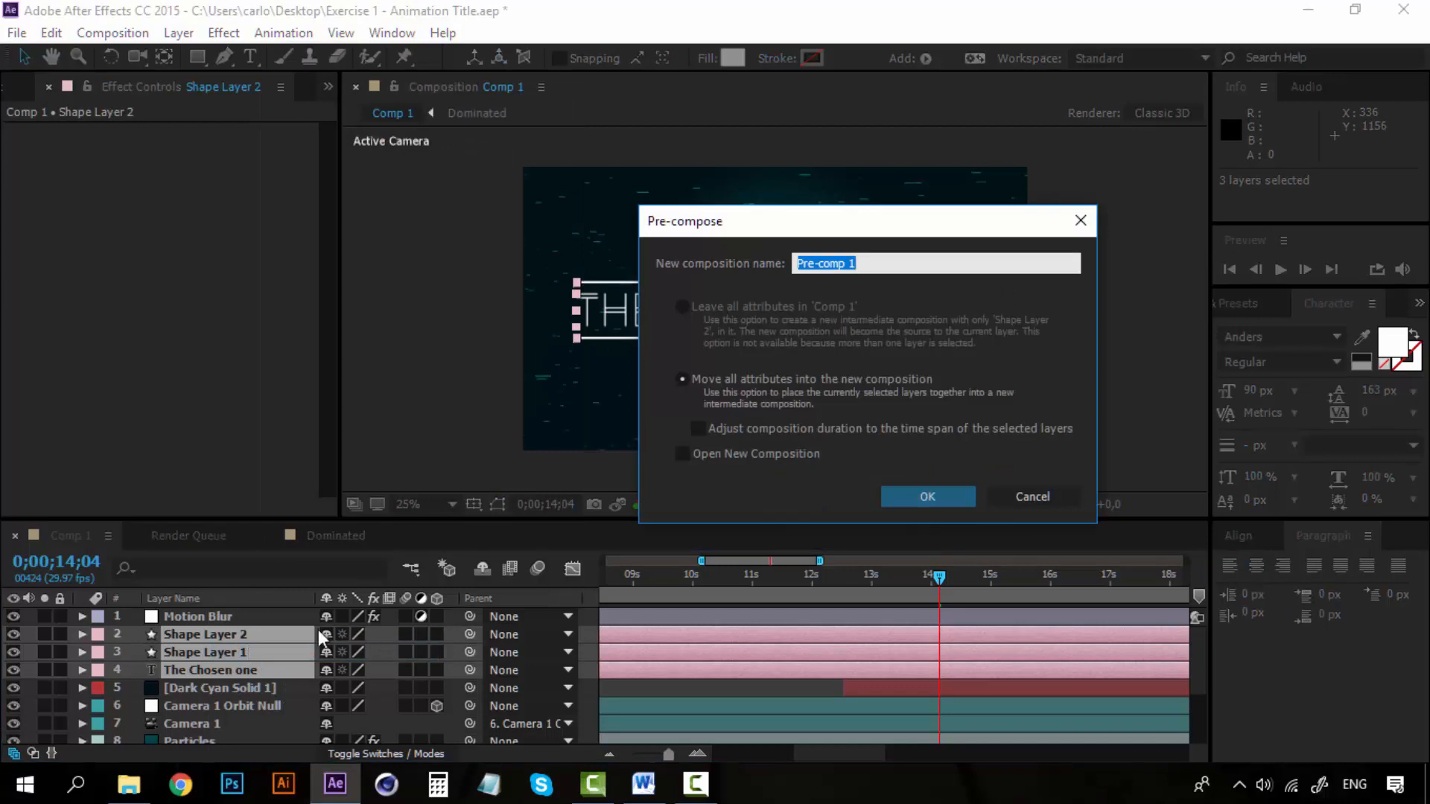
{"action": "type", "text": "Movie Title"}
{"action": "left_click", "coordinate": [905, 494]}
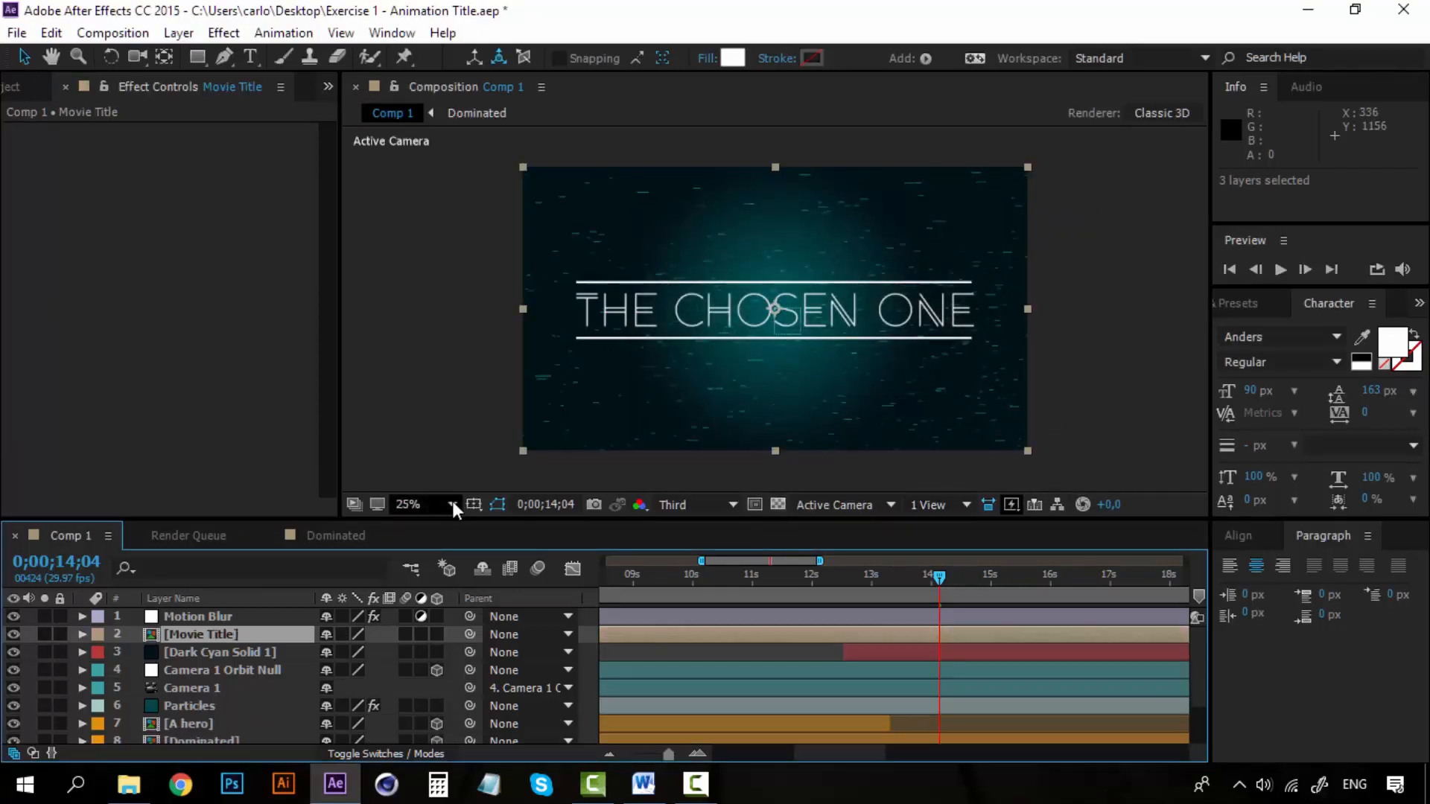
Trim the start of the Movie Title layer to 0;00;14;04 and apply the Glow effect to it.
{"action": "left_click", "coordinate": [209, 634]}
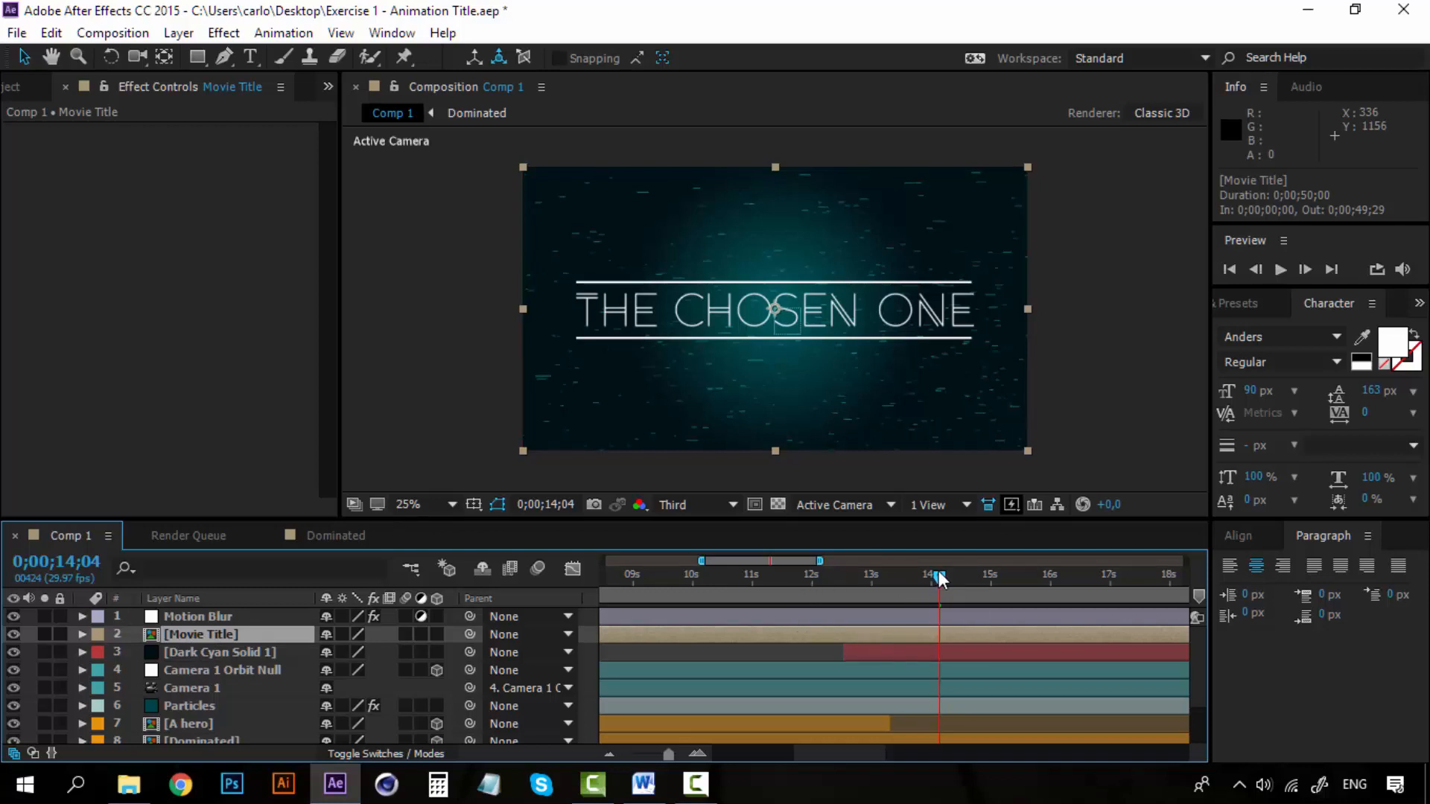
{"action": "key", "text": "alt+bracketleft"}
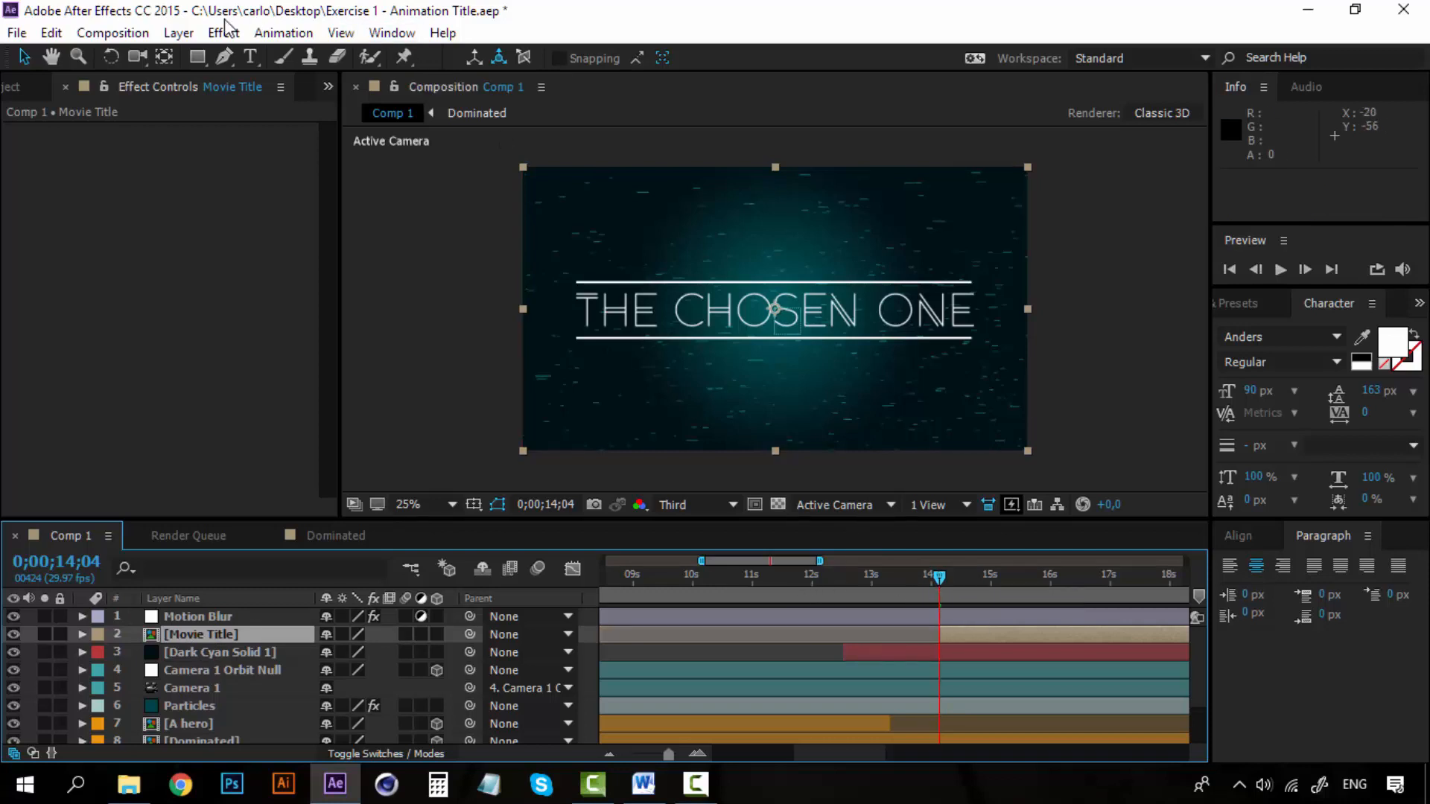
{"action": "left_click", "coordinate": [223, 33]}
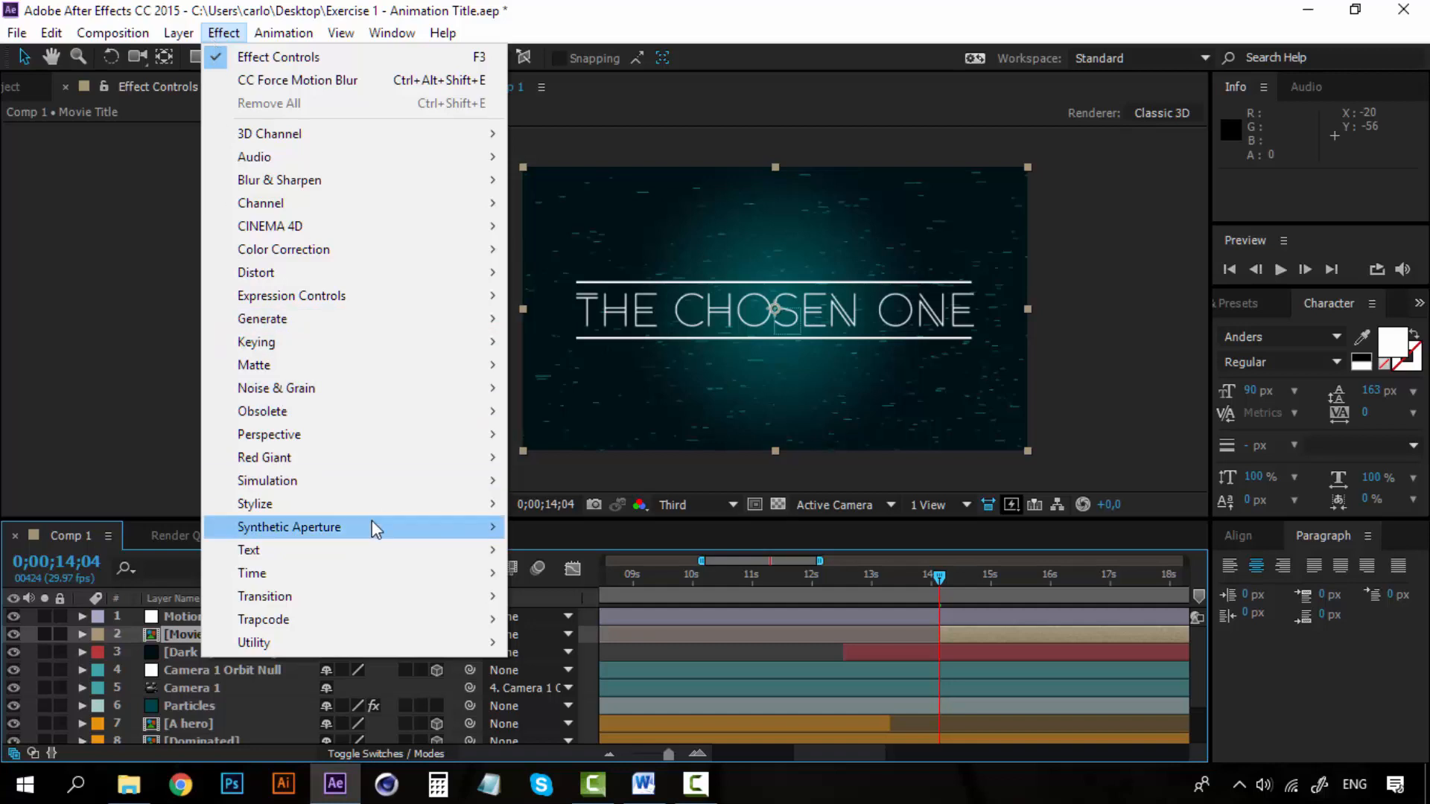
{"action": "mouse_move", "coordinate": [390, 502]}
{"action": "left_click", "coordinate": [584, 597]}
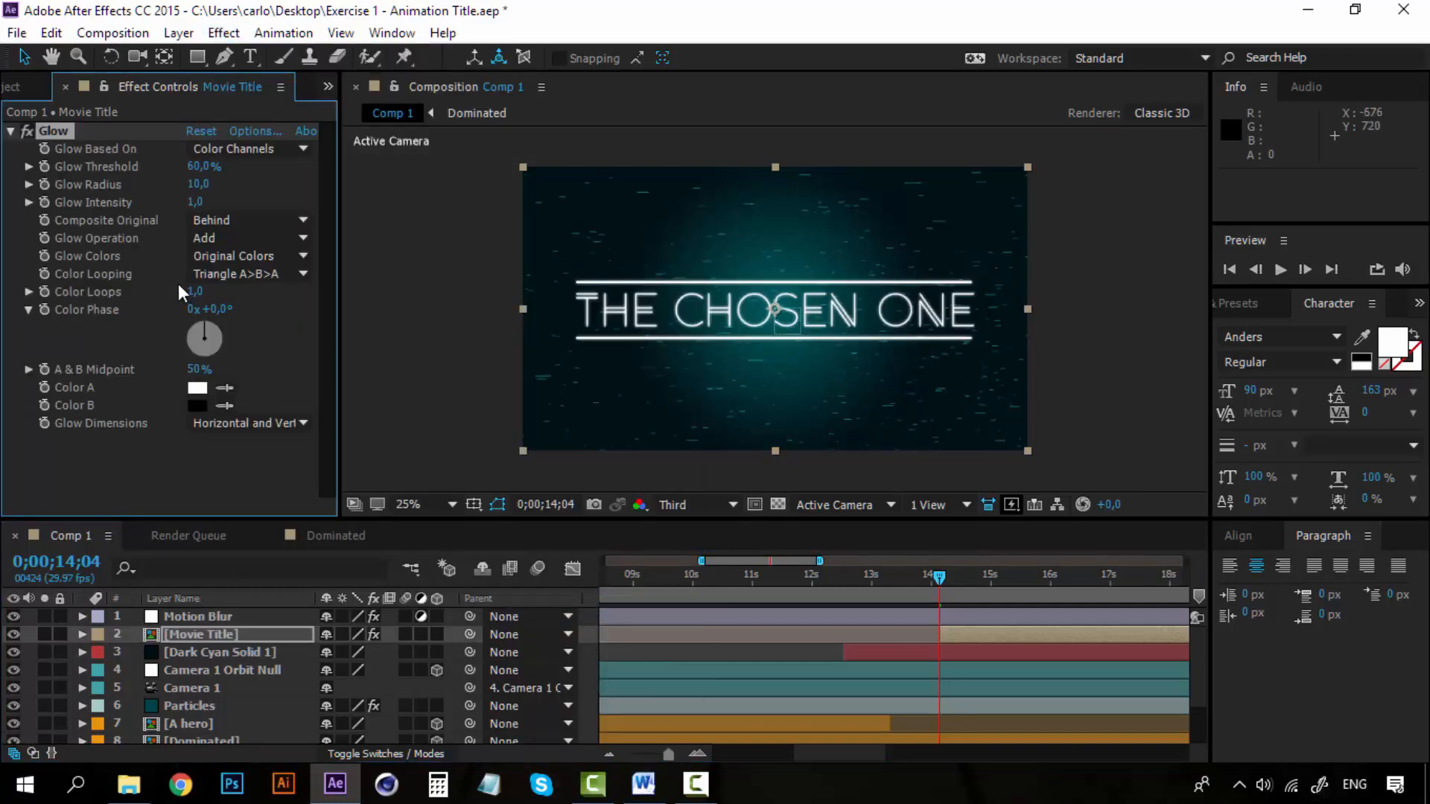
Set the Glow effect to use A & B Colors, with Color A as bright cyan, 00FFF0.
{"action": "left_click", "coordinate": [276, 259]}
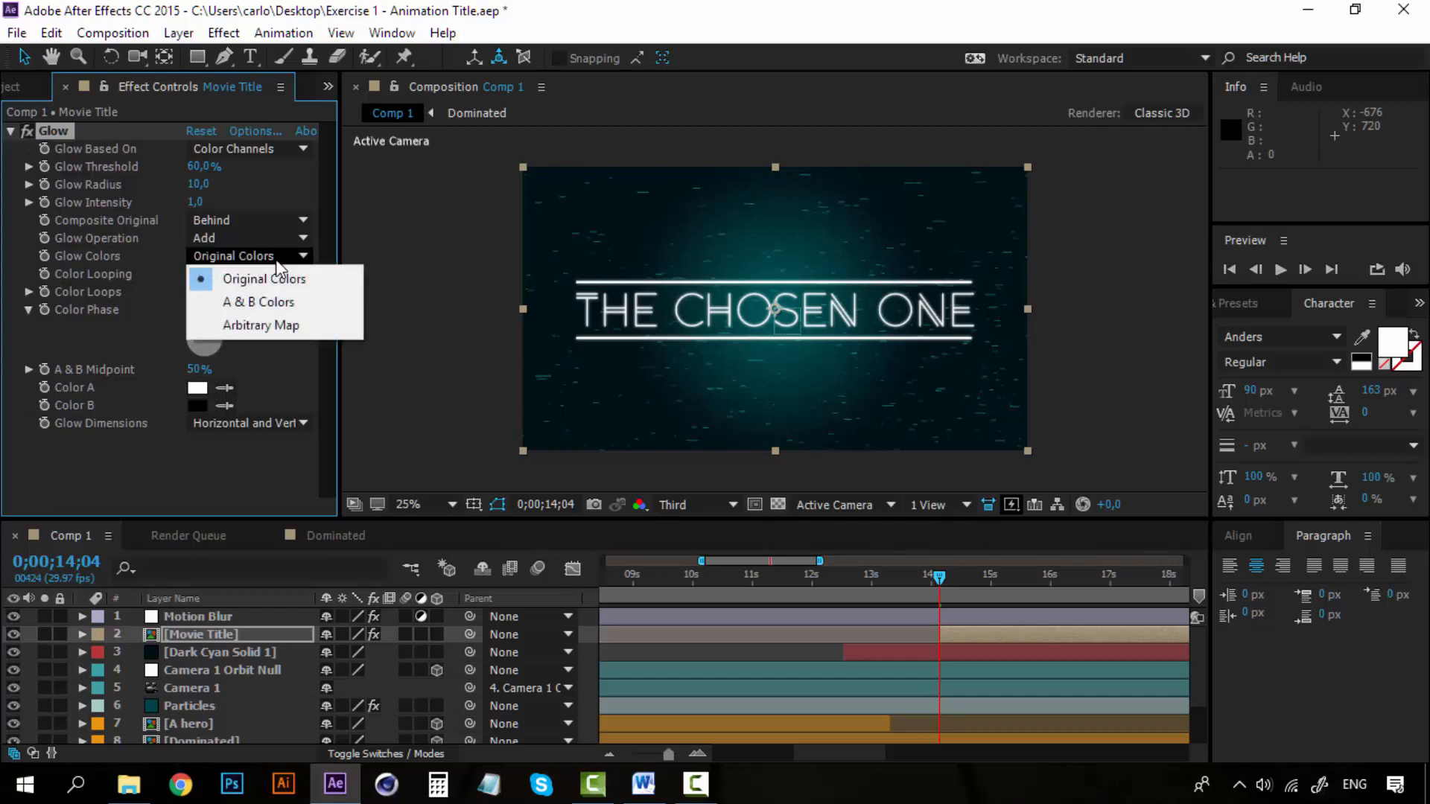
{"action": "left_click", "coordinate": [262, 301]}
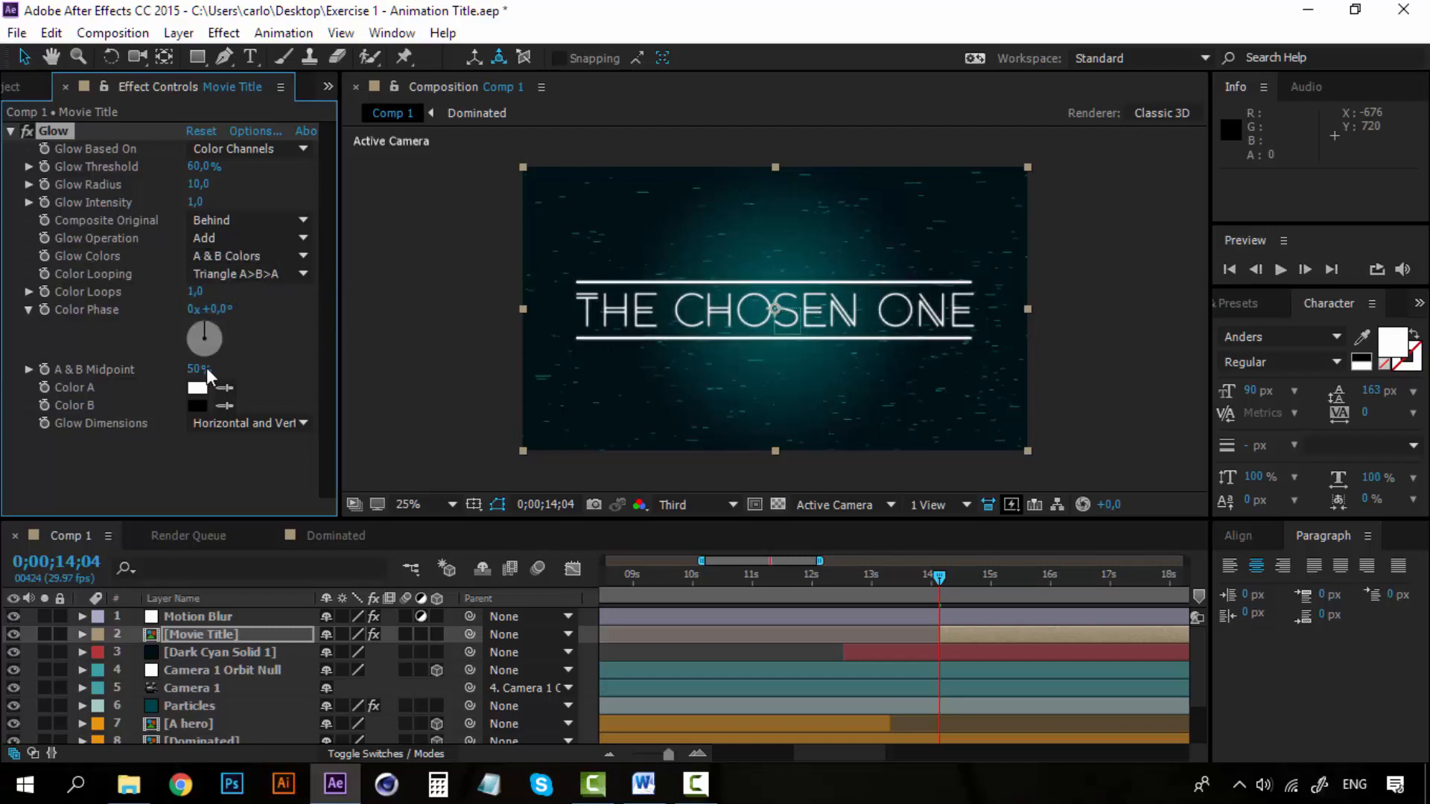
{"action": "left_click", "coordinate": [195, 389]}
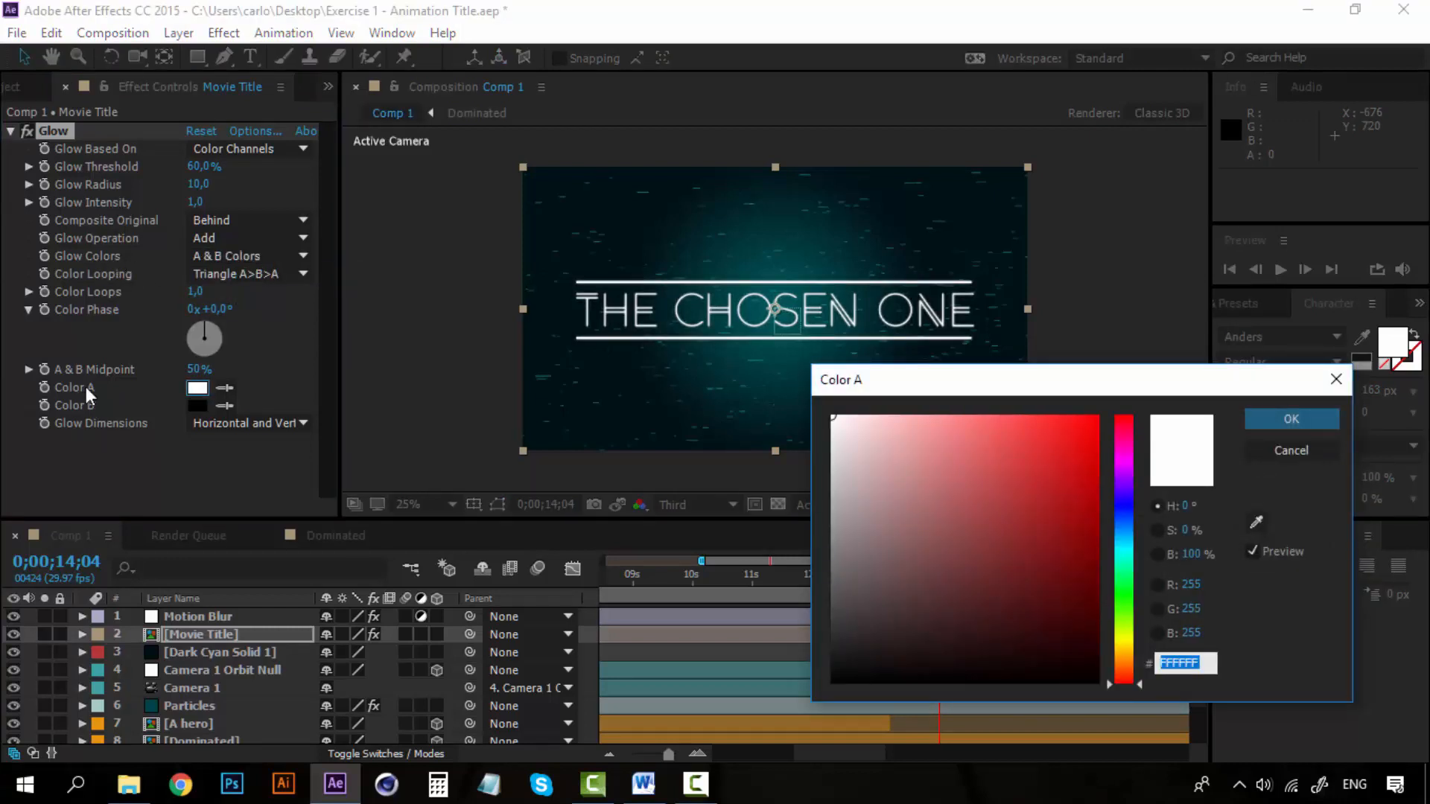
{"action": "left_click", "coordinate": [1126, 552]}
{"action": "left_click_drag", "start_coordinate": [1034, 488], "coordinate": [1132, 339]}
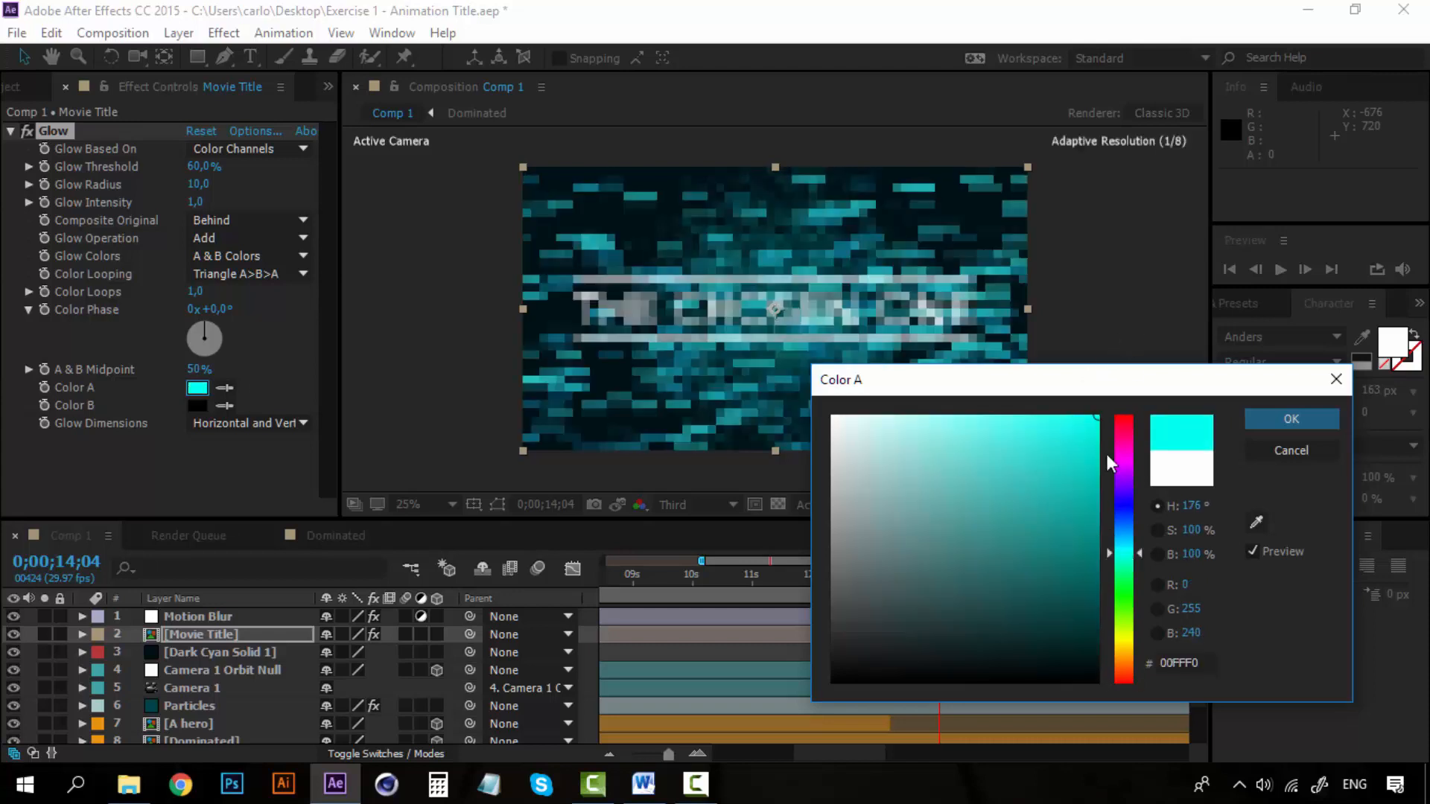
{"action": "left_click", "coordinate": [1286, 419]}
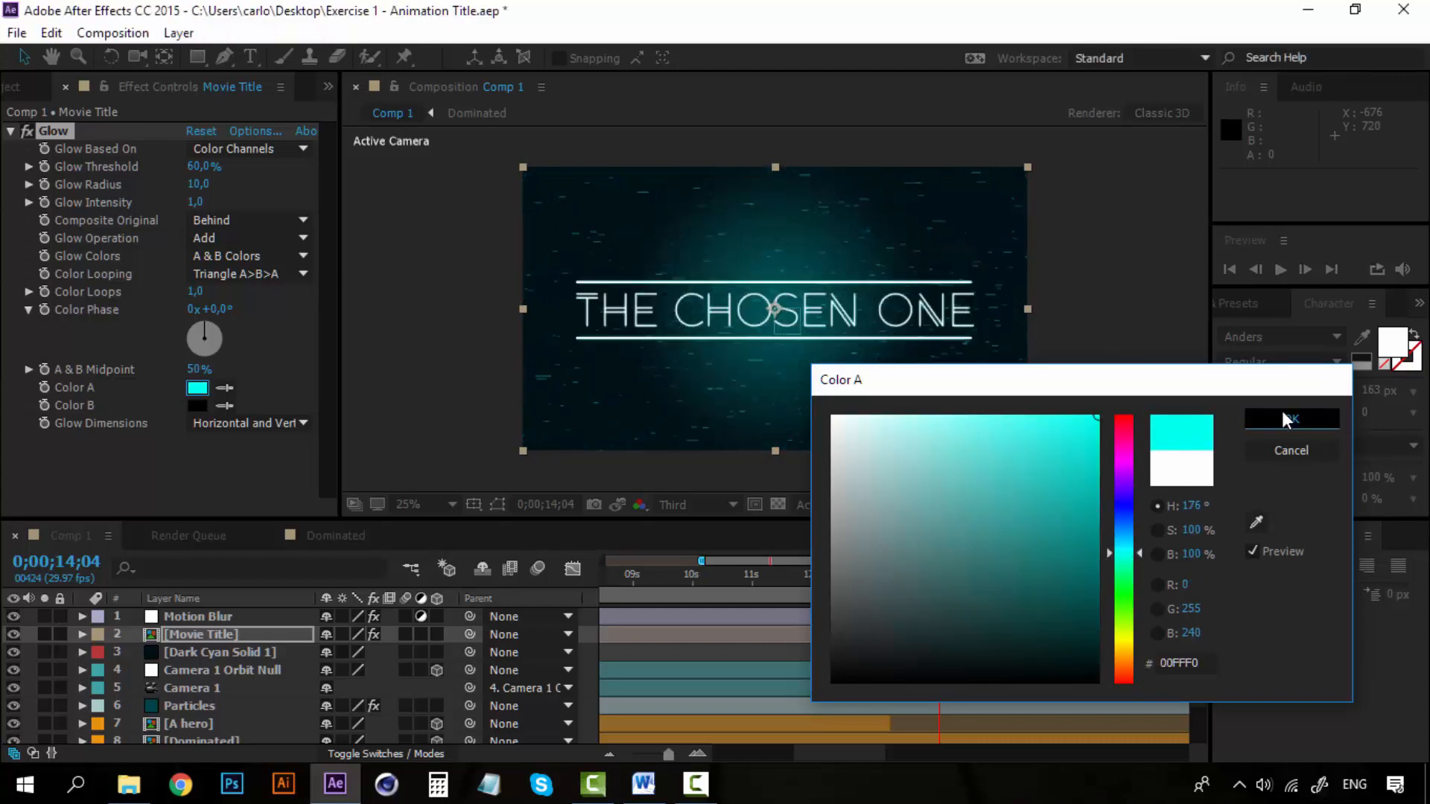
Set the Glow effect's Color B to dark blue-cyan, 00647A.
{"action": "left_click", "coordinate": [195, 406]}
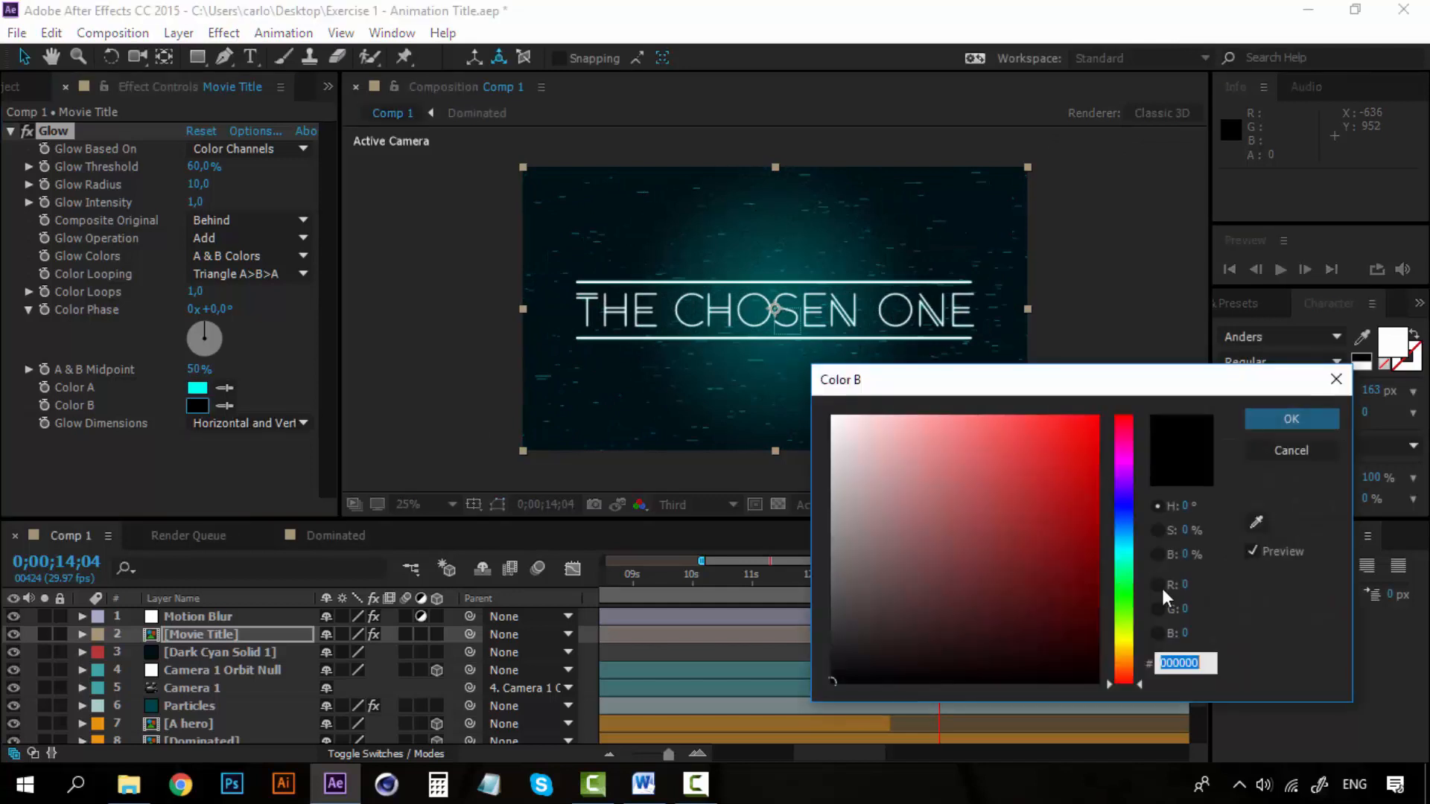
{"action": "left_click", "coordinate": [1125, 543]}
{"action": "left_click", "coordinate": [1048, 556]}
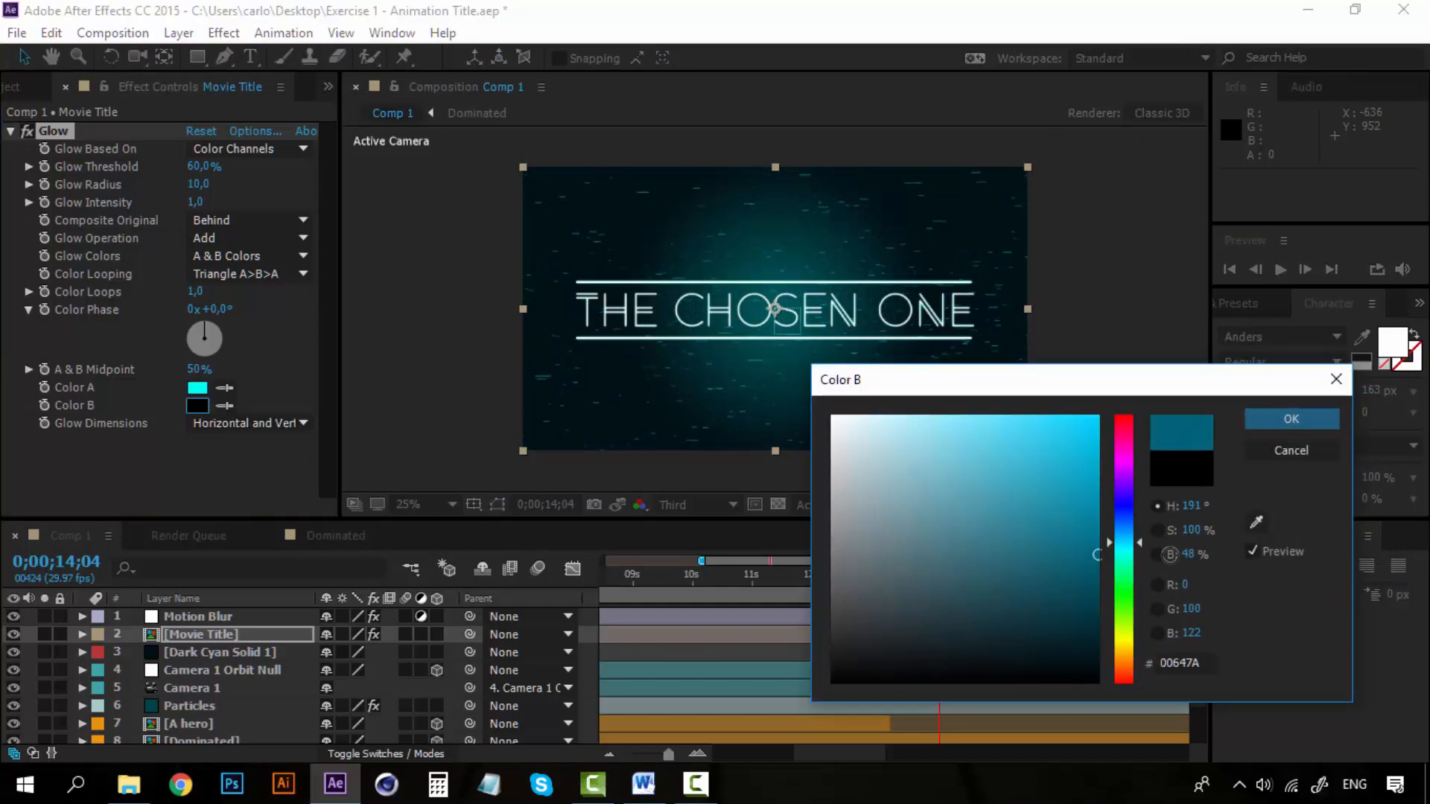
{"action": "left_click", "coordinate": [1292, 419]}
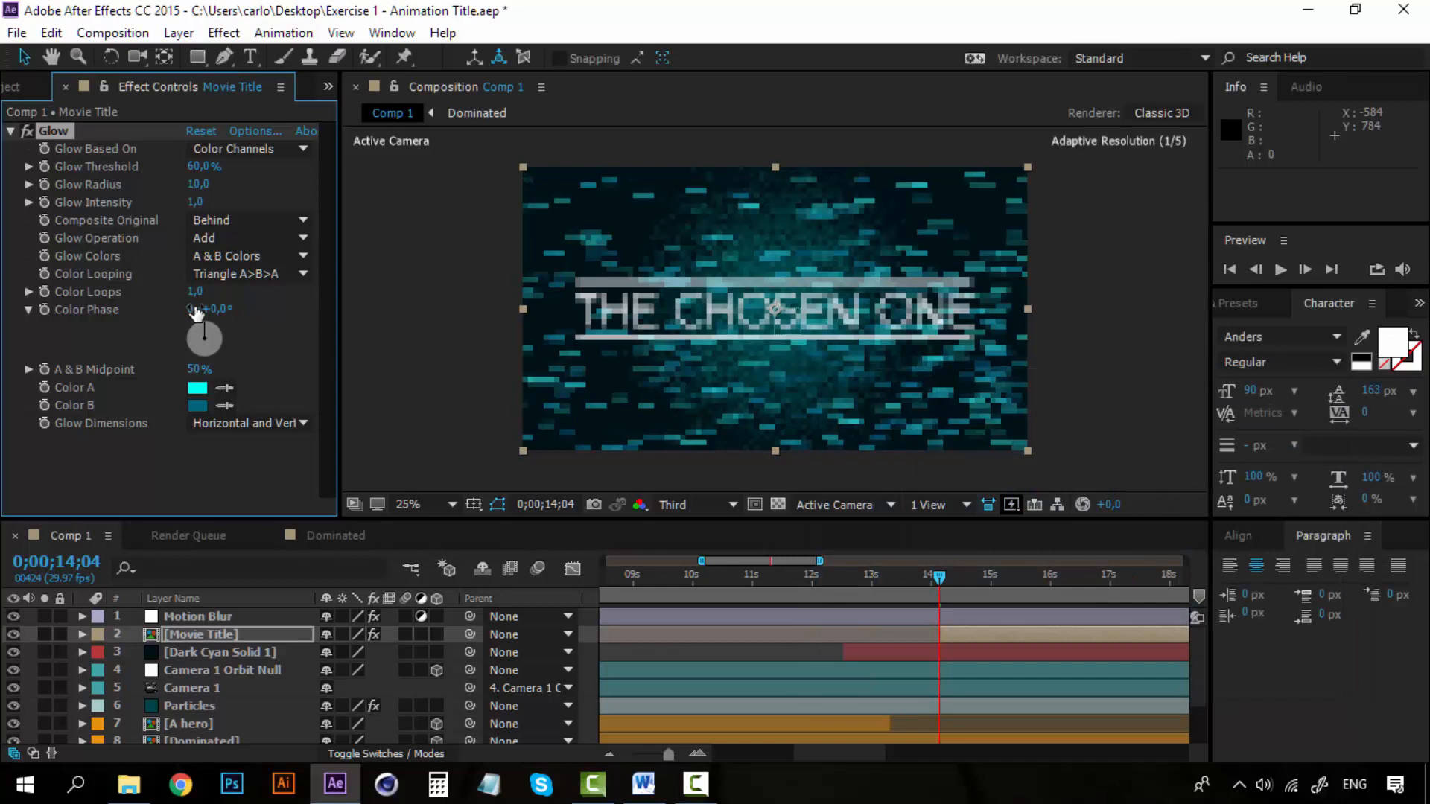
Raise the glow's radius to 40 and its intensity to 4 on the Movie Title layer.
{"action": "left_click_drag", "start_coordinate": [202, 187], "coordinate": [216, 184]}
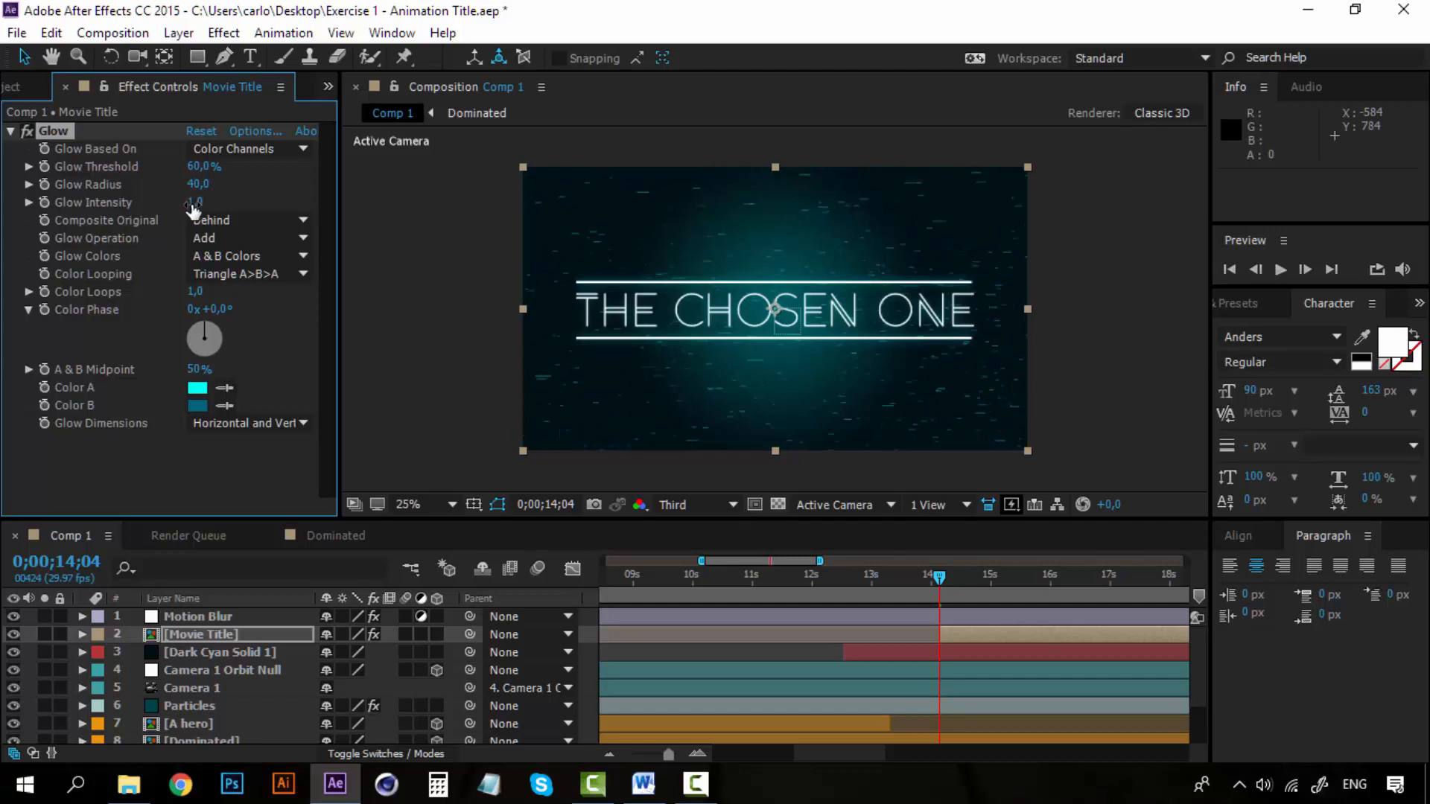
{"action": "left_click_drag", "start_coordinate": [195, 202], "coordinate": [239, 202]}
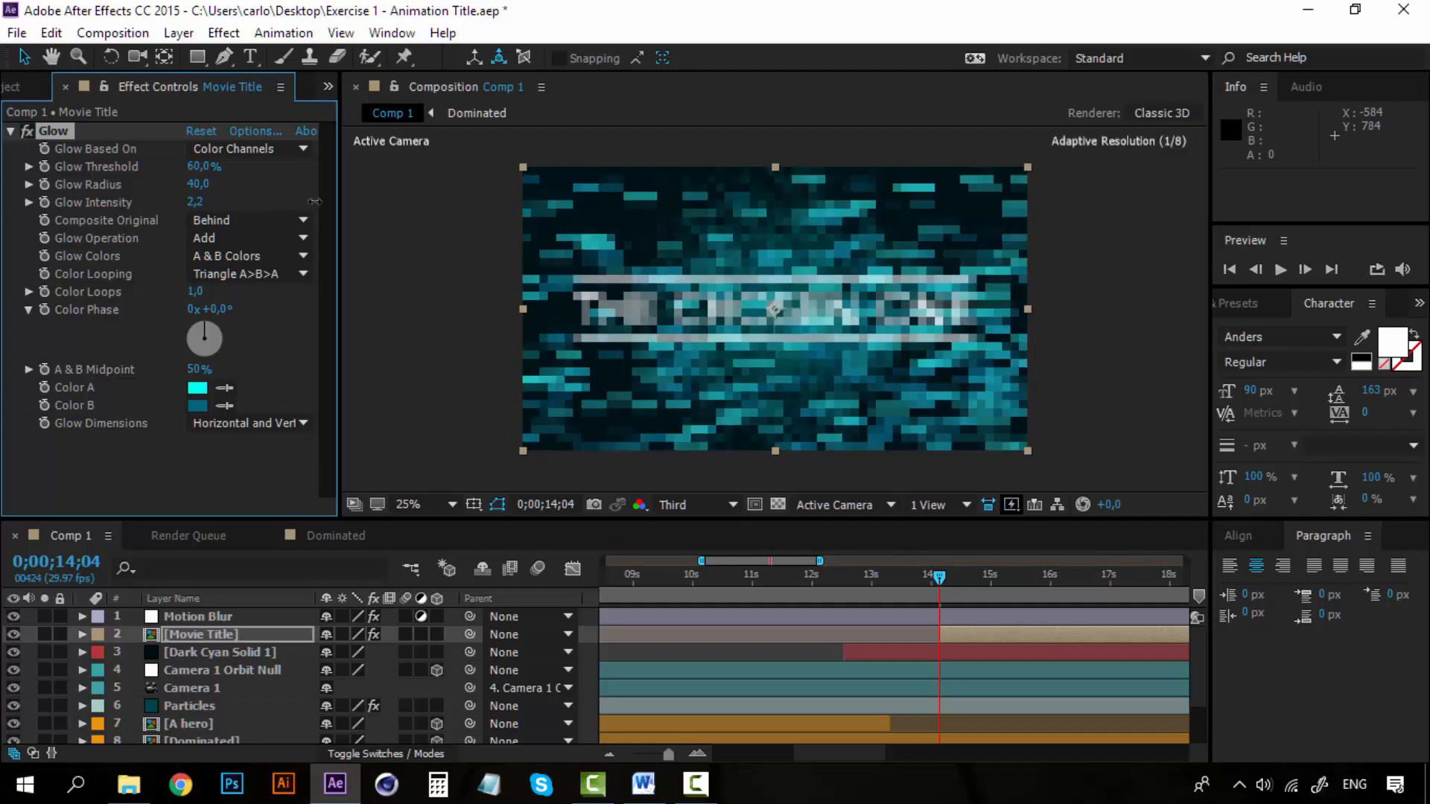
{"action": "left_click", "coordinate": [193, 203]}
{"action": "type", "text": "4"}
{"action": "key", "text": "Return"}
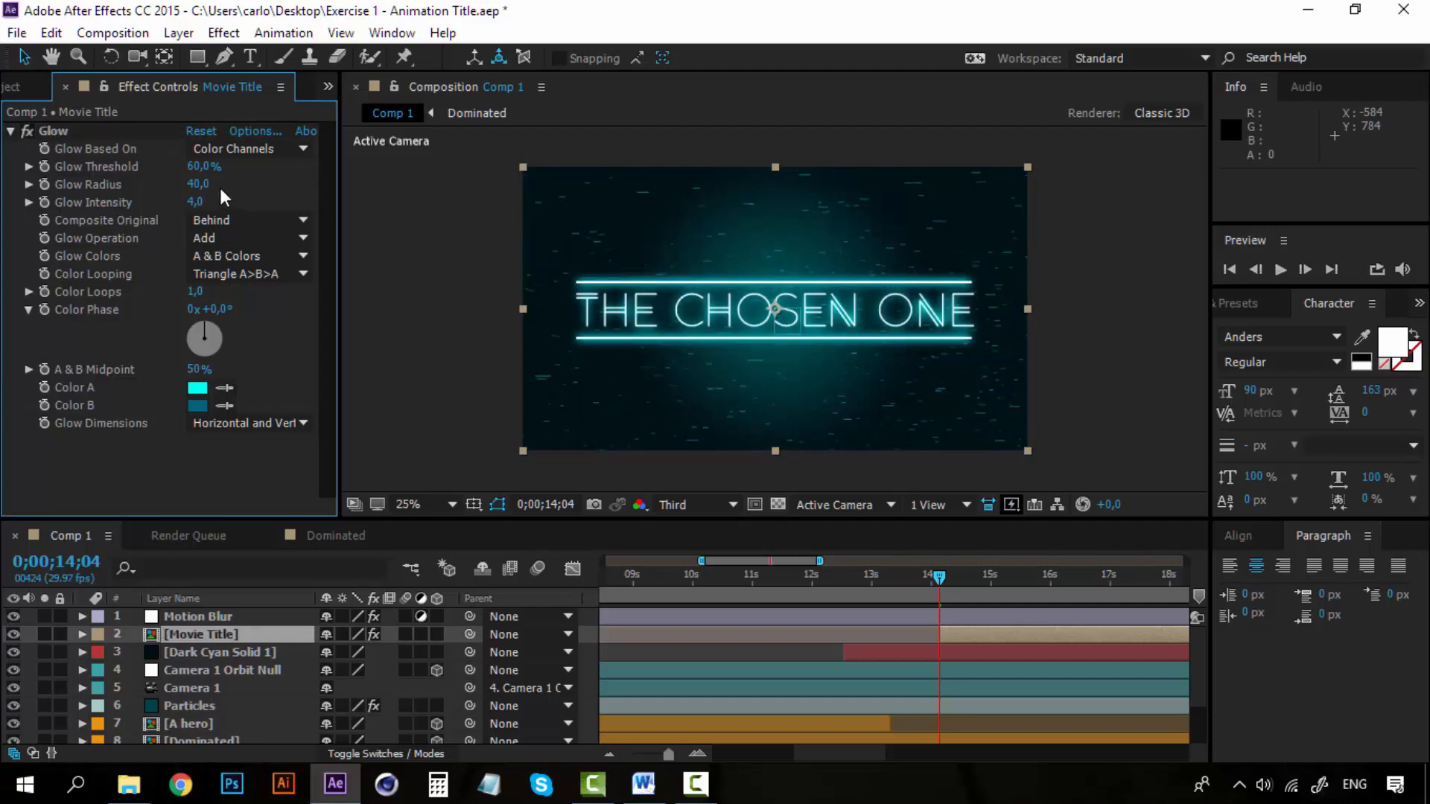
Reduce the Movie Title layer's Glow Radius to 20.
{"action": "left_click", "coordinate": [200, 184]}
{"action": "type", "text": "20"}
{"action": "key", "text": "Return"}
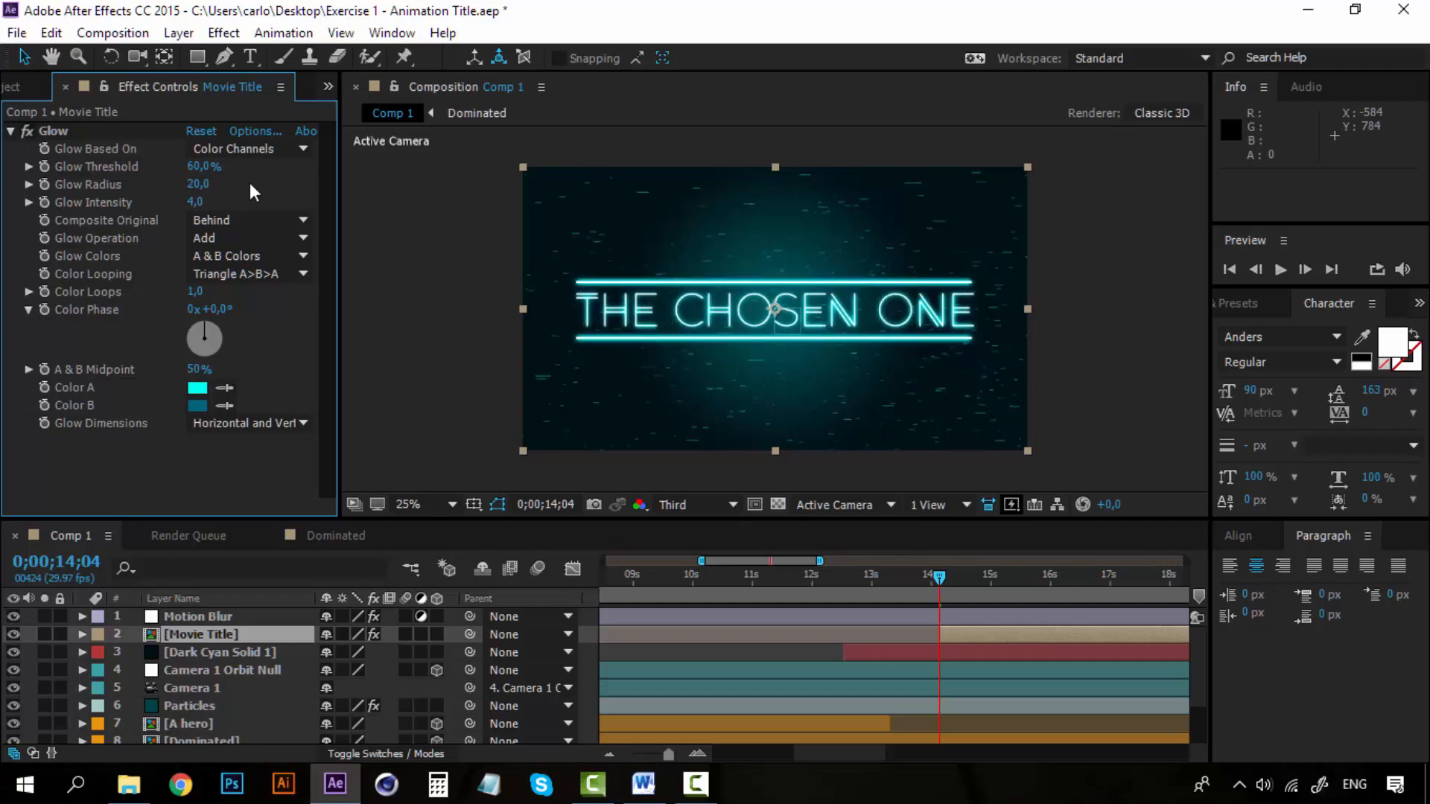
Set the Movie Title layer's Glow Radius to 50, collapse Color Phase, and preview the glow from 0;00;14;04.
{"action": "left_click", "coordinate": [195, 185]}
{"action": "key", "text": "Return"}
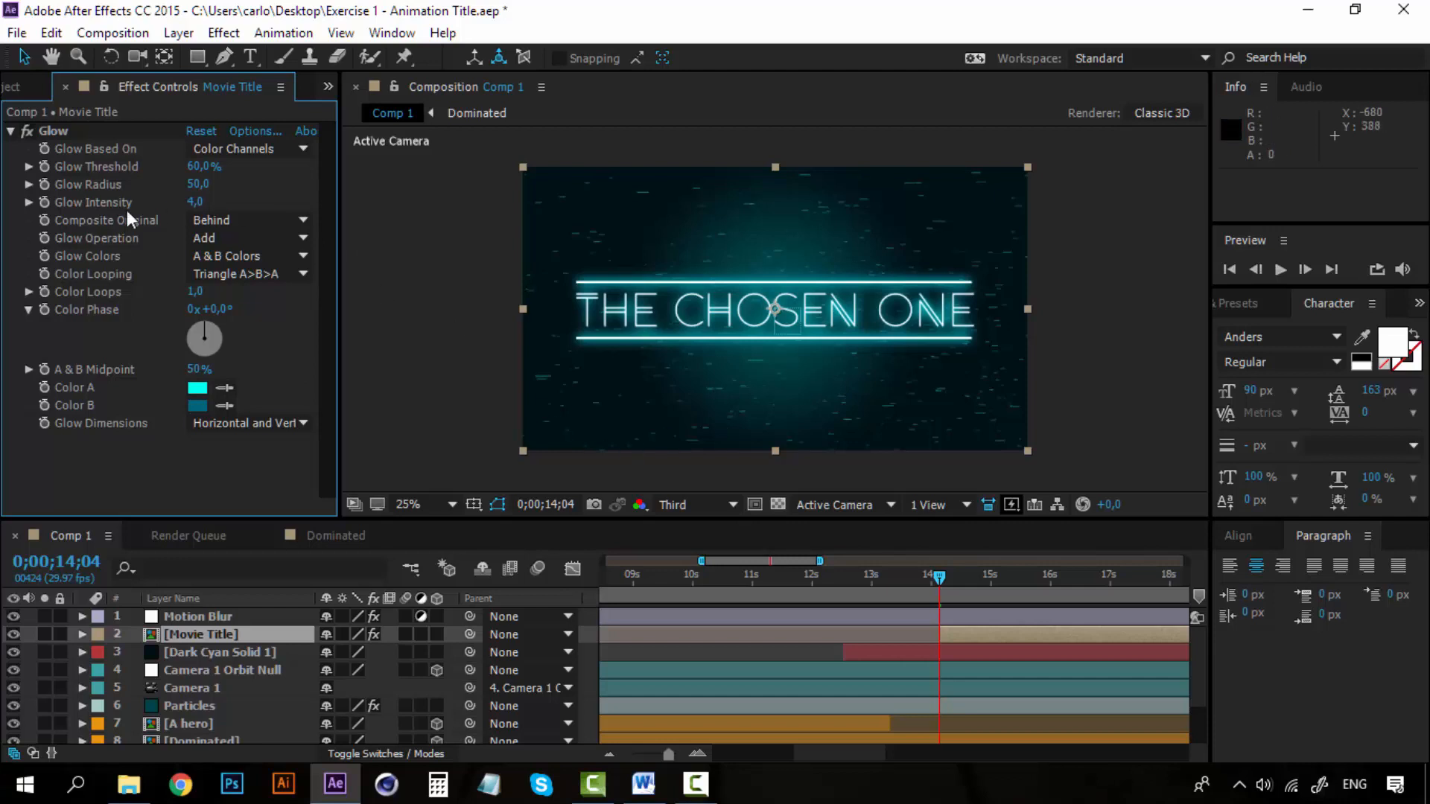
{"action": "left_click", "coordinate": [29, 309]}
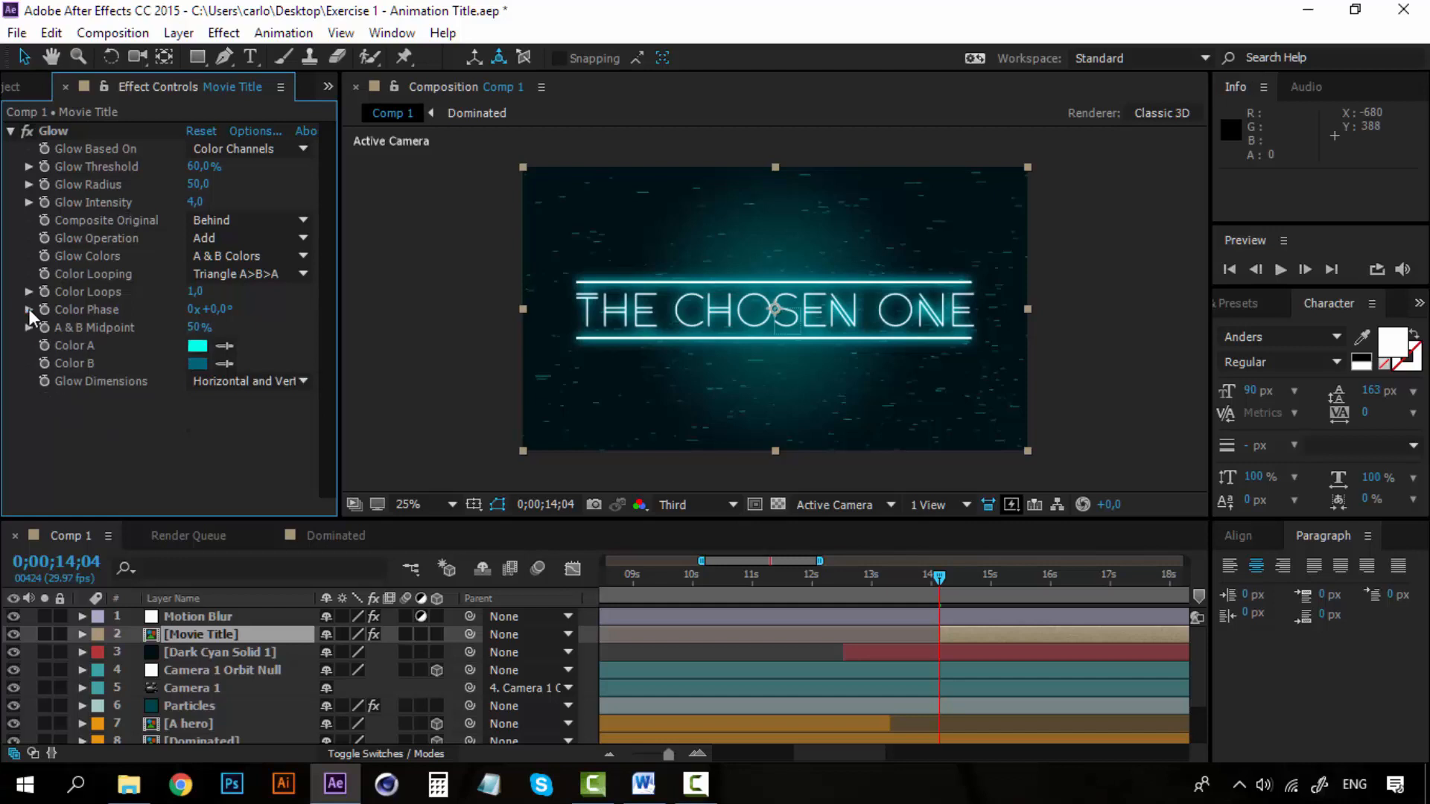
{"action": "key", "text": "ctrl+z"}
{"action": "left_click", "coordinate": [942, 578]}
{"action": "key", "text": "space"}
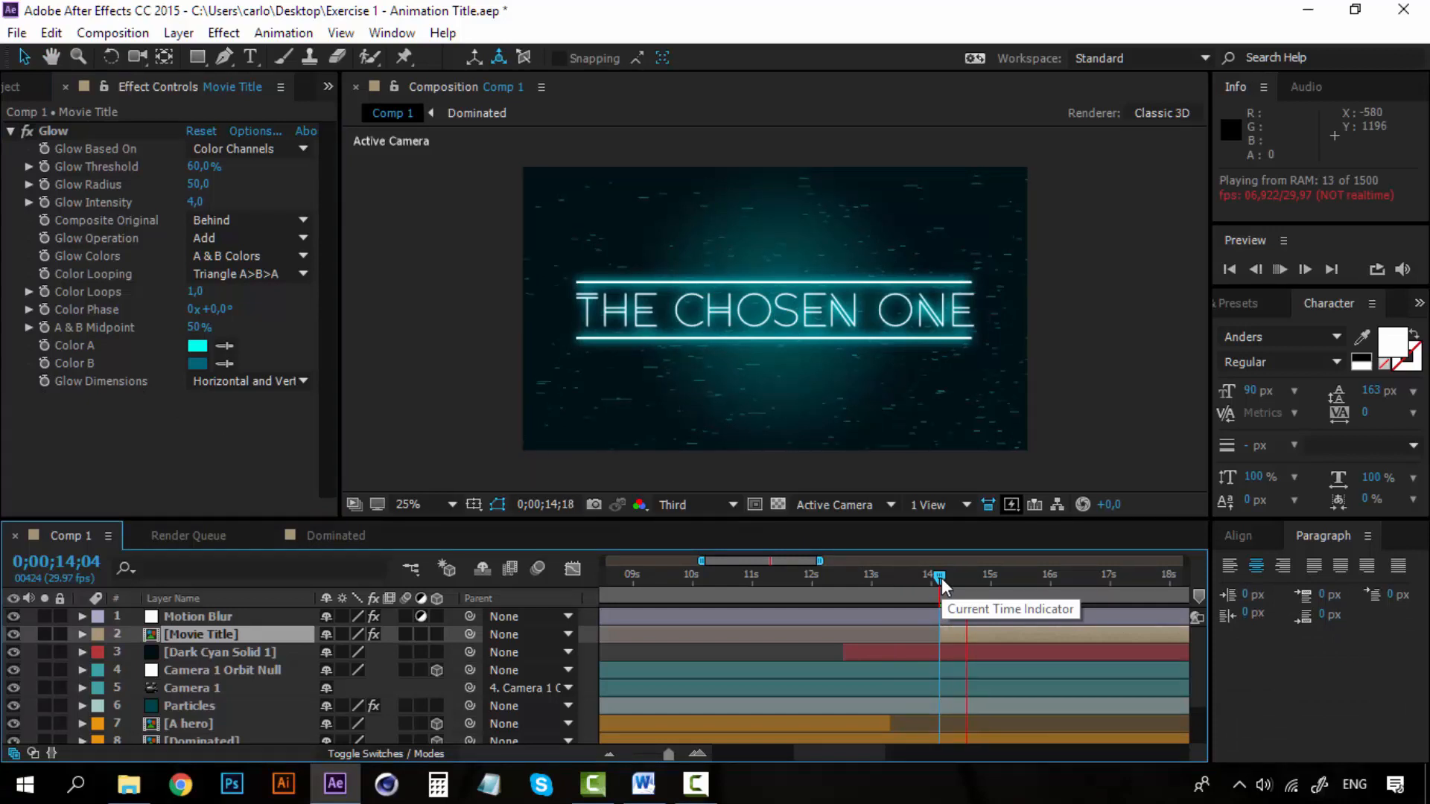
{"action": "key", "text": "space"}
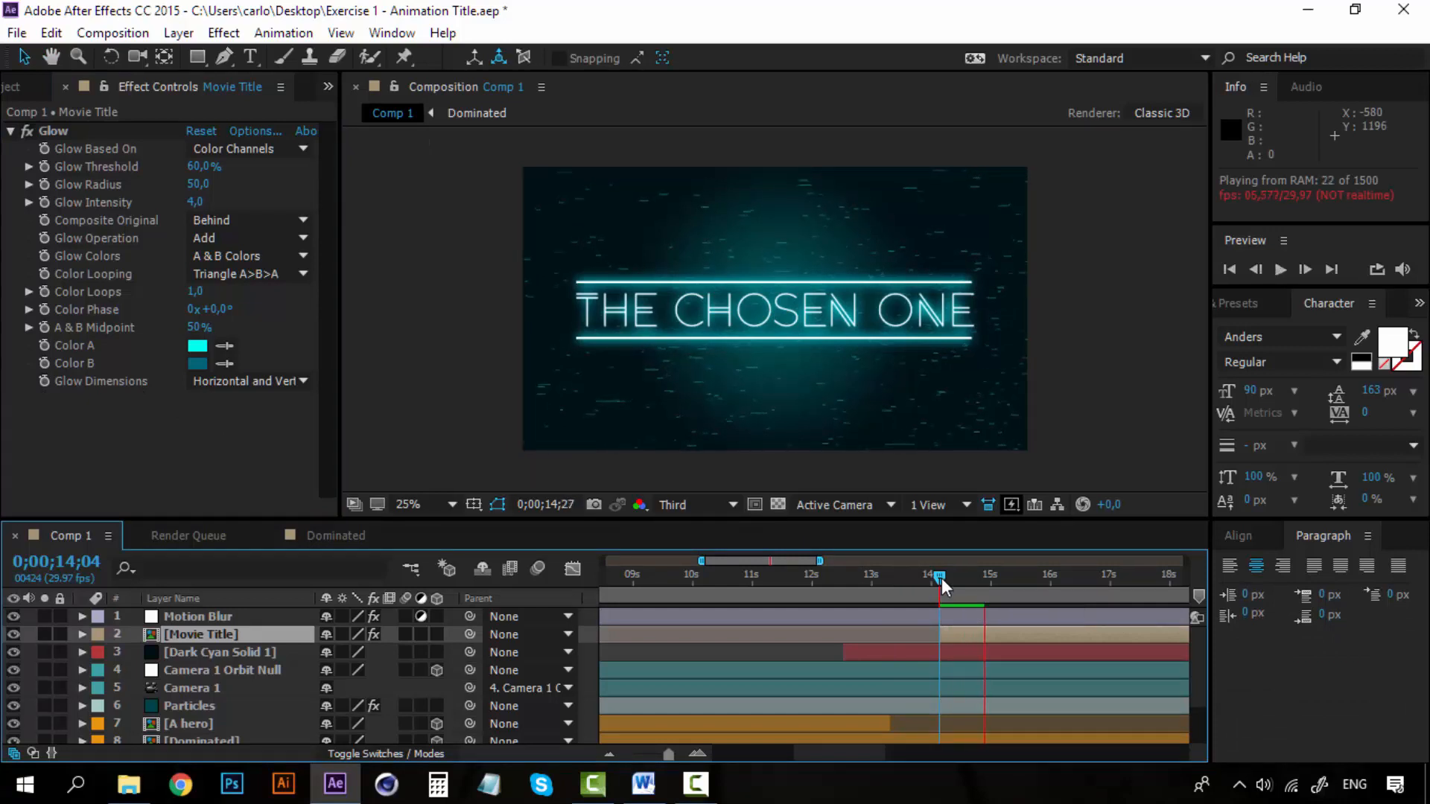
Make the Movie Title layer start earlier, at 0;00;13;16, and play back its entrance from 0;00;13;08.
{"action": "left_click_drag", "start_coordinate": [941, 577], "coordinate": [890, 578]}
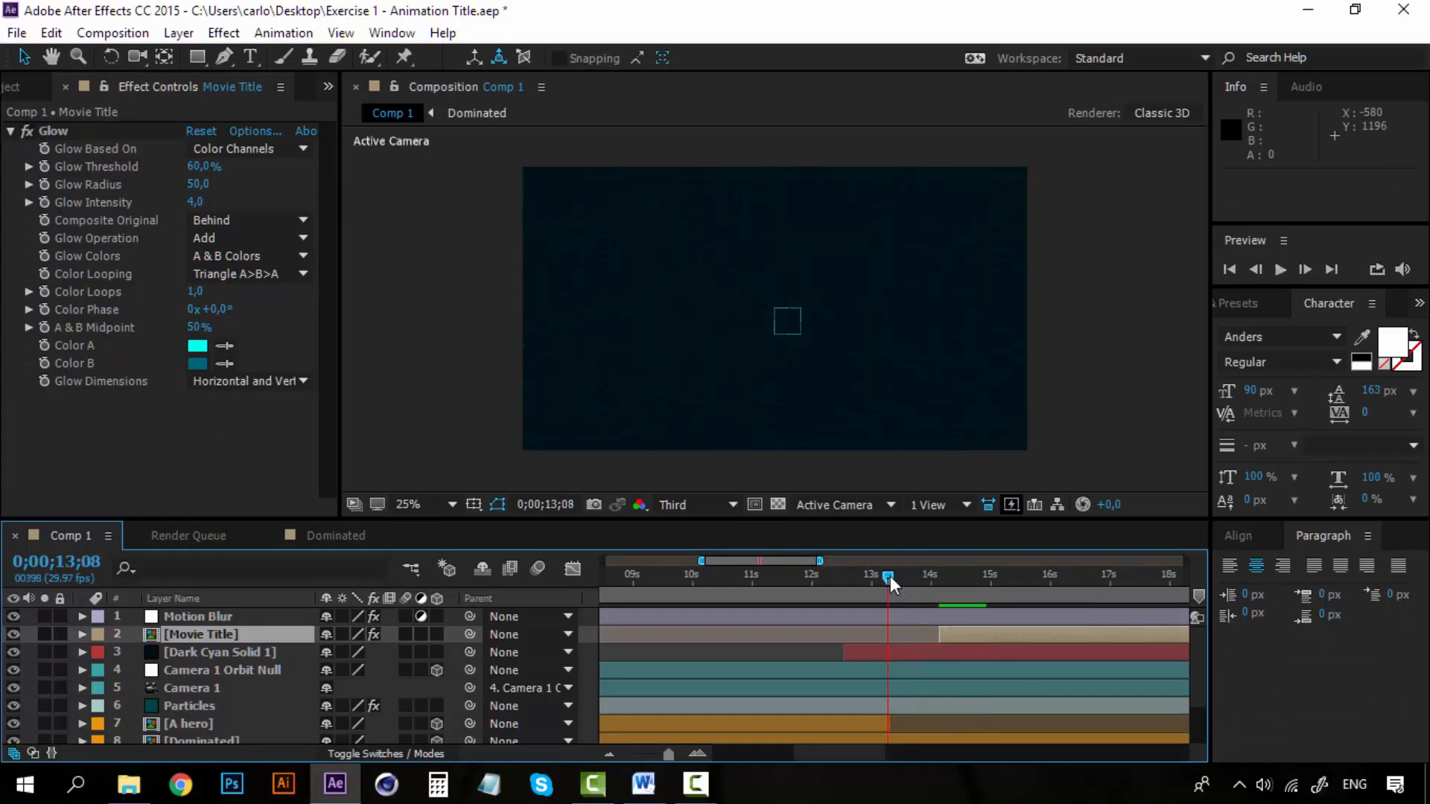
{"action": "key", "text": "space"}
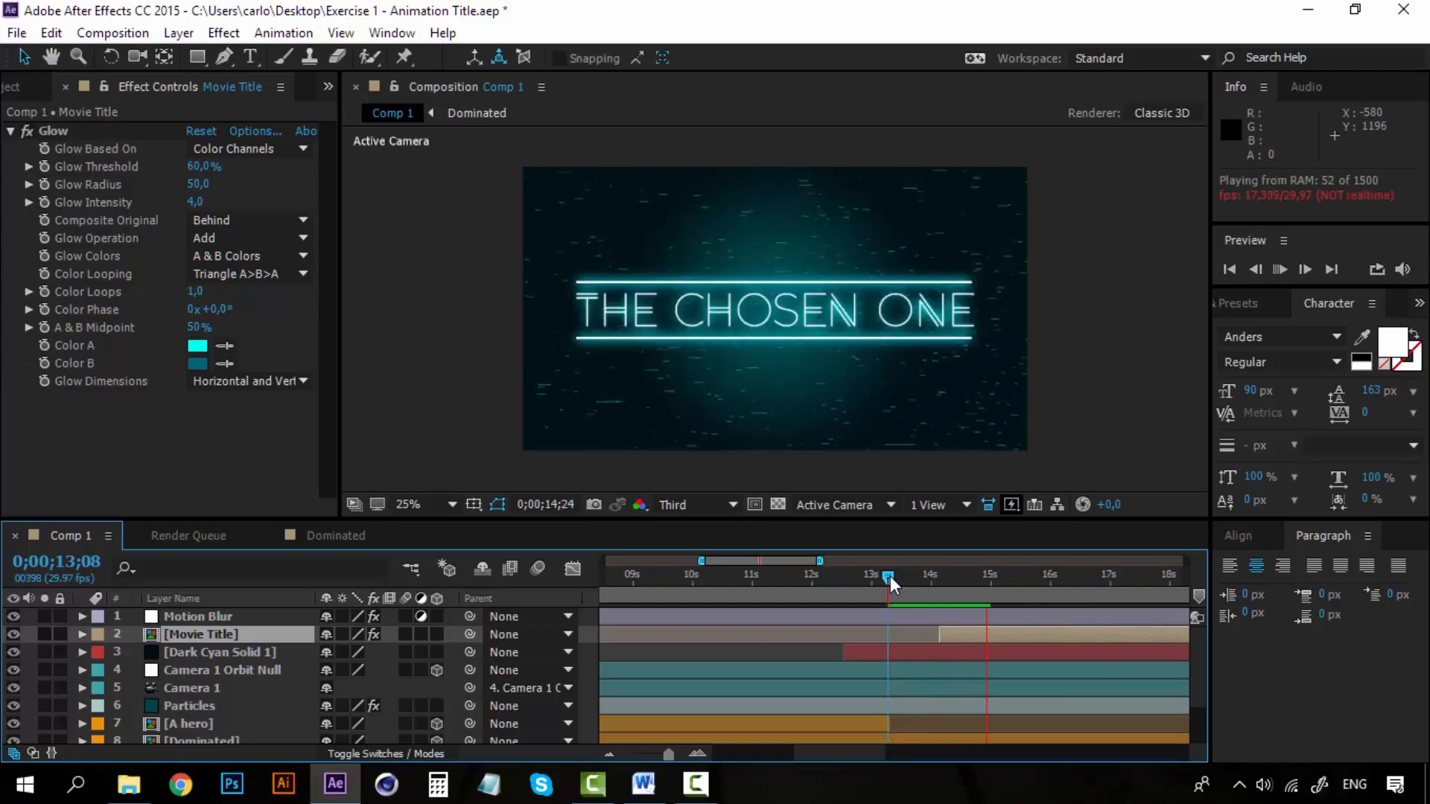
{"action": "key", "text": "space"}
{"action": "mouse_move", "coordinate": [891, 575]}
{"action": "left_mouse_down"}
{"action": "mouse_move", "coordinate": [928, 573]}
{"action": "mouse_move", "coordinate": [904, 574]}
{"action": "left_mouse_up"}
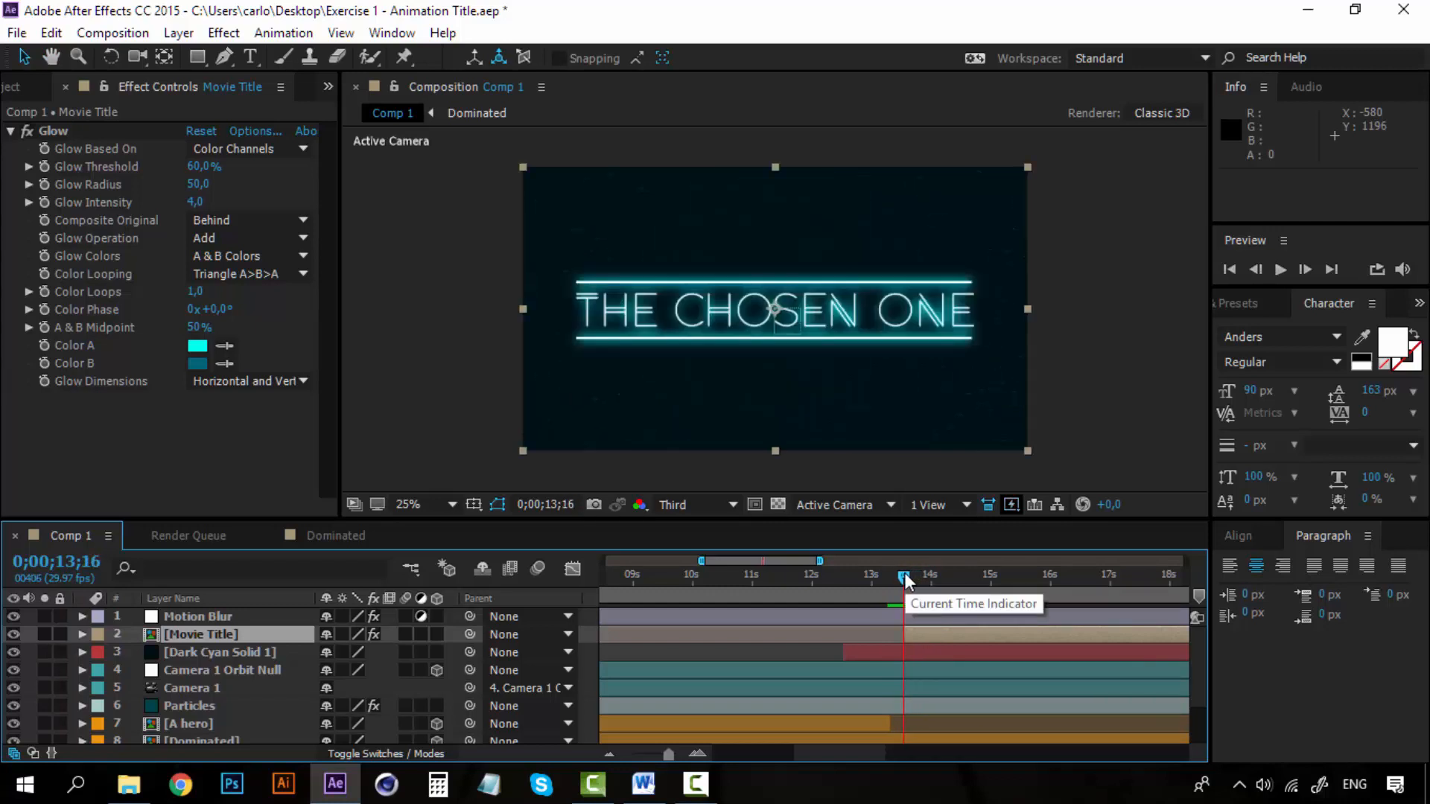
{"action": "left_click_drag", "start_coordinate": [904, 573], "coordinate": [888, 573]}
{"action": "key", "text": "space"}
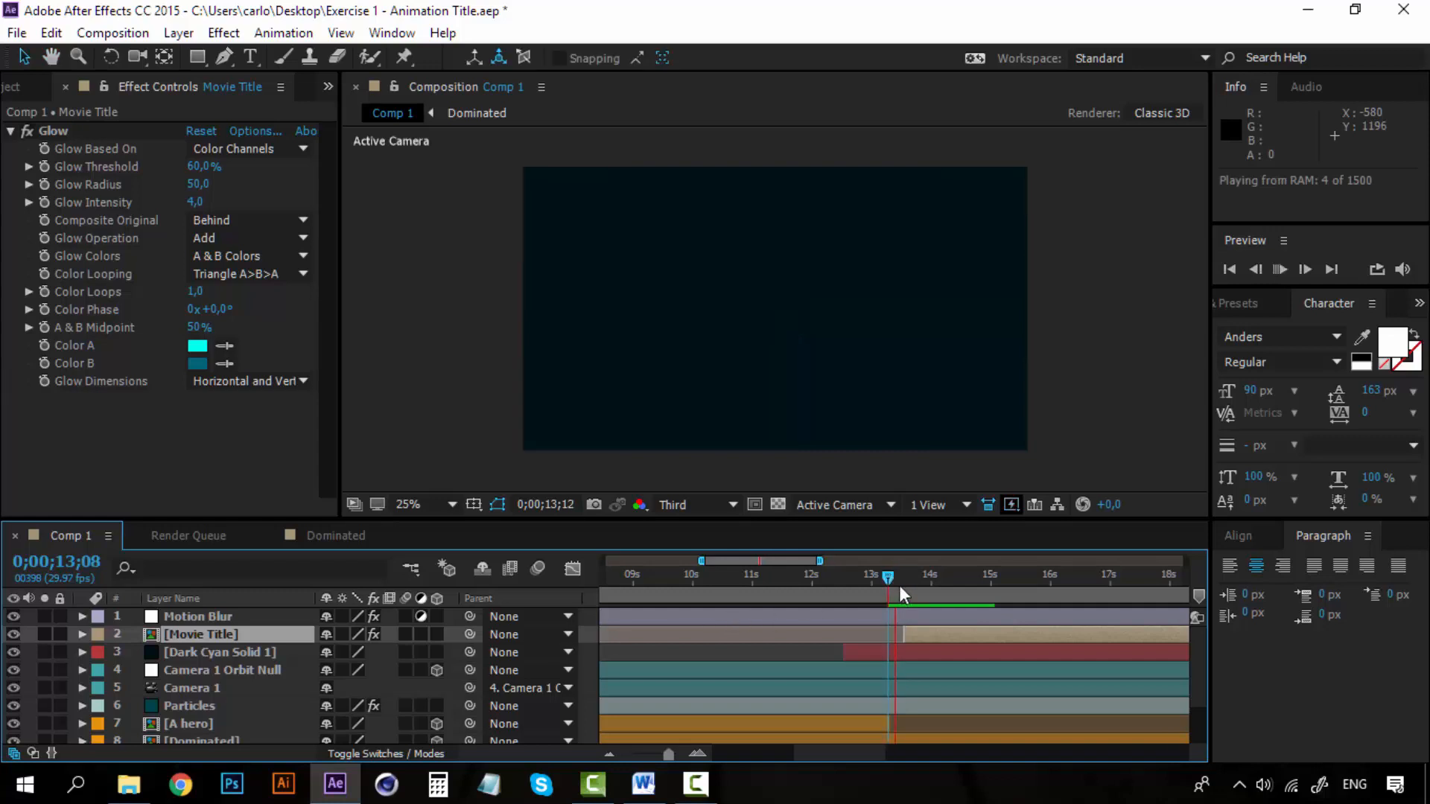
{"action": "key", "text": "space"}
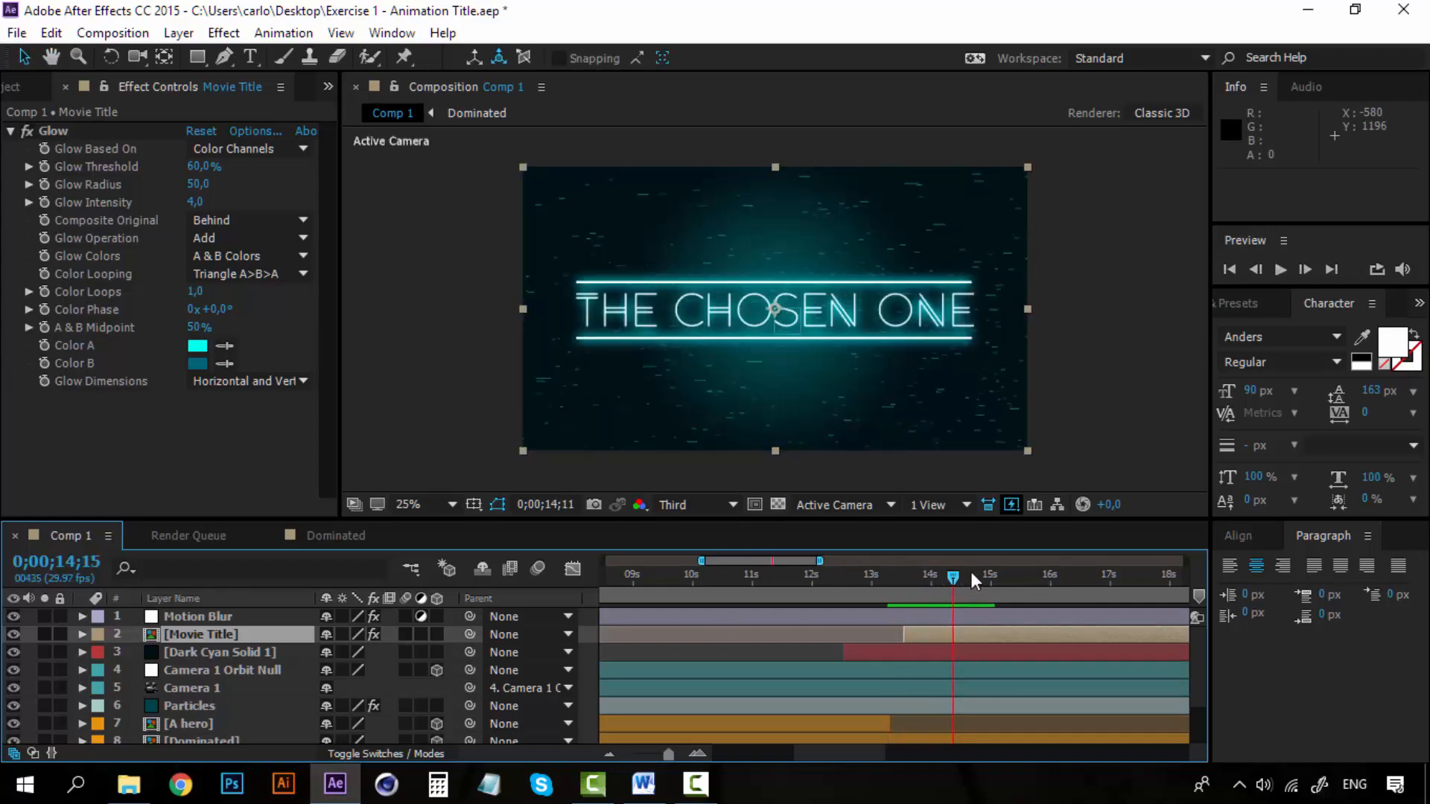
Reorder the layers so Dark Cyan Solid 1 is at the top and Motion Blur sits directly below Movie Title.
{"action": "left_click_drag", "start_coordinate": [971, 570], "coordinate": [896, 571]}
{"action": "left_click", "coordinate": [243, 652]}
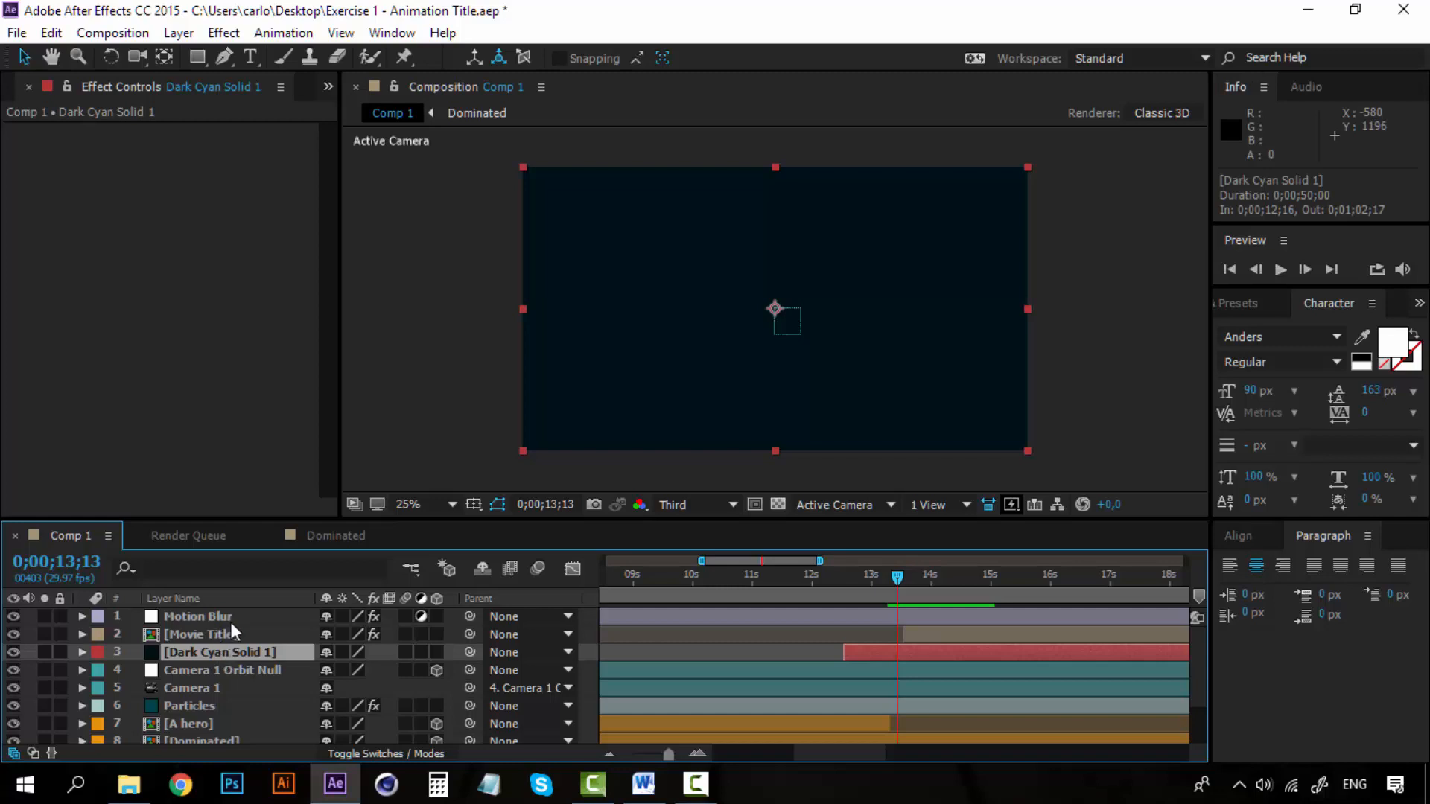
{"action": "mouse_move", "coordinate": [230, 622]}
{"action": "left_mouse_down"}
{"action": "mouse_move", "coordinate": [231, 611]}
{"action": "mouse_move", "coordinate": [218, 645]}
{"action": "left_mouse_up"}
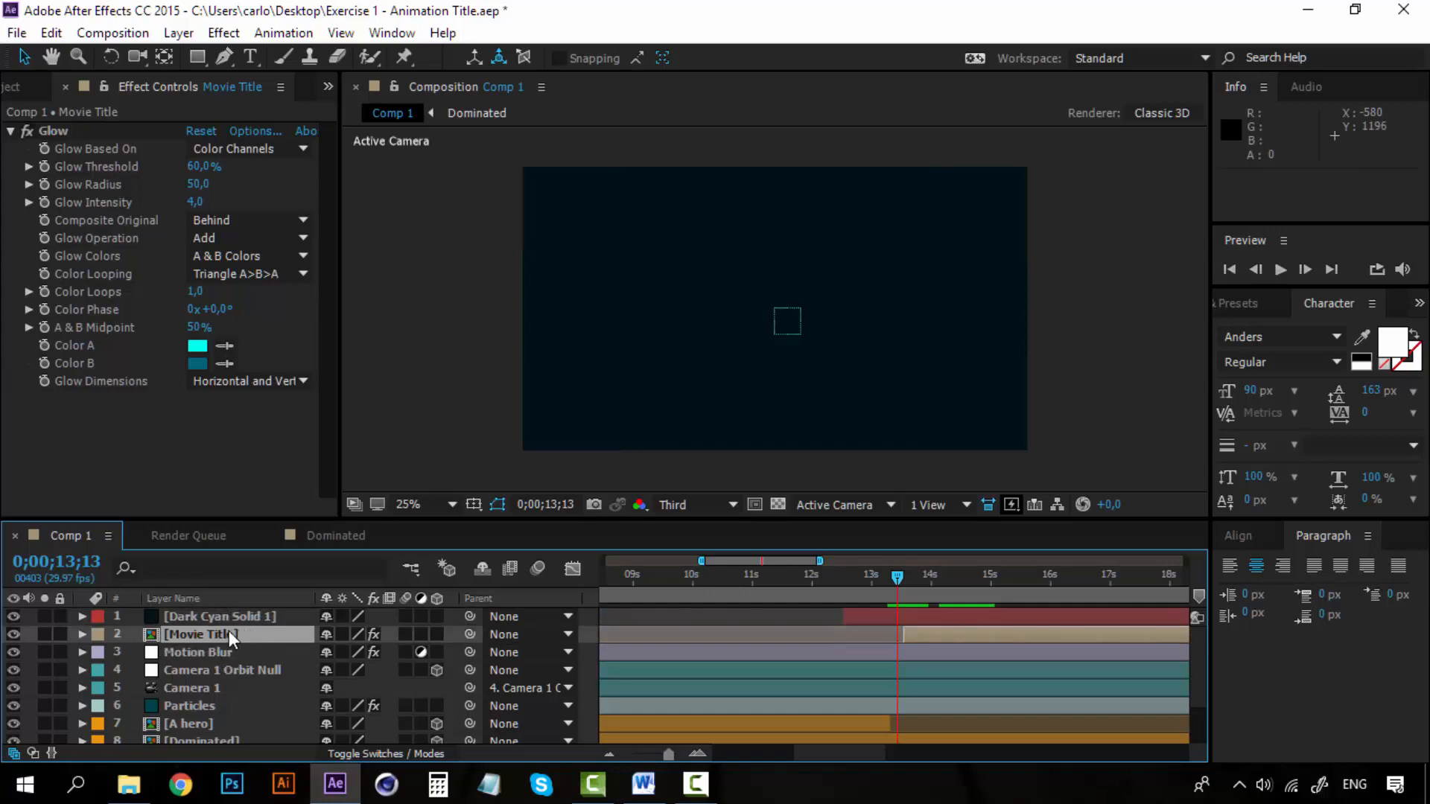
Play back the closing title's entrance several times, starting between 0;00;13;06 and 0;00;13;15, to check the reordered layers.
{"action": "key", "text": "space"}
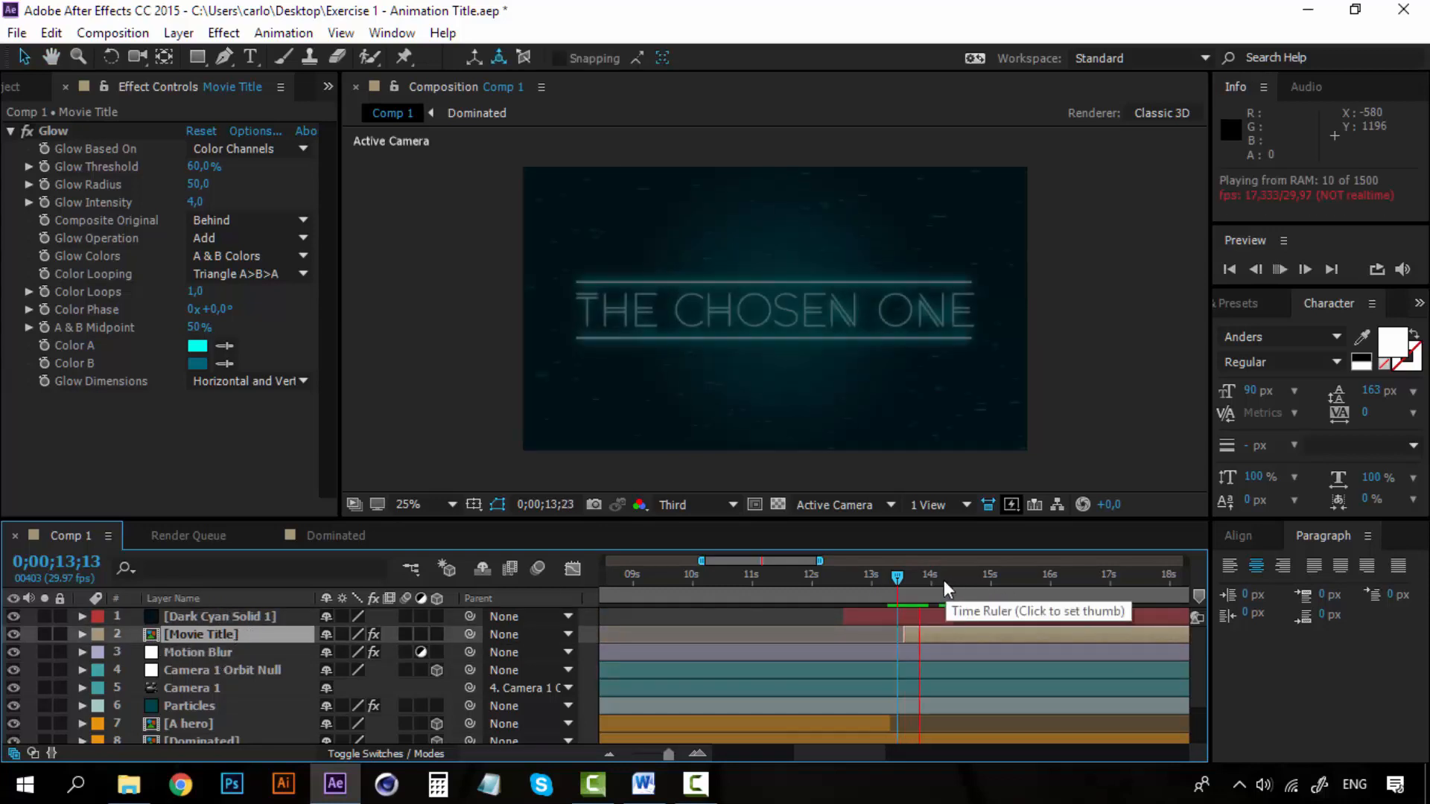
{"action": "key", "text": "space"}
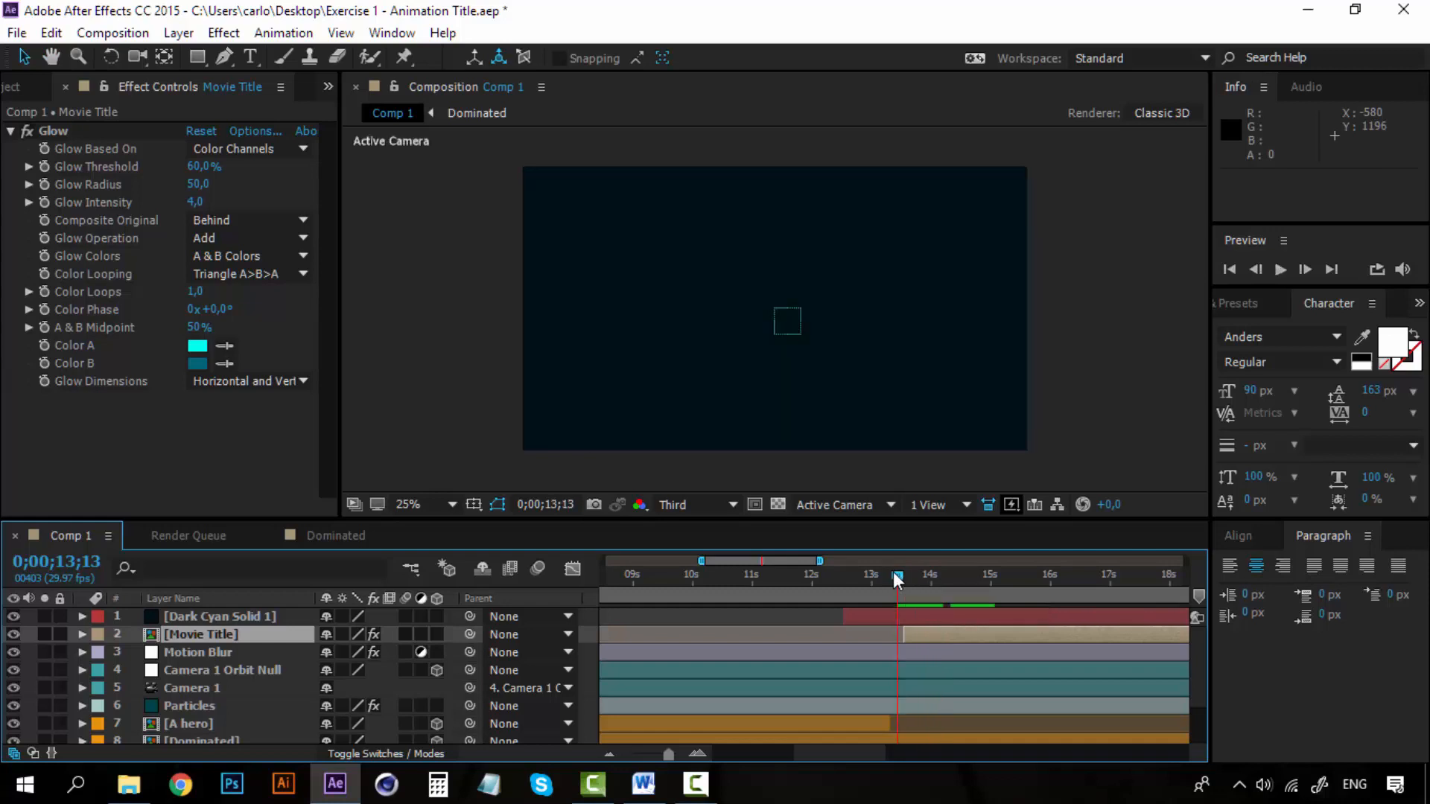
{"action": "key", "text": "space"}
{"action": "left_click_drag", "start_coordinate": [892, 571], "coordinate": [879, 573]}
{"action": "key", "text": "space"}
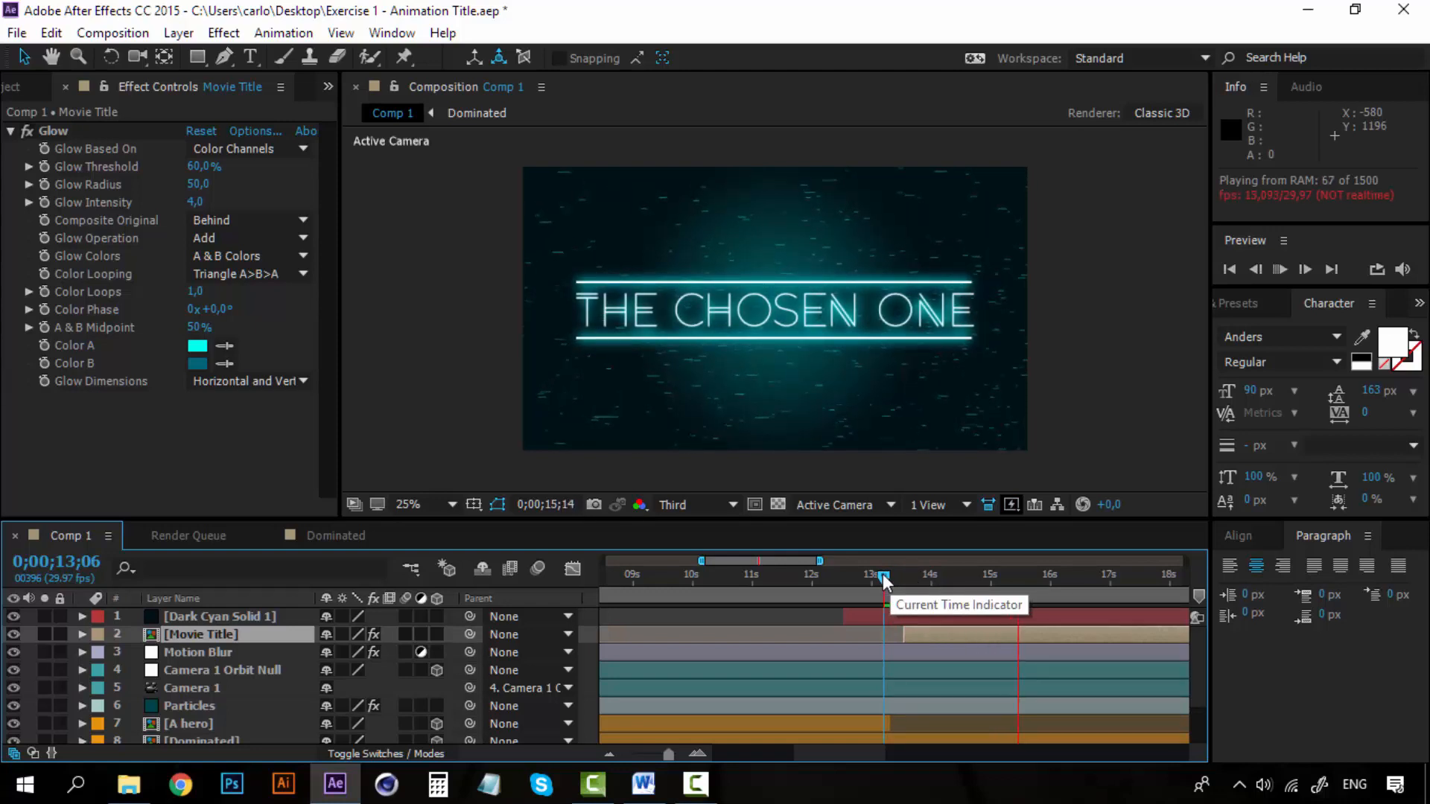
{"action": "left_click_drag", "start_coordinate": [885, 575], "coordinate": [900, 573]}
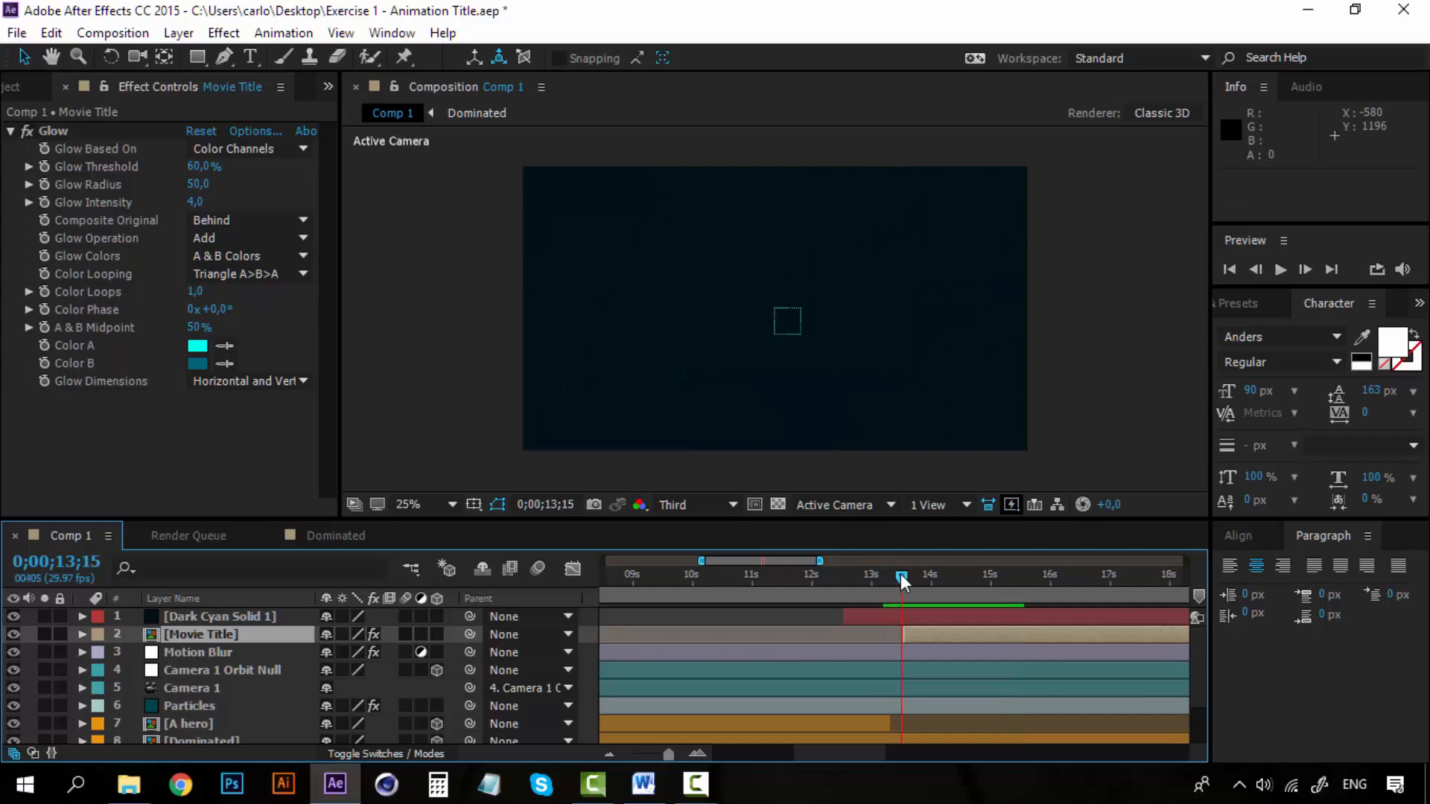
{"action": "key", "text": "space"}
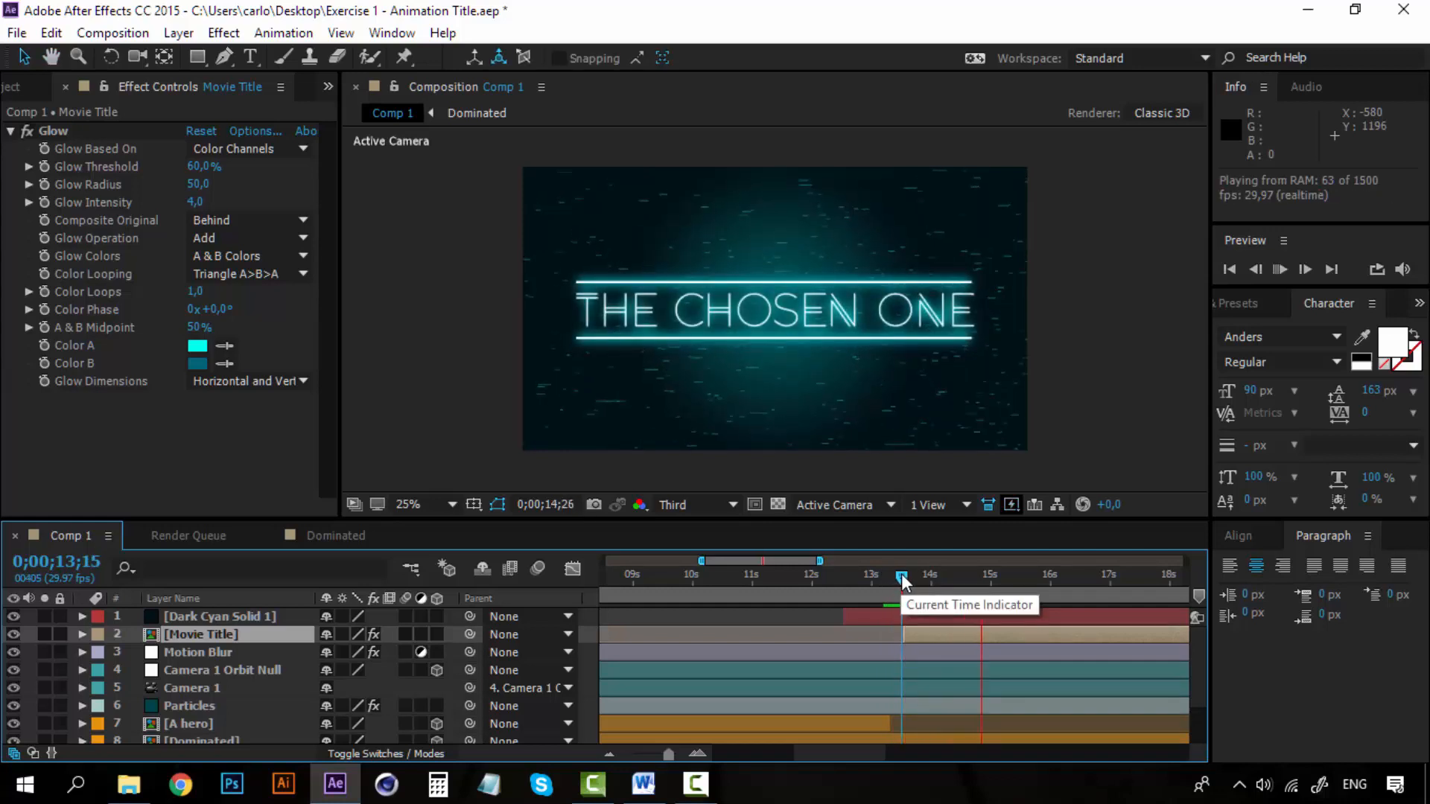
{"action": "key", "text": "space"}
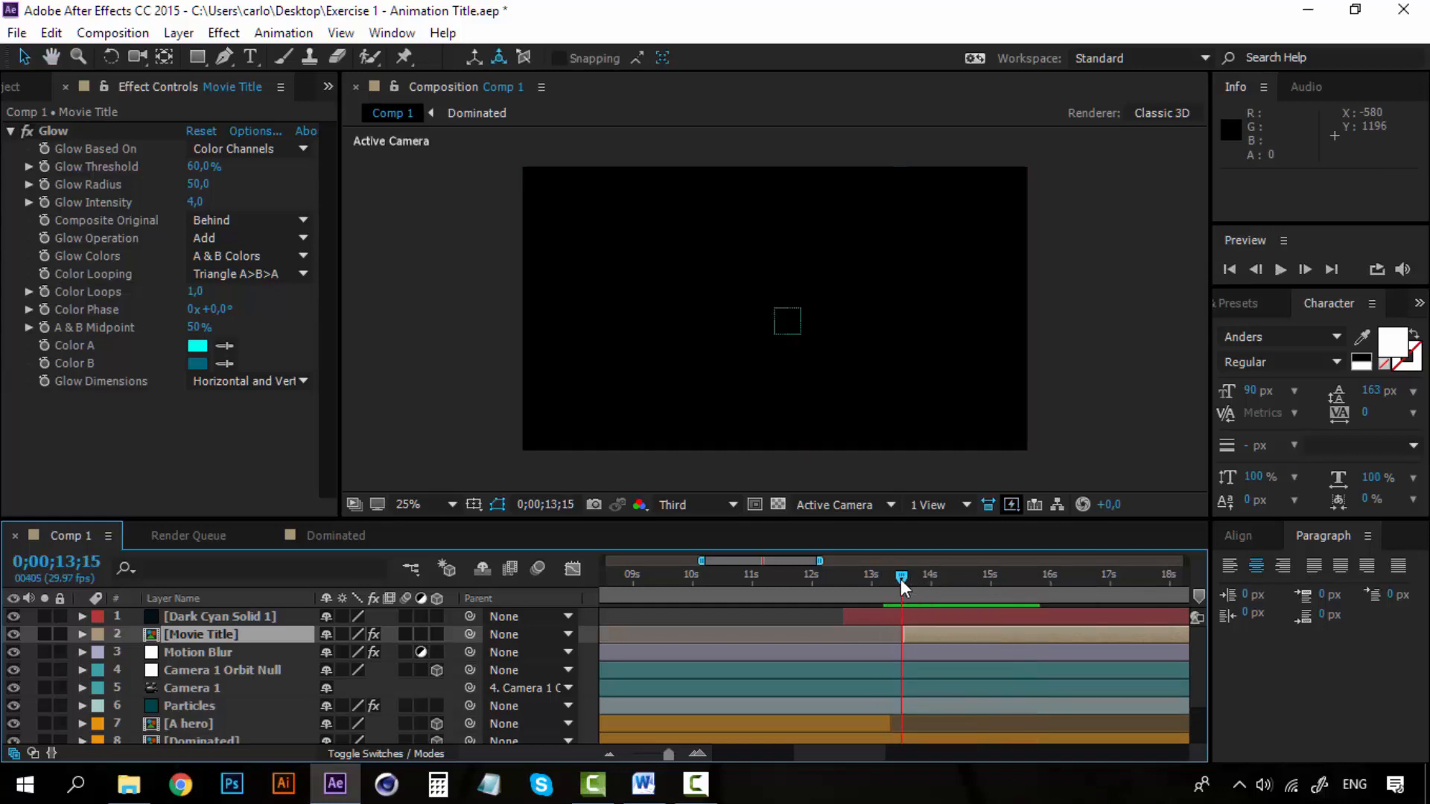
{"action": "key", "text": "space"}
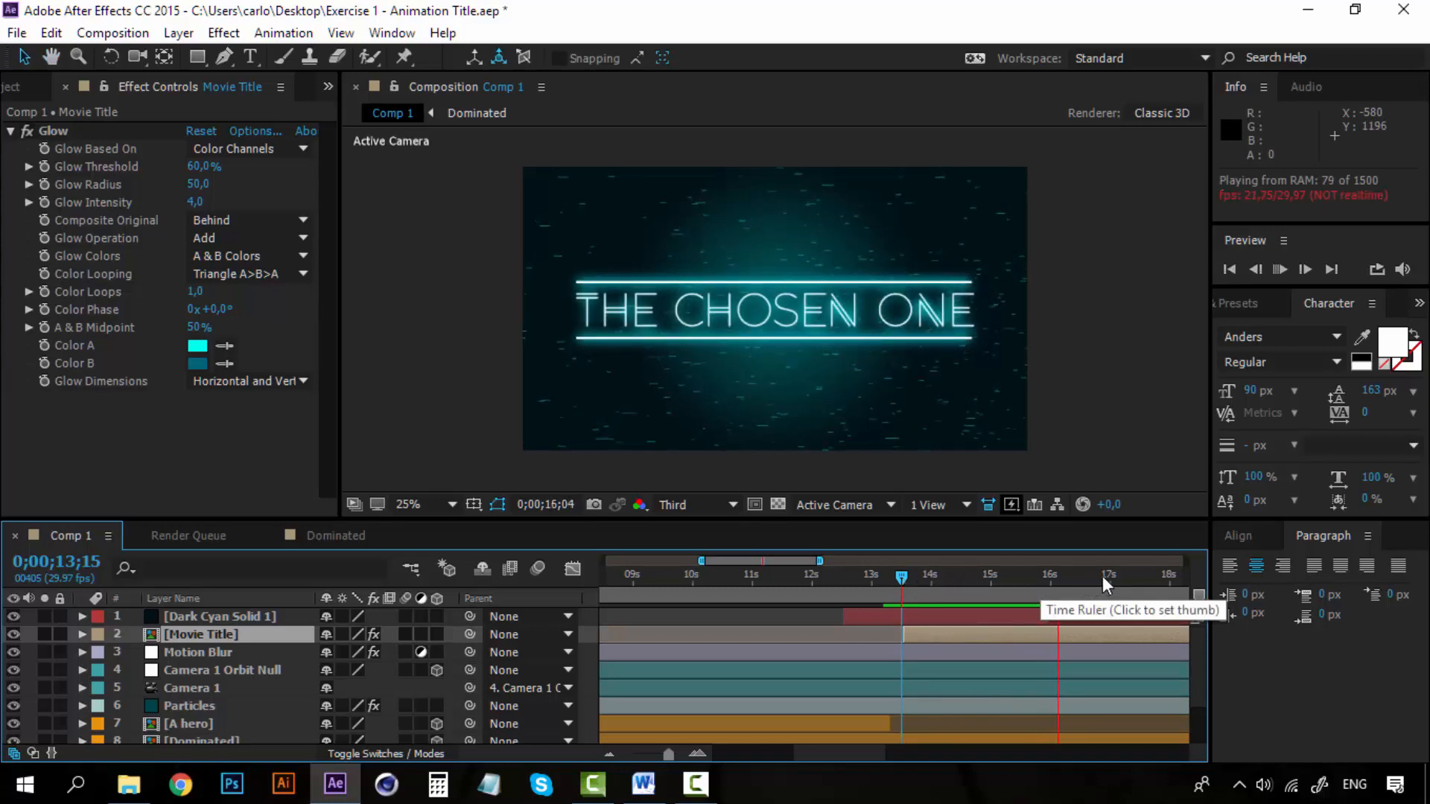
{"action": "key", "text": "space"}
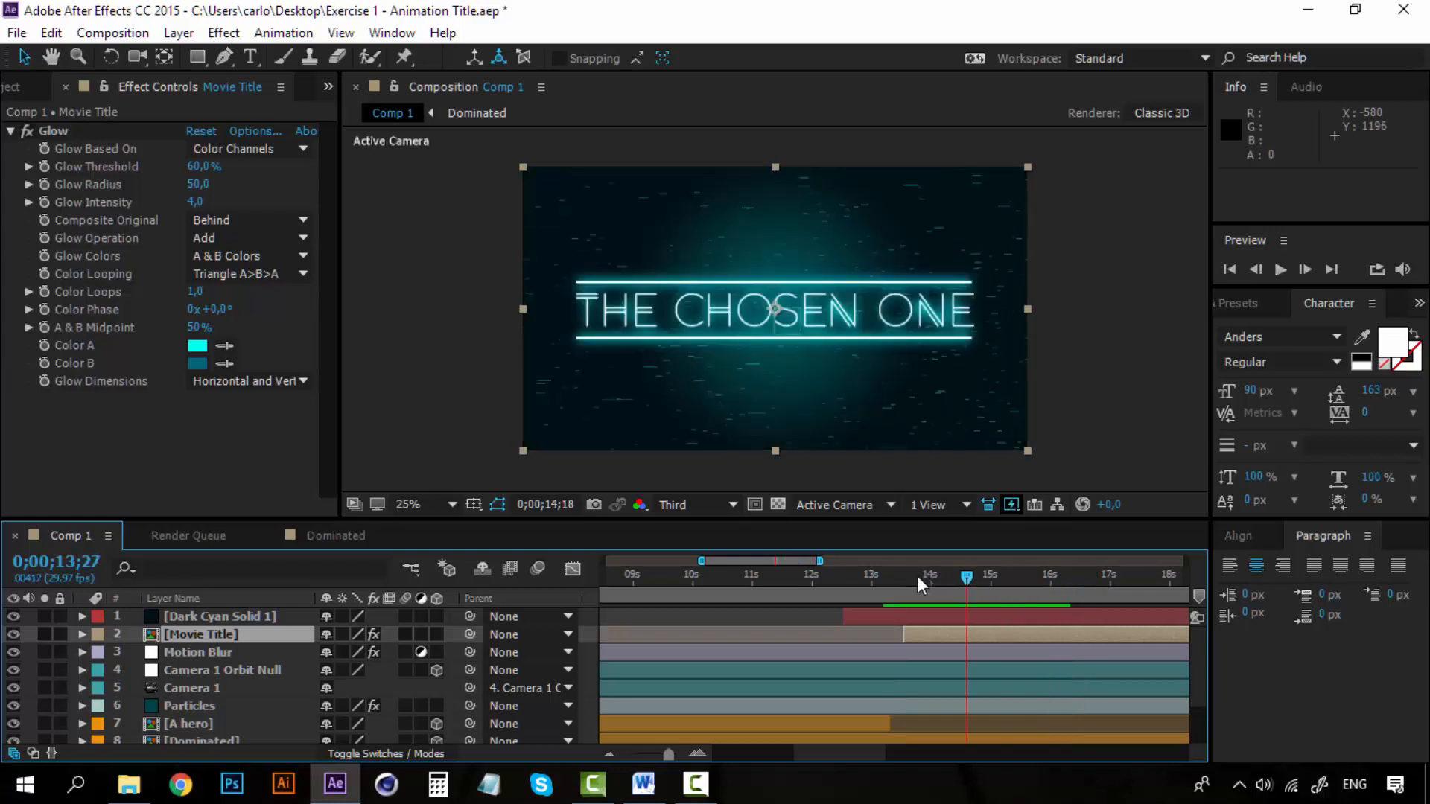
{"action": "left_click_drag", "start_coordinate": [918, 575], "coordinate": [896, 579]}
{"action": "key", "text": "space"}
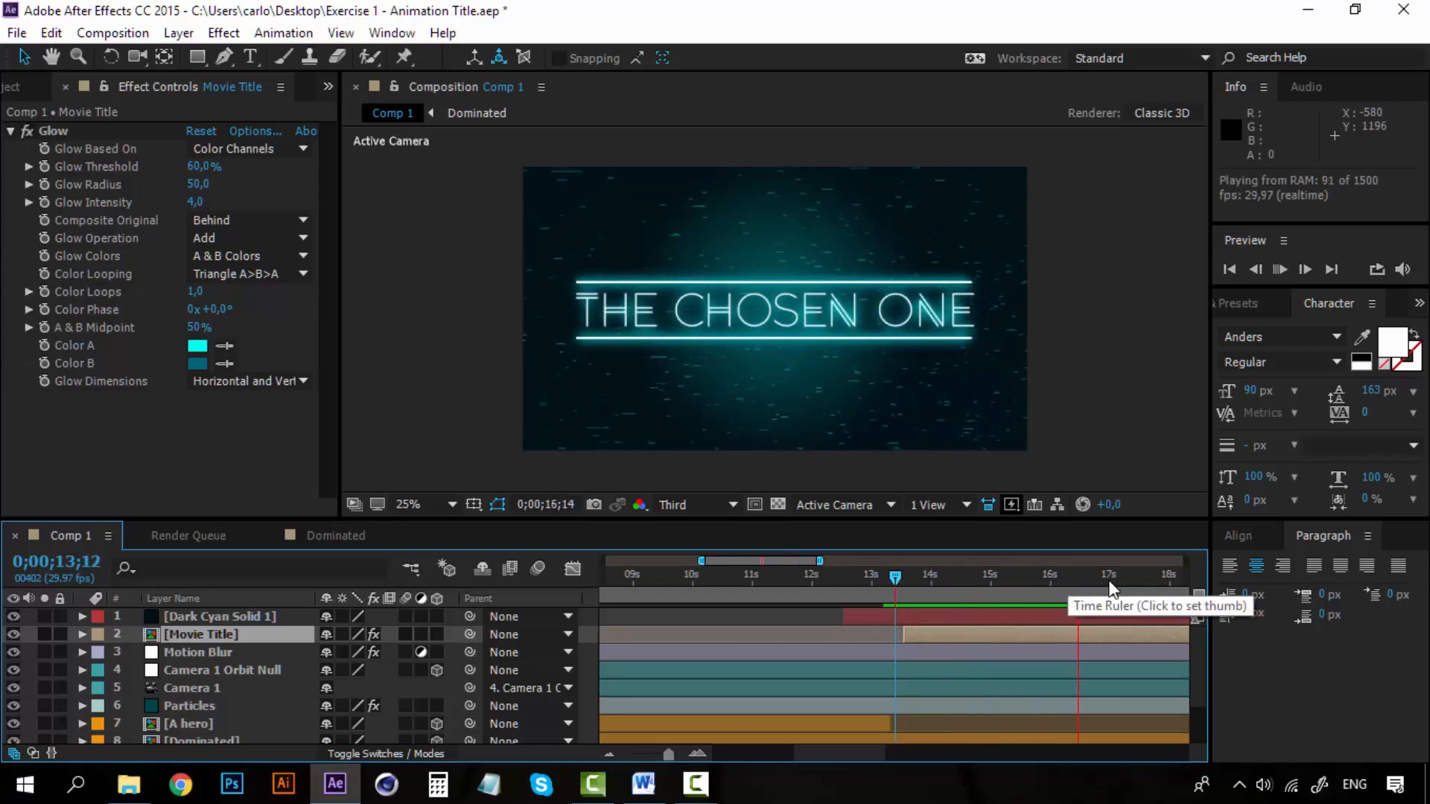
Set the end of Comp 1's work area to 0;00;18;00.
{"action": "left_click", "coordinate": [1169, 579]}
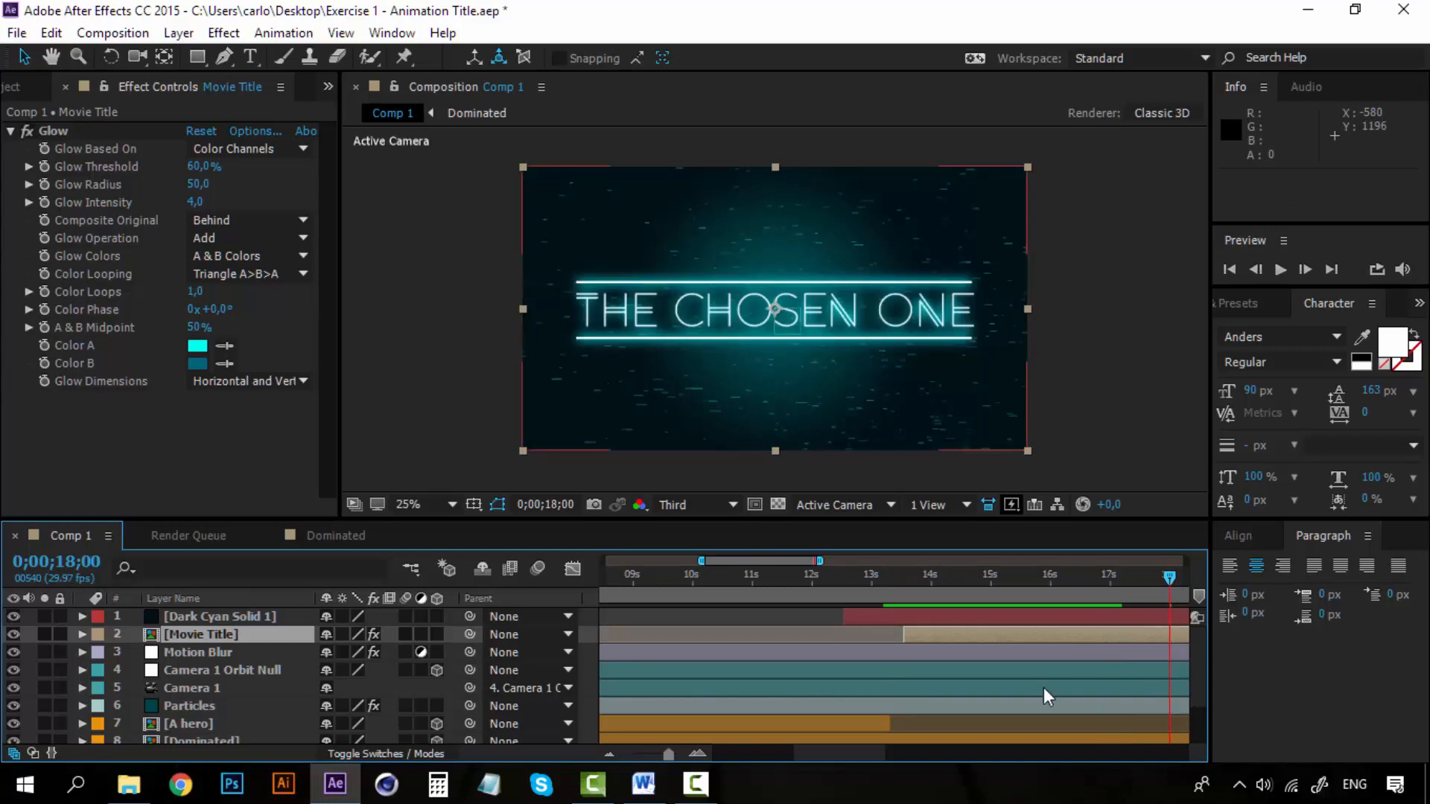
{"action": "mouse_move", "coordinate": [852, 753]}
{"action": "left_mouse_down"}
{"action": "mouse_move", "coordinate": [1183, 748]}
{"action": "mouse_move", "coordinate": [875, 736]}
{"action": "left_mouse_up"}
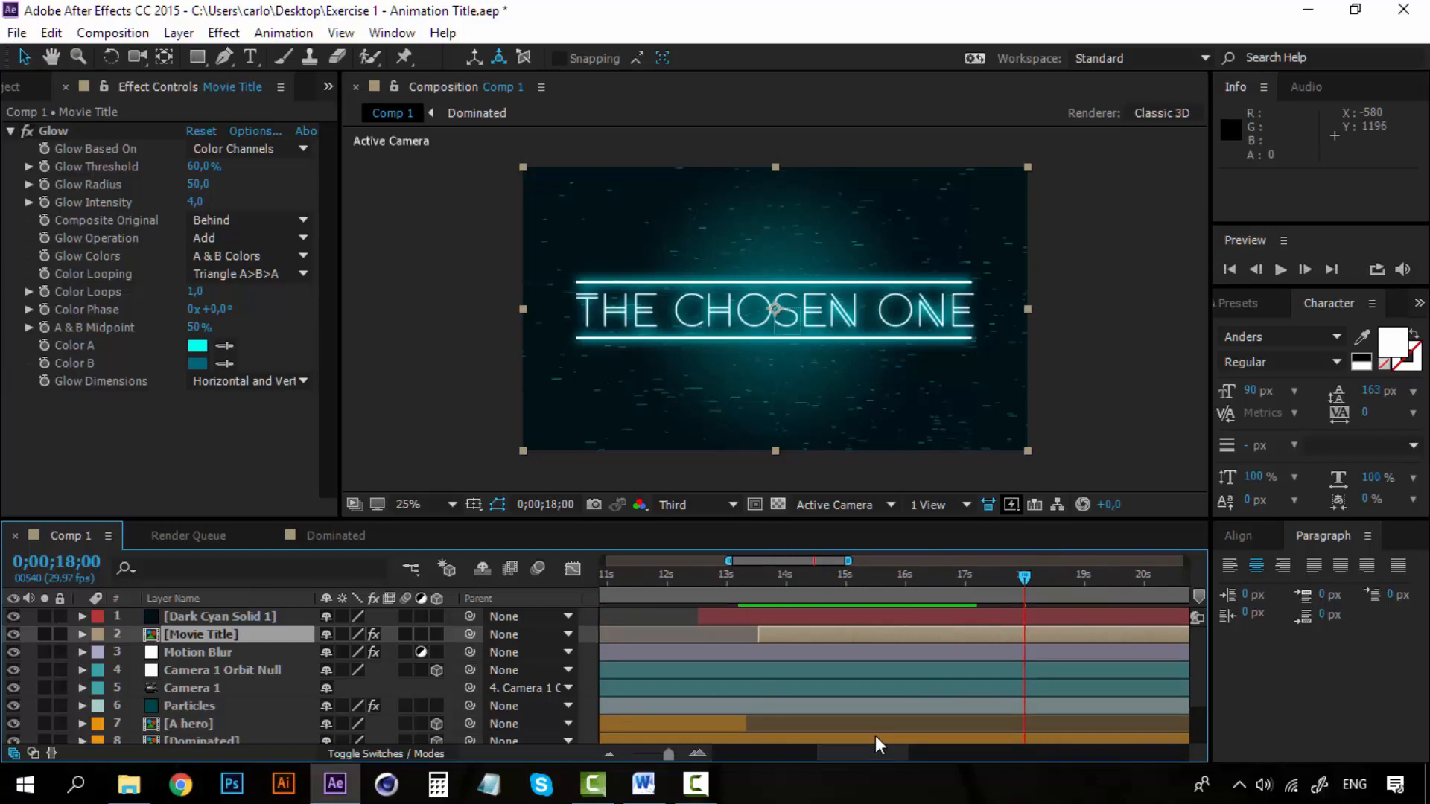
{"action": "left_click_drag", "start_coordinate": [871, 761], "coordinate": [883, 753]}
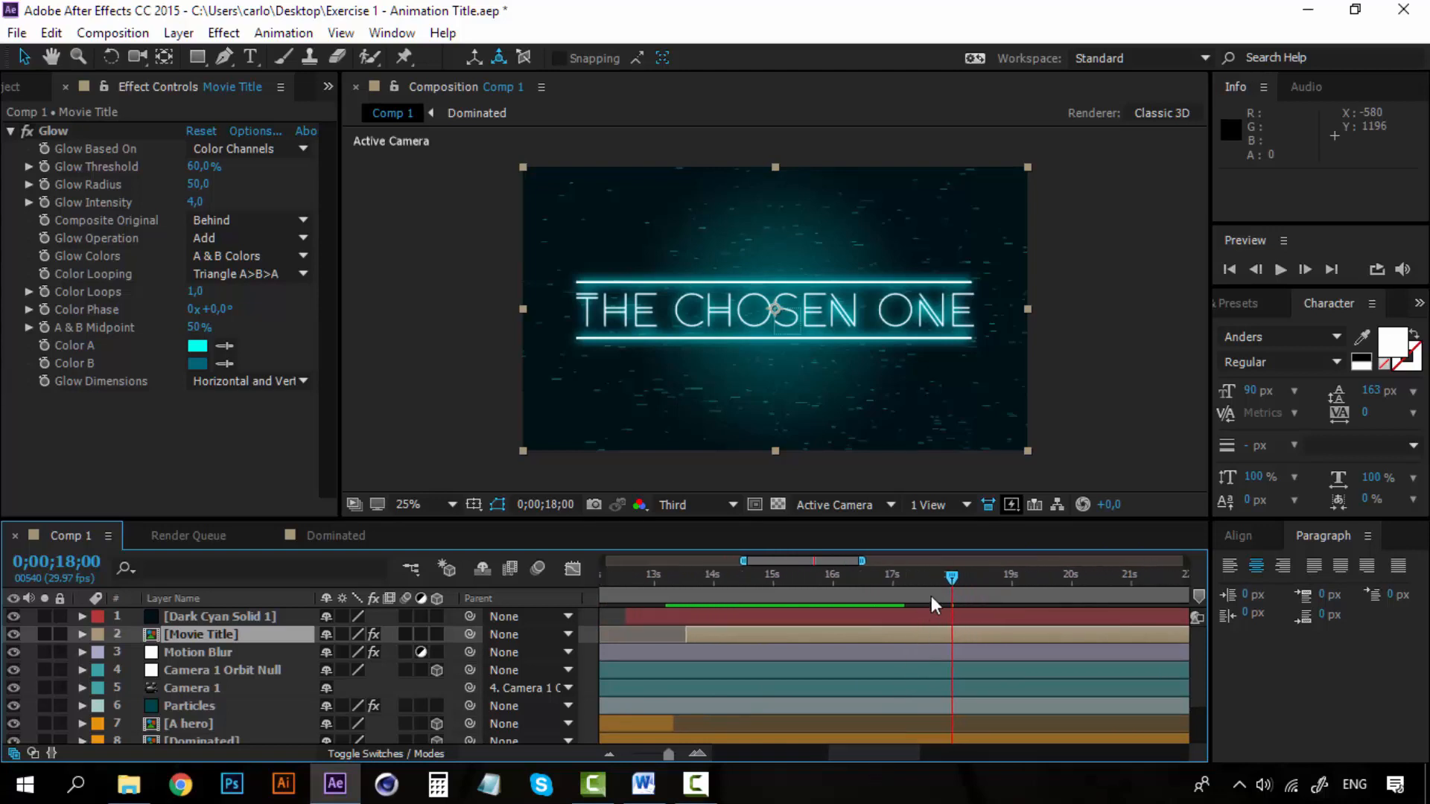
{"action": "key", "text": "n"}
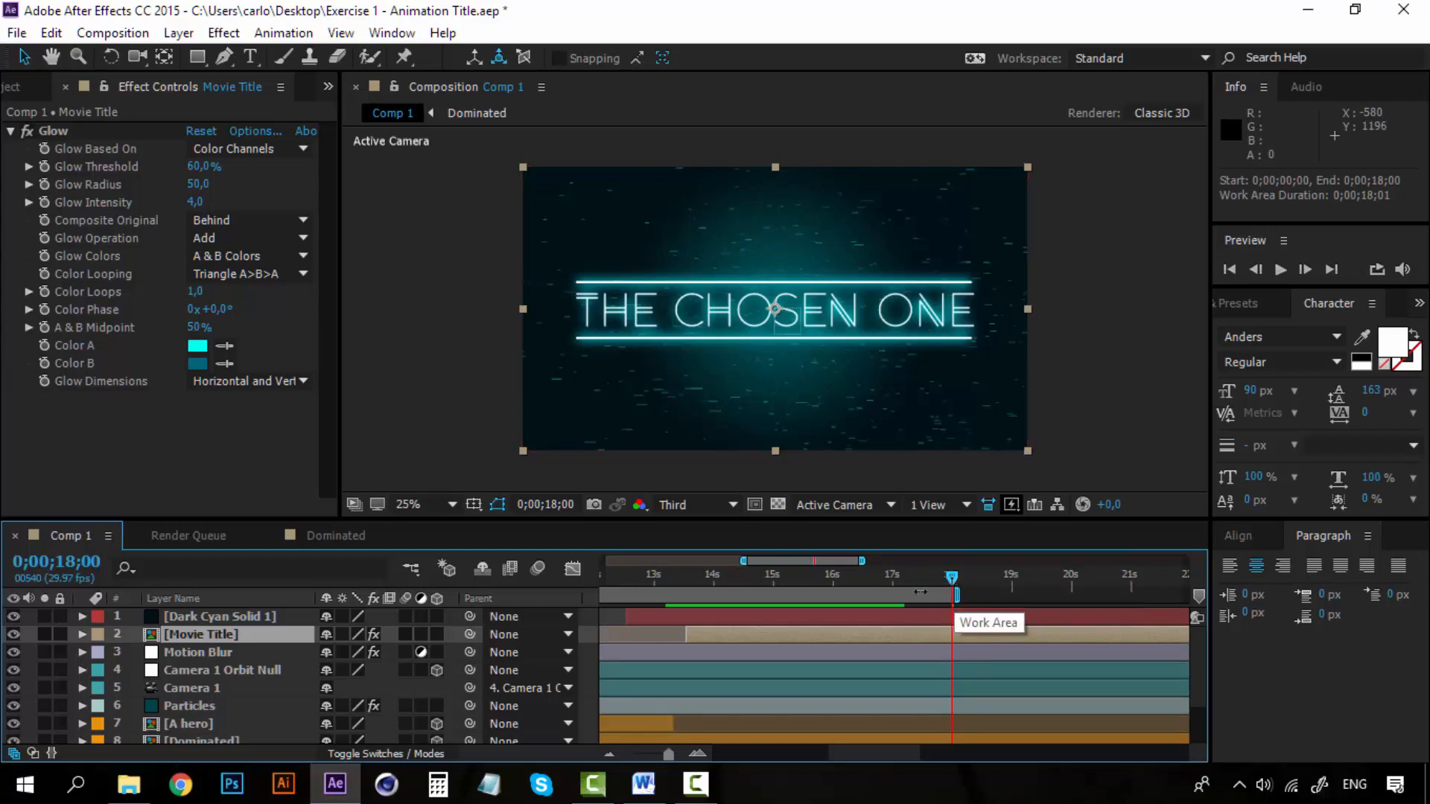
Trim Comp 1 to its work area, ending just after 0;00;18;00.
{"action": "left_click_drag", "start_coordinate": [899, 749], "coordinate": [768, 745]}
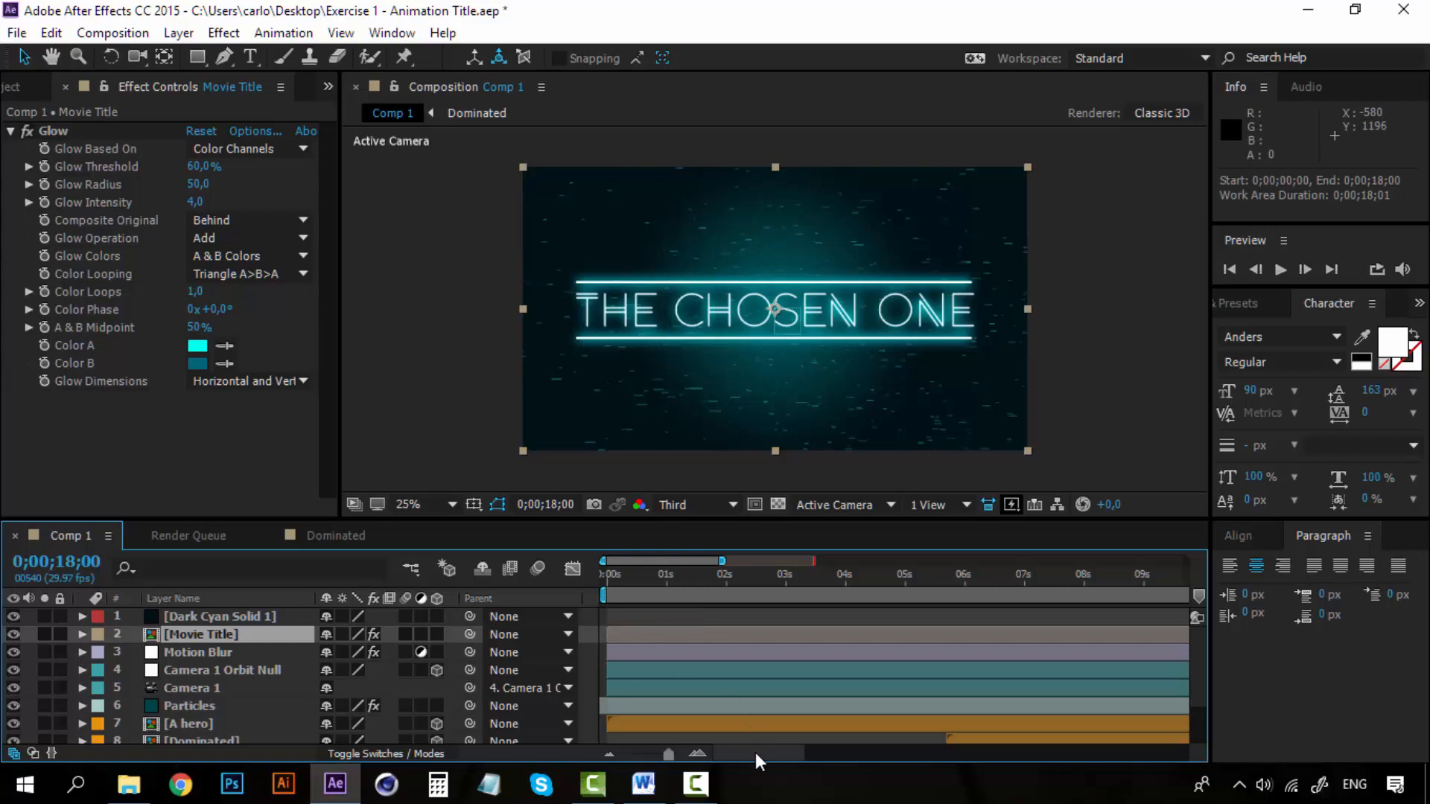
{"action": "left_click_drag", "start_coordinate": [755, 752], "coordinate": [874, 743]}
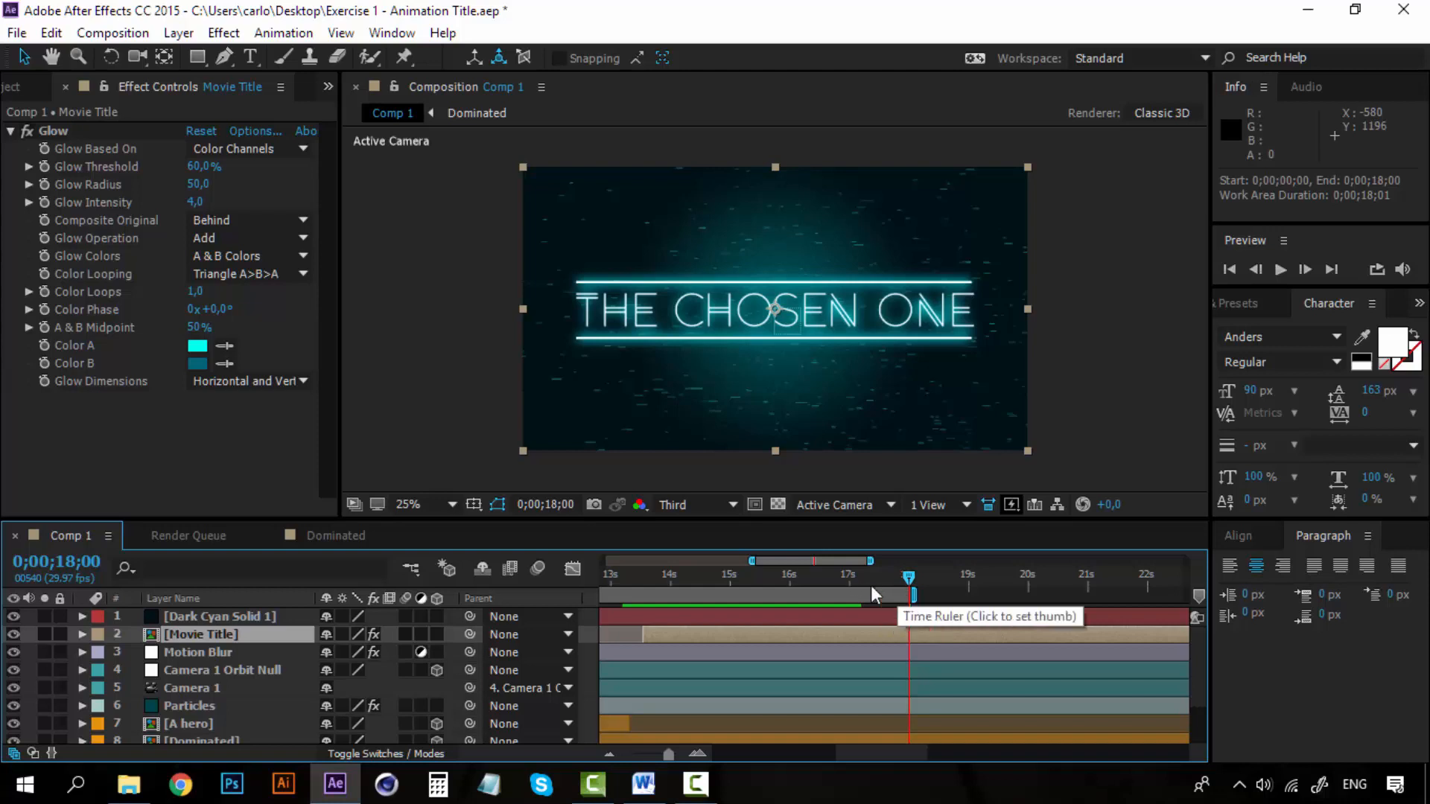
{"action": "right_click", "coordinate": [851, 595]}
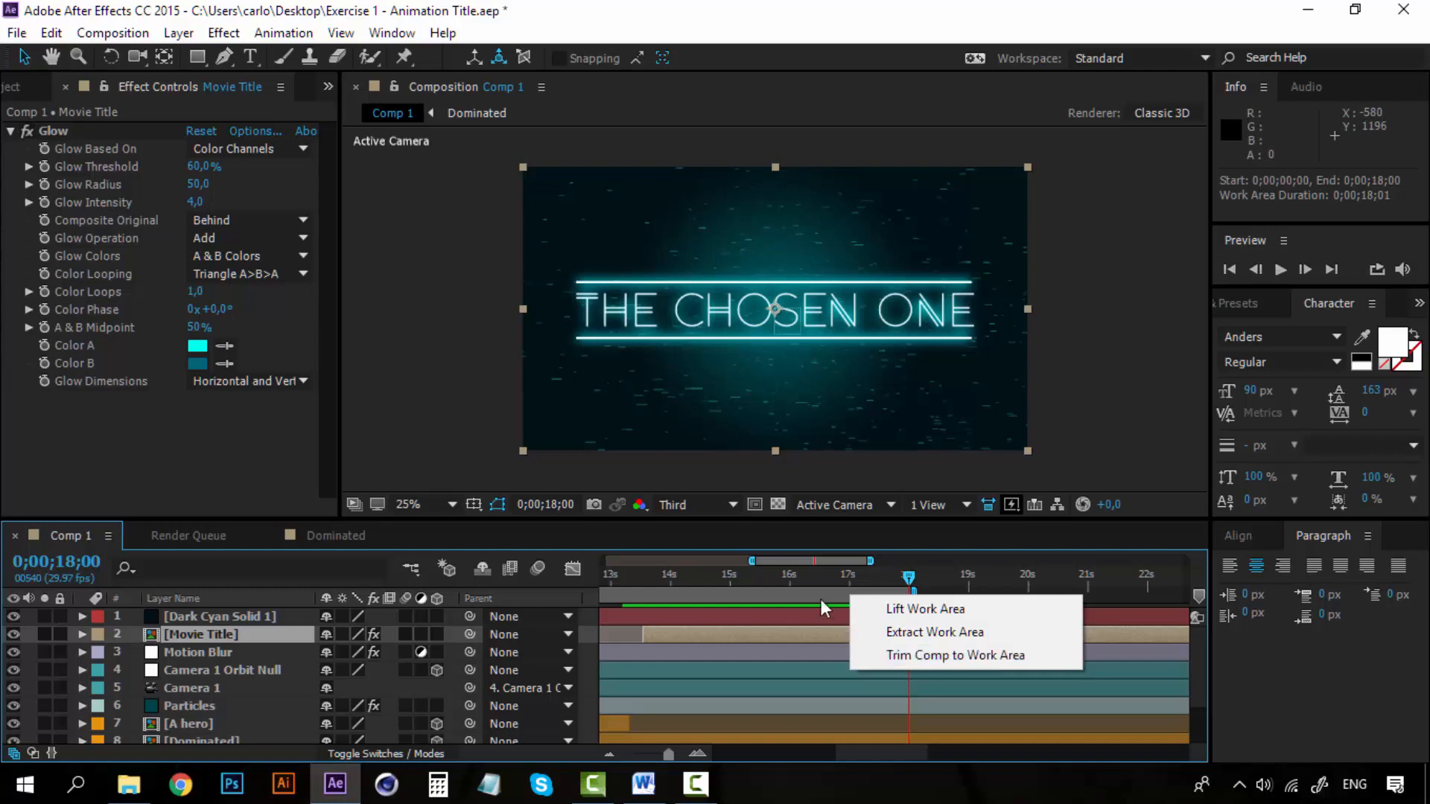
{"action": "left_click", "coordinate": [936, 656]}
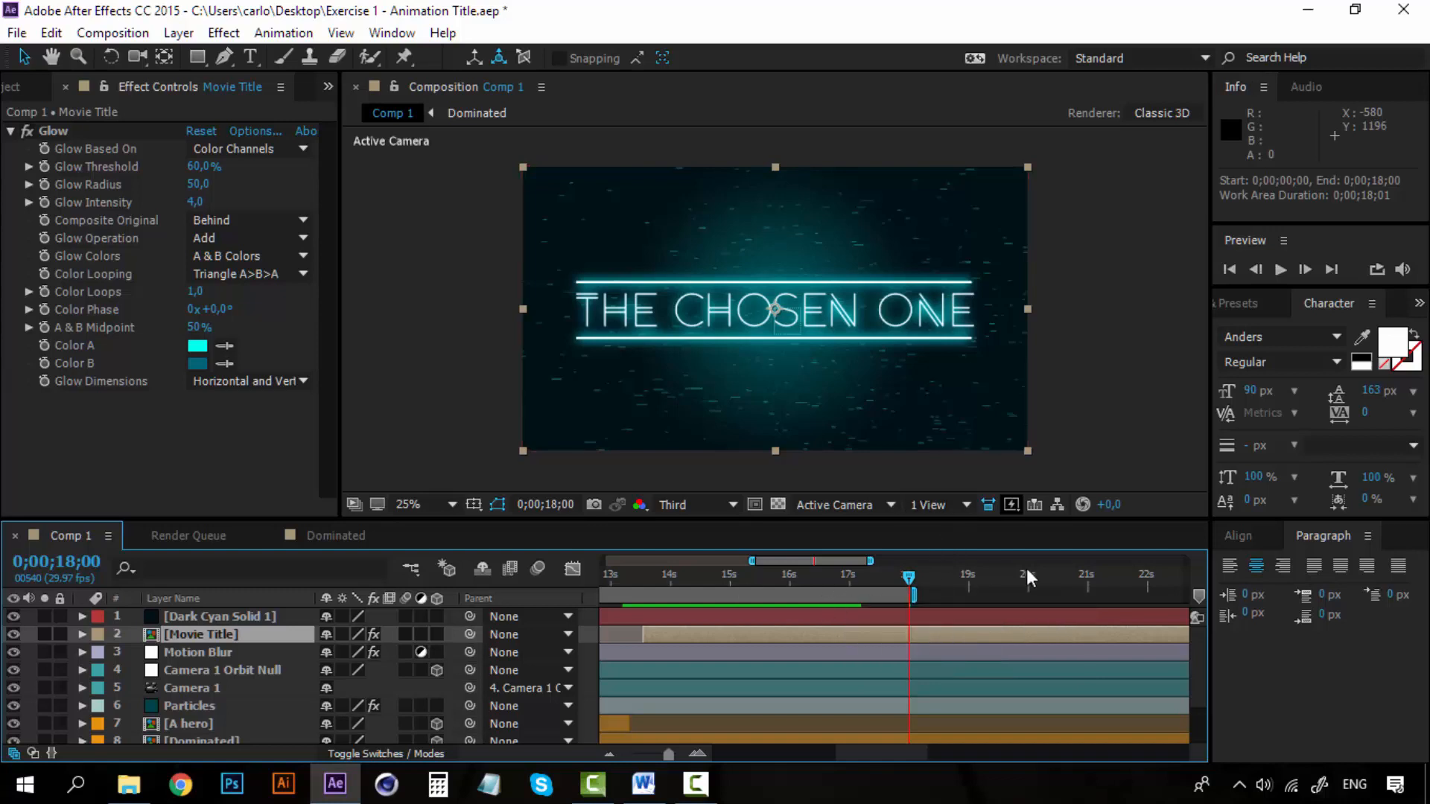
{"action": "right_click", "coordinate": [896, 597]}
{"action": "left_click", "coordinate": [972, 655]}
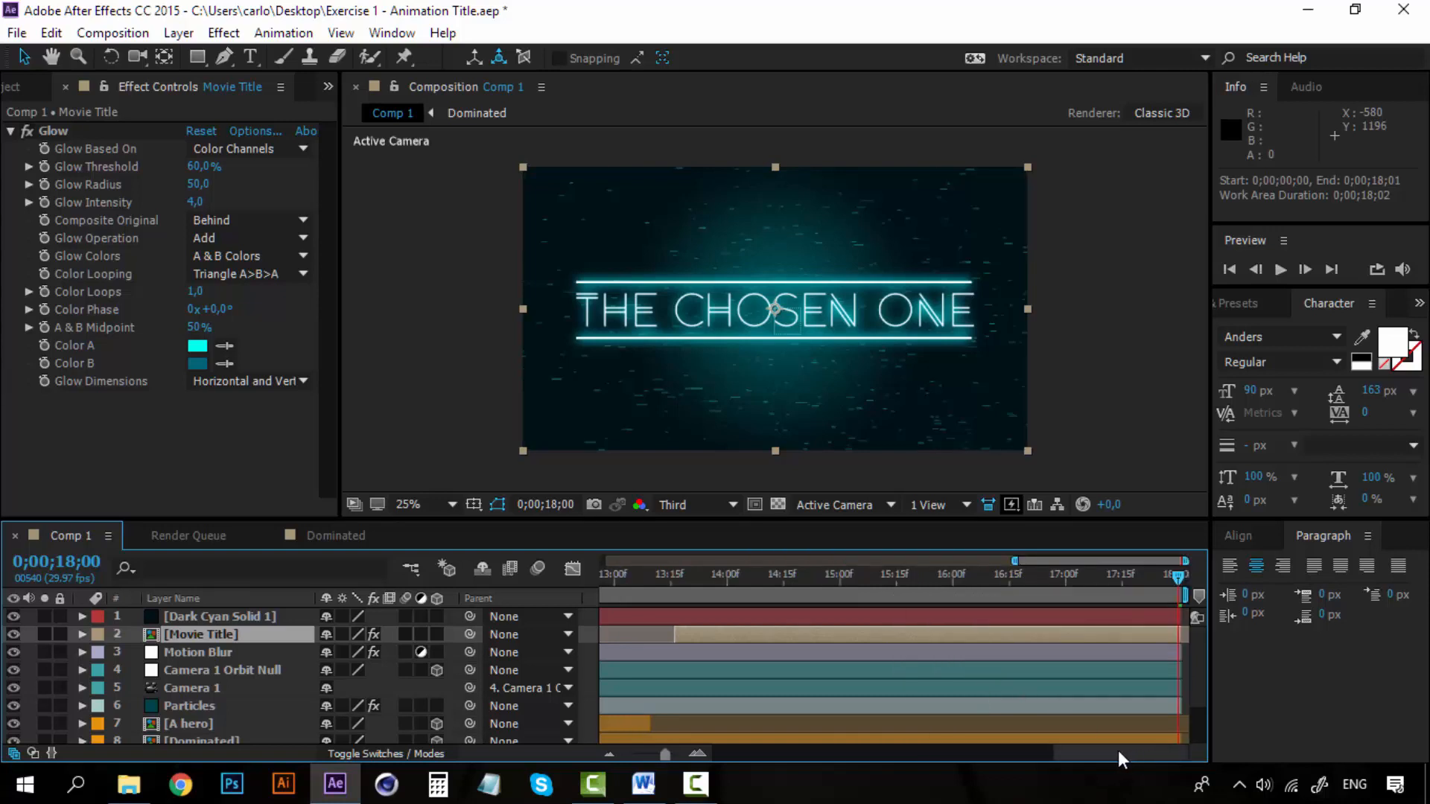
Review the final seconds of the trimmed composition and play back the closing title from 0;00;13;17.
{"action": "left_click_drag", "start_coordinate": [1119, 752], "coordinate": [1187, 753]}
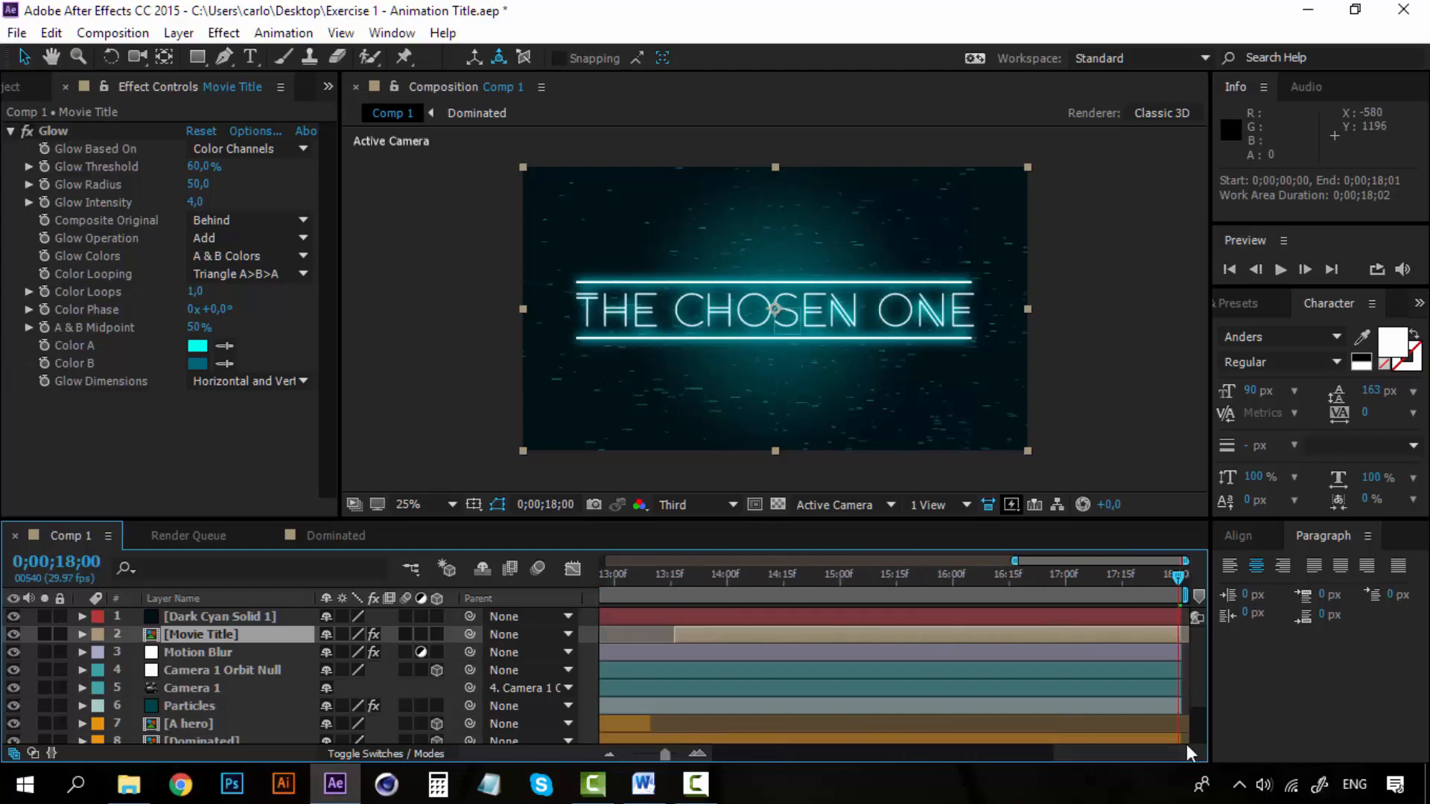
{"action": "left_click", "coordinate": [609, 753]}
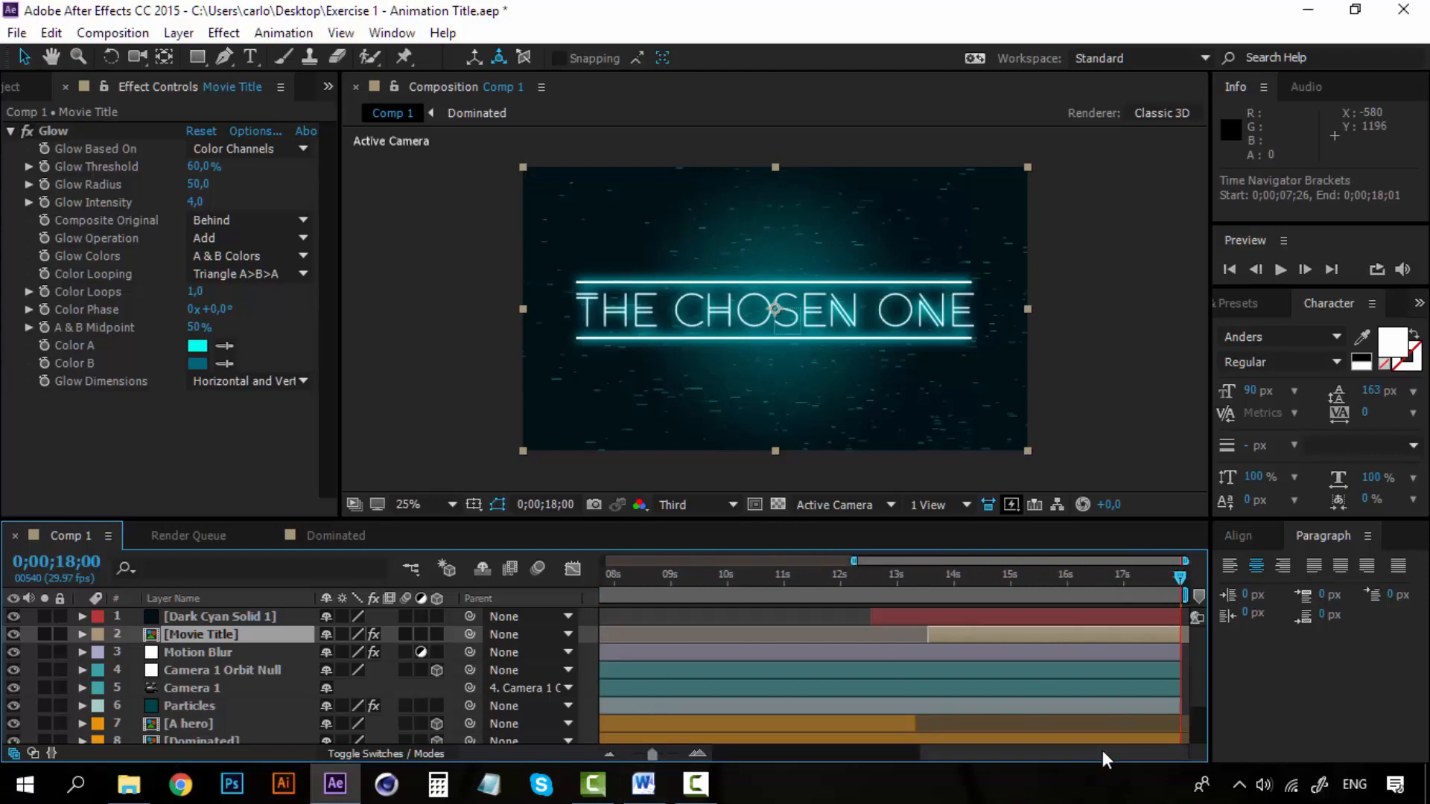
{"action": "mouse_move", "coordinate": [1102, 750]}
{"action": "left_mouse_down"}
{"action": "mouse_move", "coordinate": [873, 754]}
{"action": "mouse_move", "coordinate": [1123, 751]}
{"action": "left_mouse_up"}
{"action": "left_click", "coordinate": [1125, 574]}
{"action": "left_click_drag", "start_coordinate": [1117, 575], "coordinate": [1189, 572]}
{"action": "left_click_drag", "start_coordinate": [1084, 571], "coordinate": [1218, 566]}
{"action": "mouse_move", "coordinate": [986, 752]}
{"action": "left_mouse_down"}
{"action": "mouse_move", "coordinate": [835, 753]}
{"action": "mouse_move", "coordinate": [994, 752]}
{"action": "left_mouse_up"}
{"action": "left_click", "coordinate": [941, 575]}
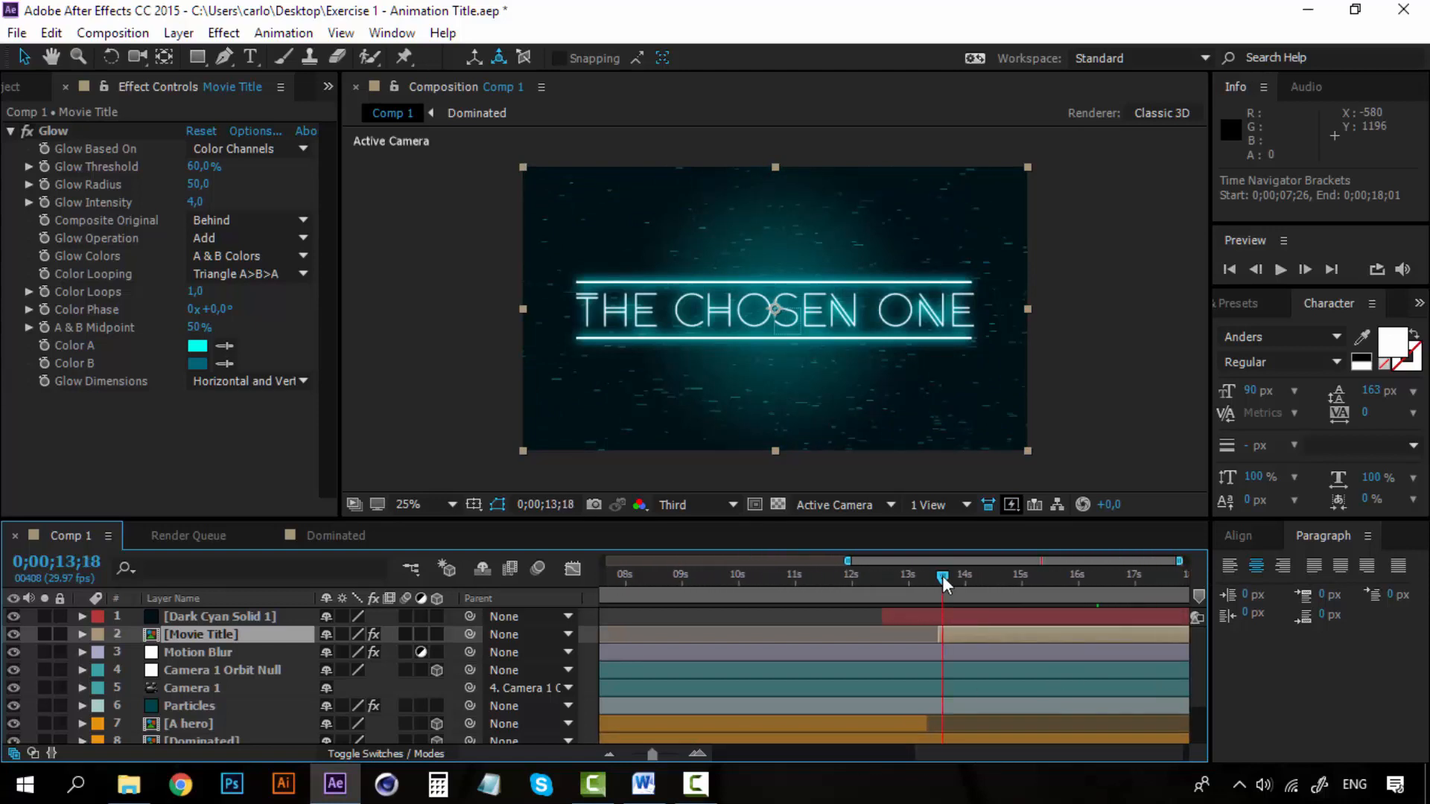
{"action": "key", "text": "space"}
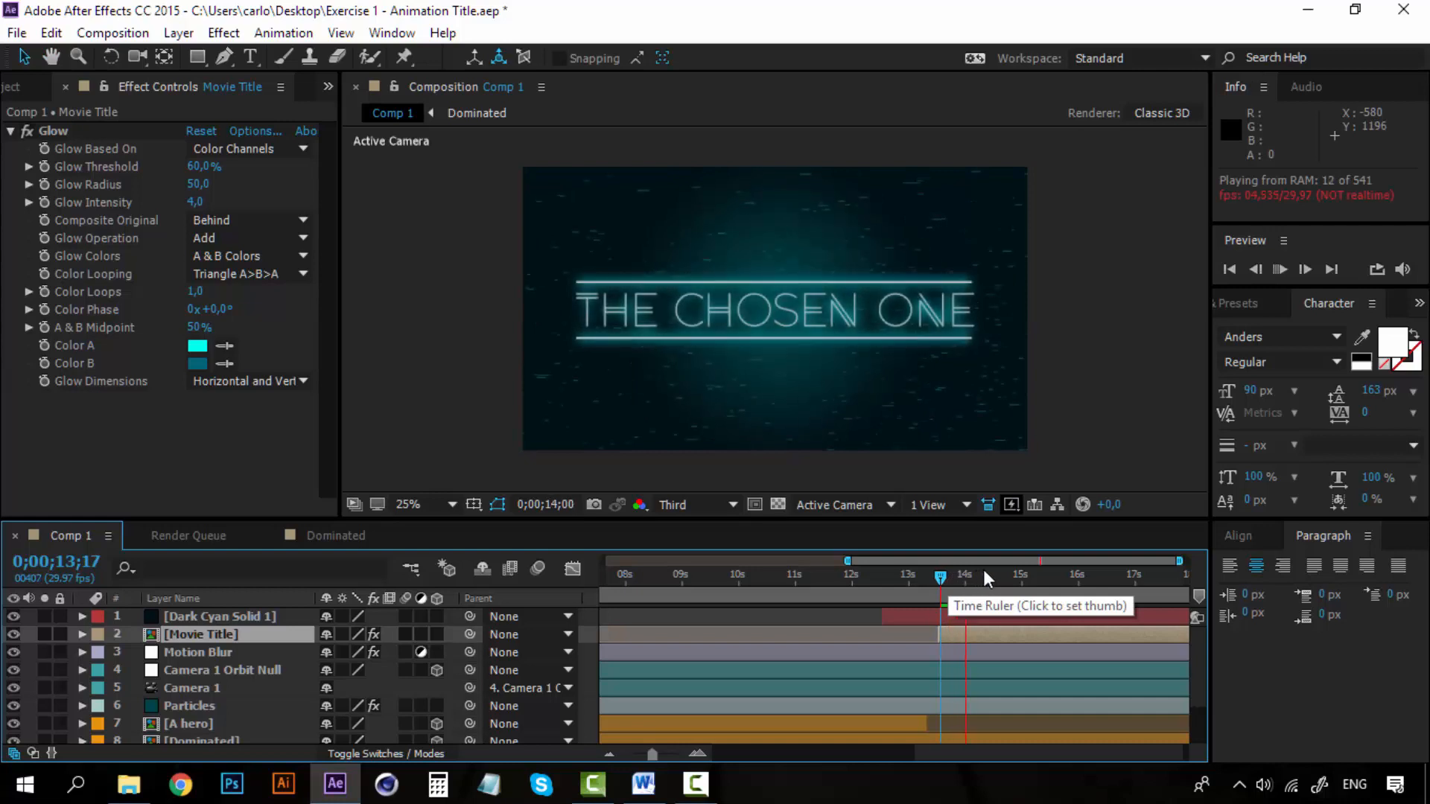
{"action": "key", "text": "space"}
{"action": "left_click", "coordinate": [958, 576]}
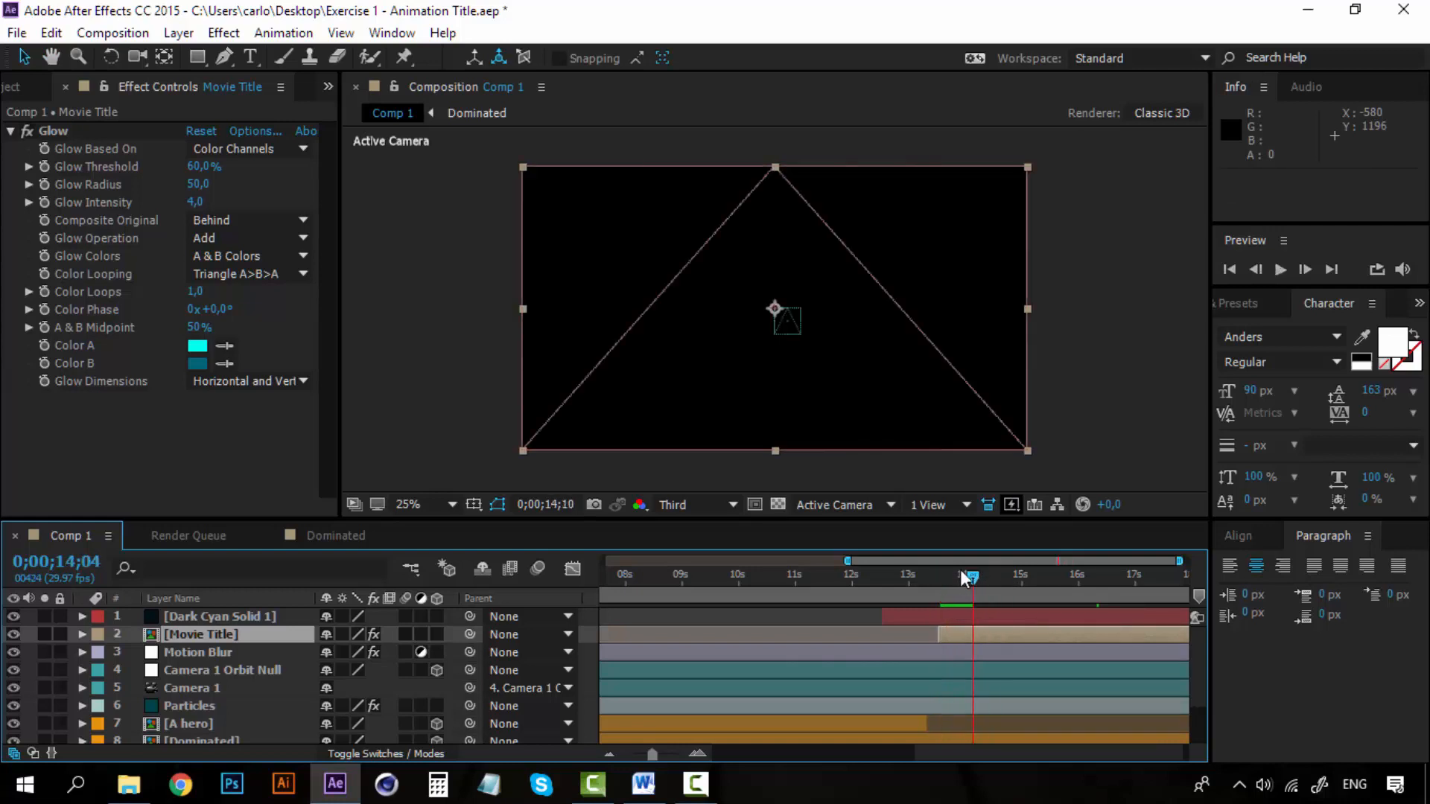